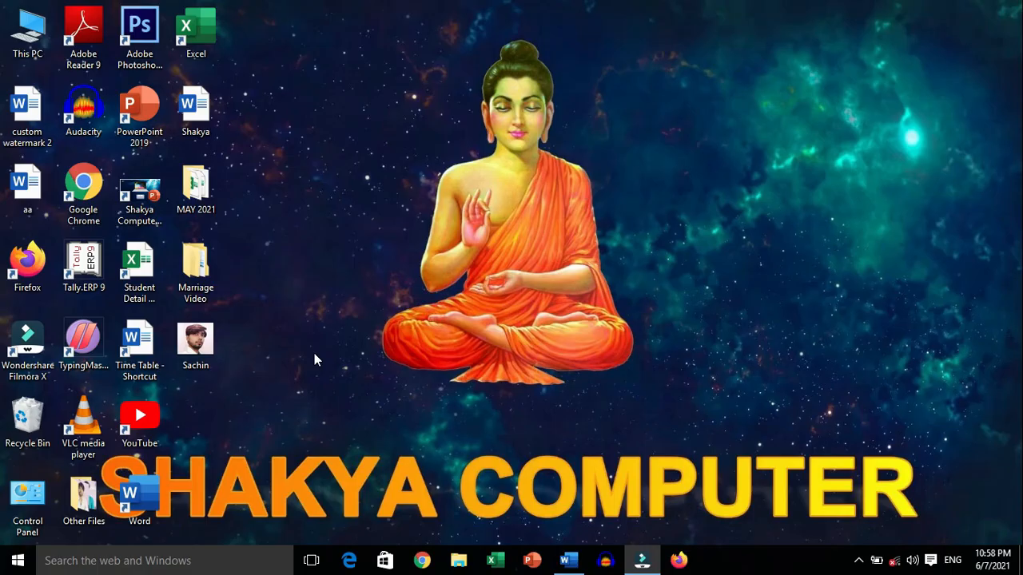
Switch to Word and examine the finished picture-and-text watermark behind the document's paragraph
click(568, 560)
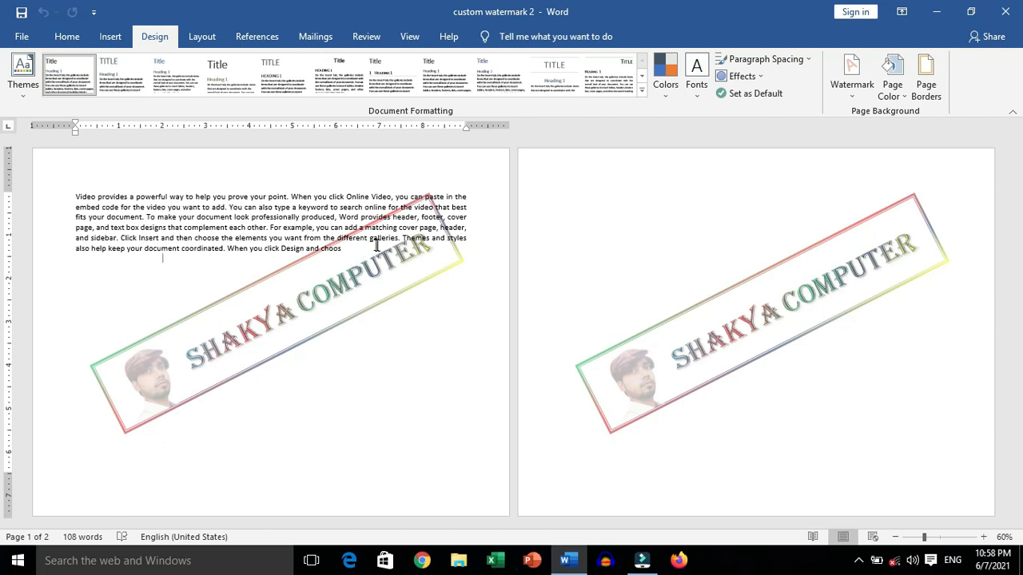
drag(259, 207, 364, 267)
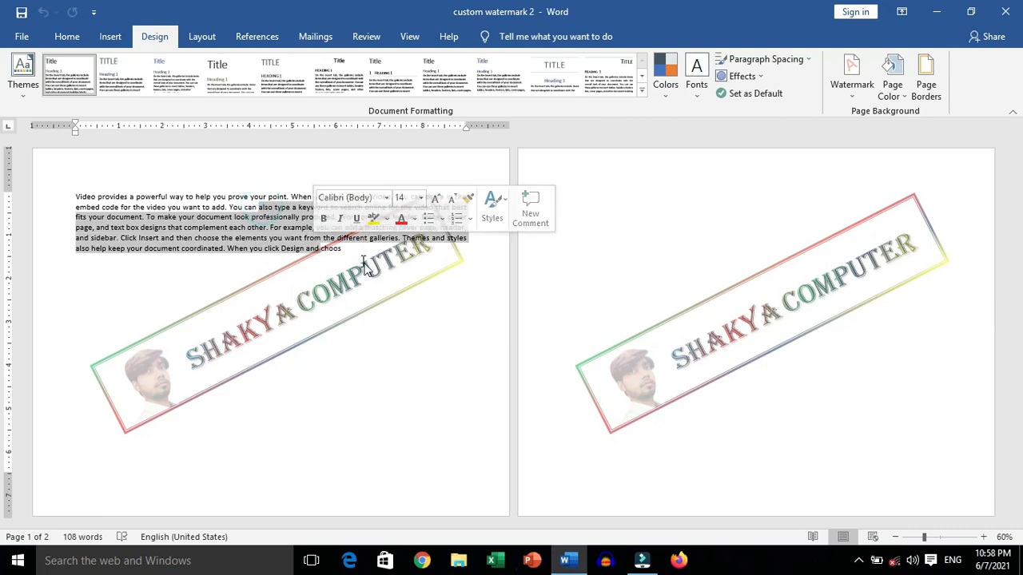
click(354, 258)
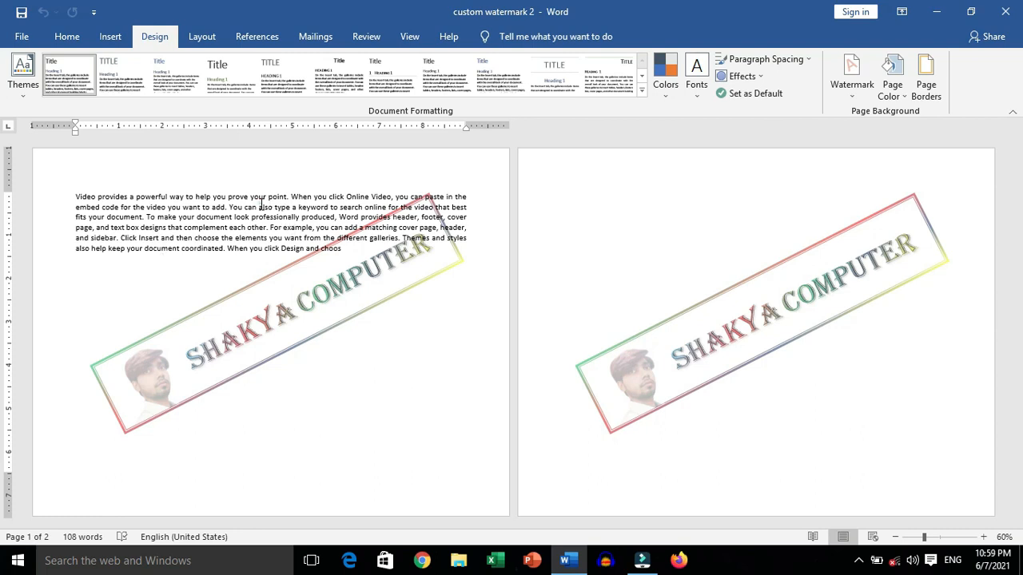
drag(260, 206, 301, 259)
click(300, 292)
click(935, 12)
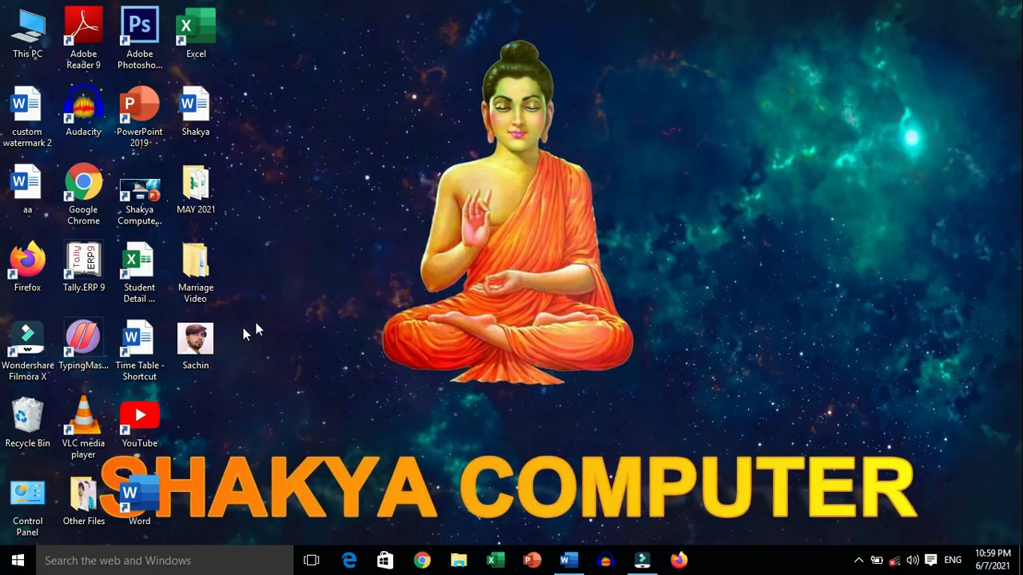
View the portrait photo stored on the desktop and close the viewer
double_click(205, 338)
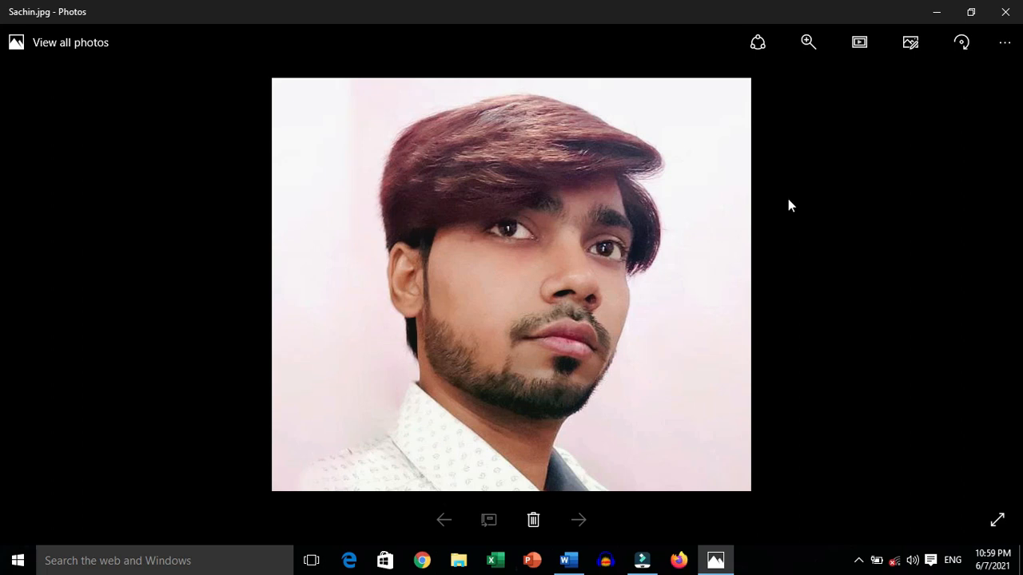
click(1005, 11)
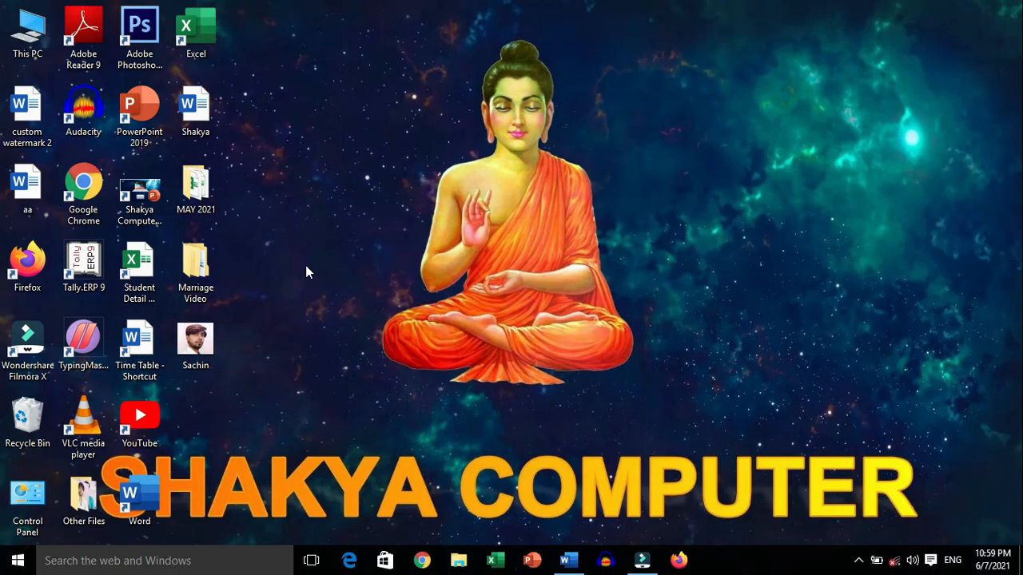
Launch Adobe Photoshop and bring its empty workspace to the front
key(super+r)
text(pho)
key(Down)
key(Return)
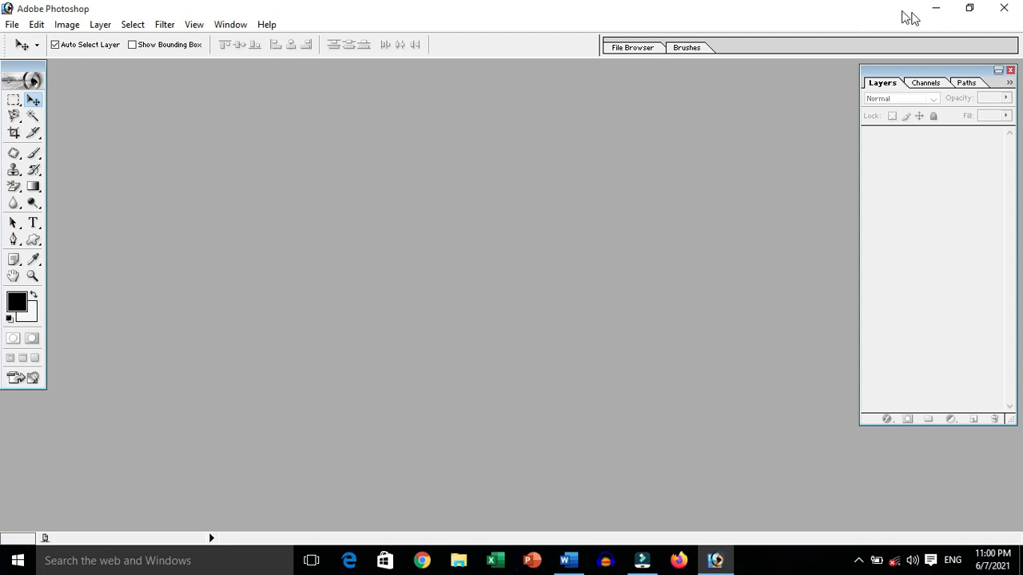
click(933, 10)
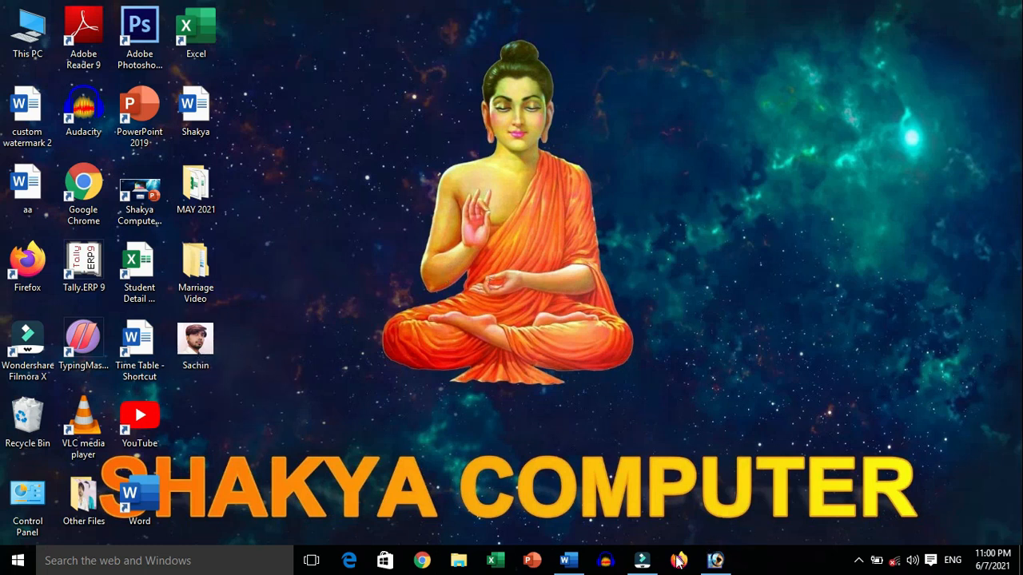
click(715, 560)
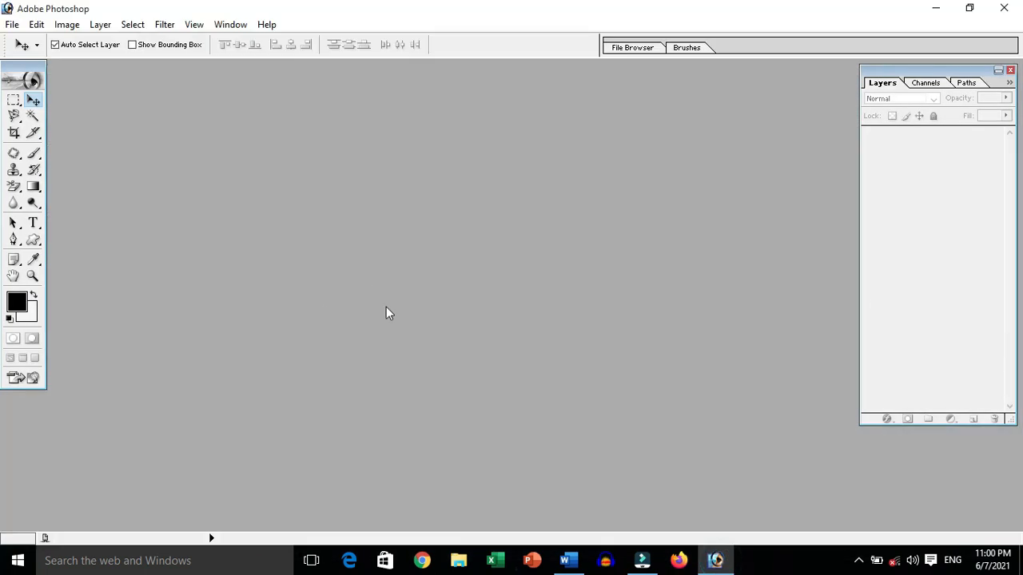
Open the portrait JPG from the desktop and maximise its document window
double_click(329, 184)
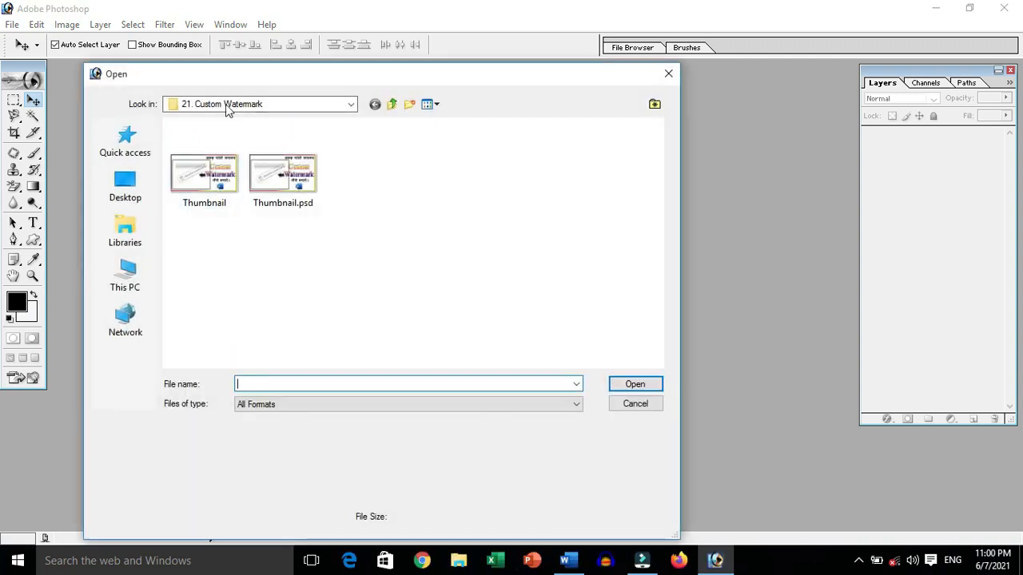
click(132, 192)
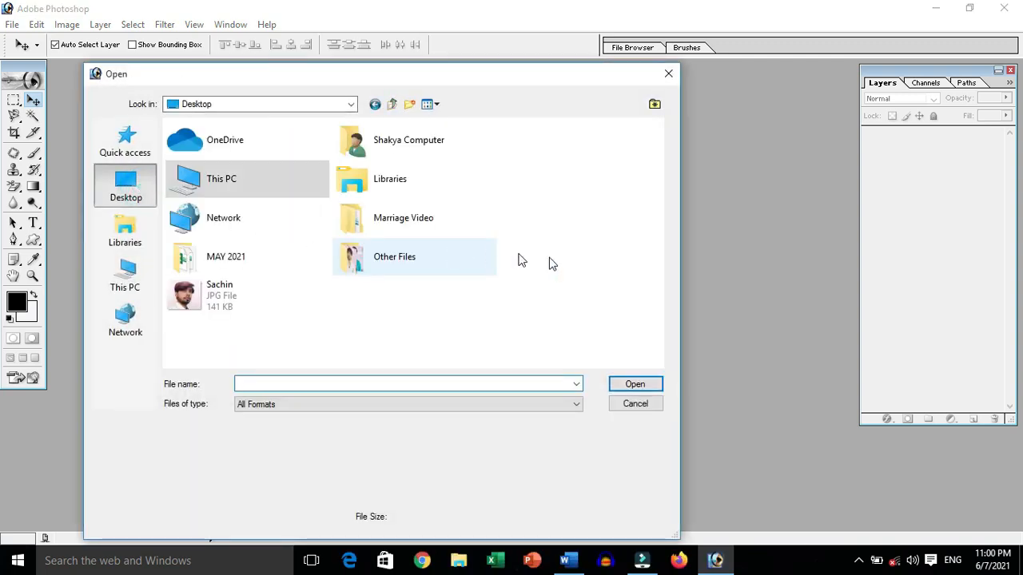
click(241, 302)
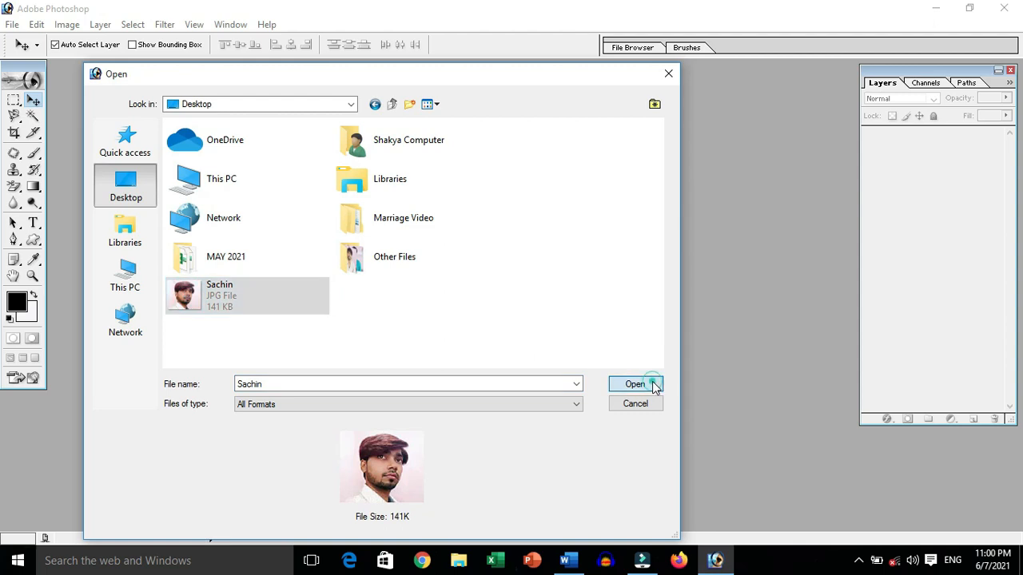
click(654, 386)
drag(431, 81, 562, 89)
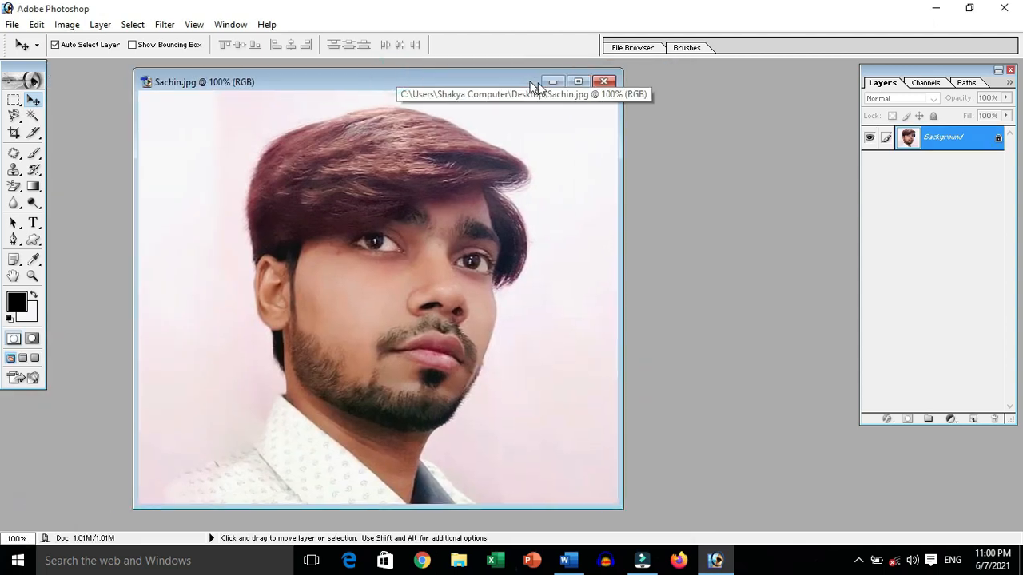
click(579, 82)
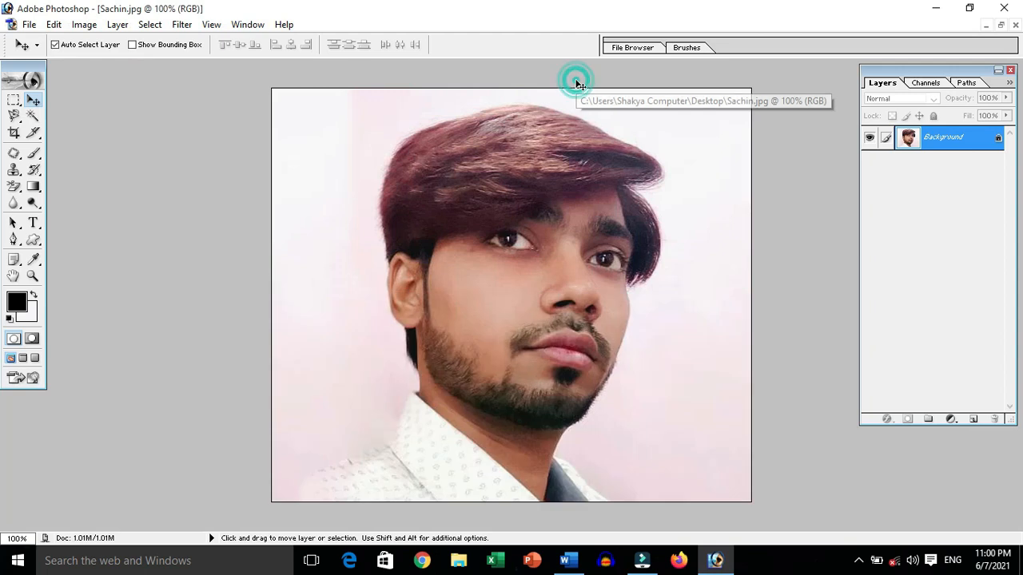
Select the man by tracing his outline from the left shoulder around the head with the Magnetic Lasso tool
click(17, 120)
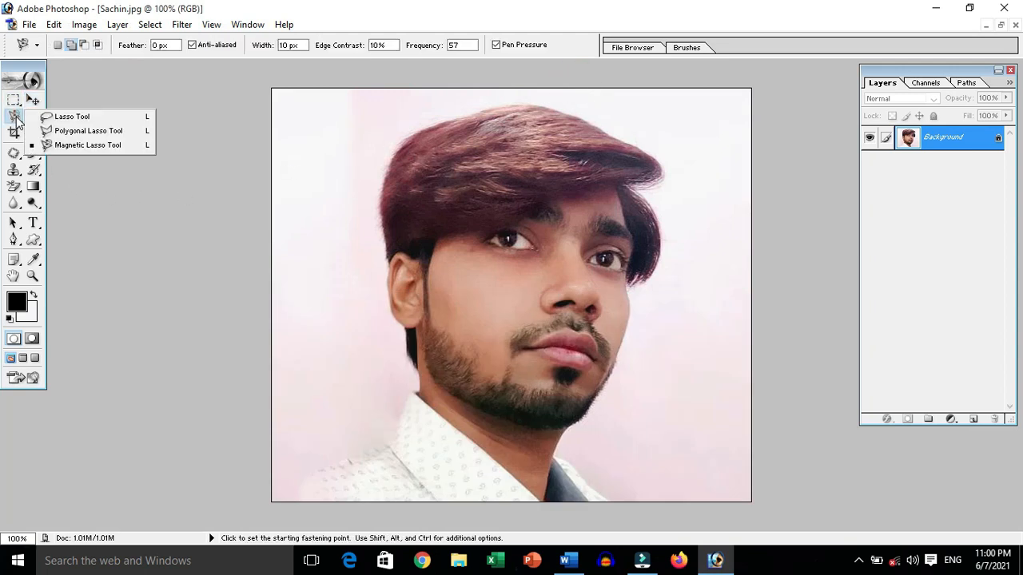
click(92, 146)
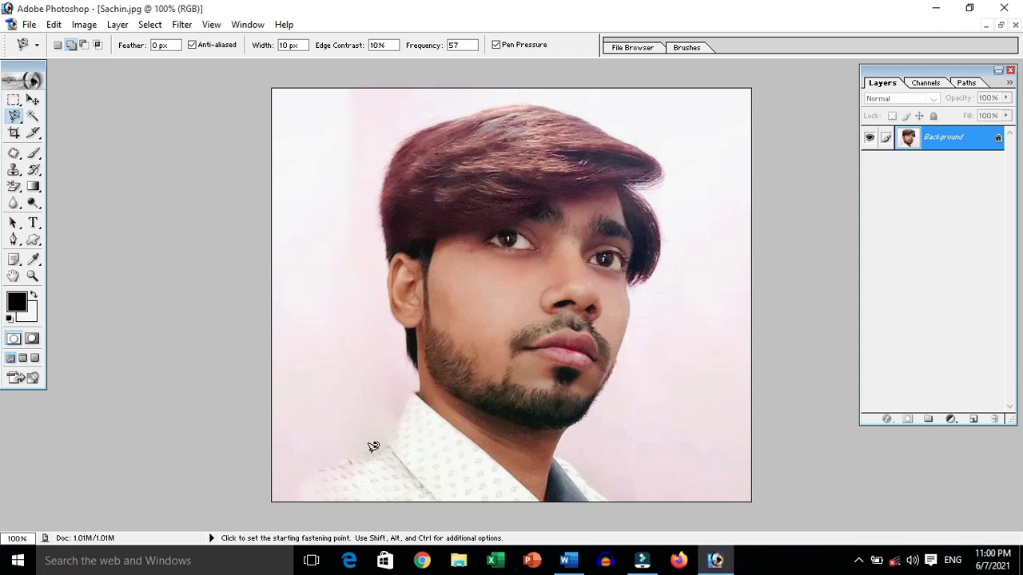
click(288, 500)
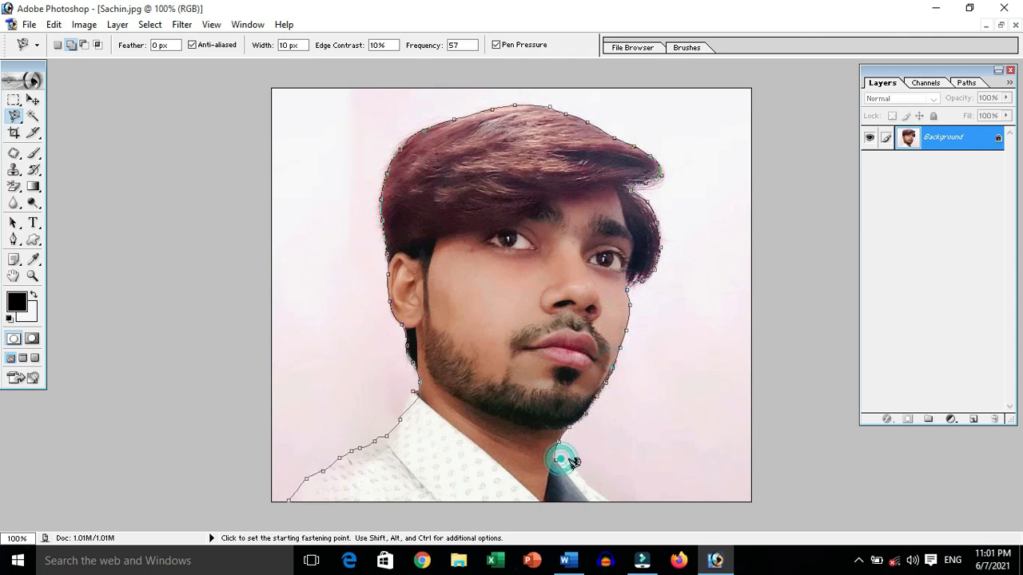
click(292, 493)
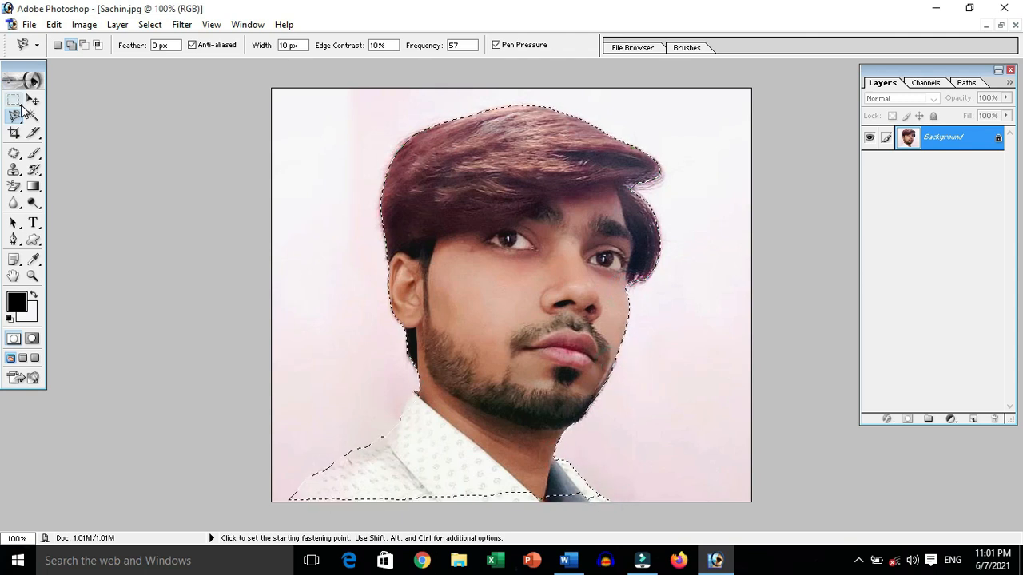
Add the missed shirt areas along the image's lower edge to the selection with the Elliptical Marquee tool
drag(14, 99, 64, 115)
mouse_move(351, 434)
mouse_down()
mouse_move(480, 485)
mouse_move(503, 483)
mouse_up()
drag(324, 471, 426, 525)
drag(360, 480, 511, 525)
drag(457, 475, 563, 523)
drag(548, 482, 614, 525)
key(space)
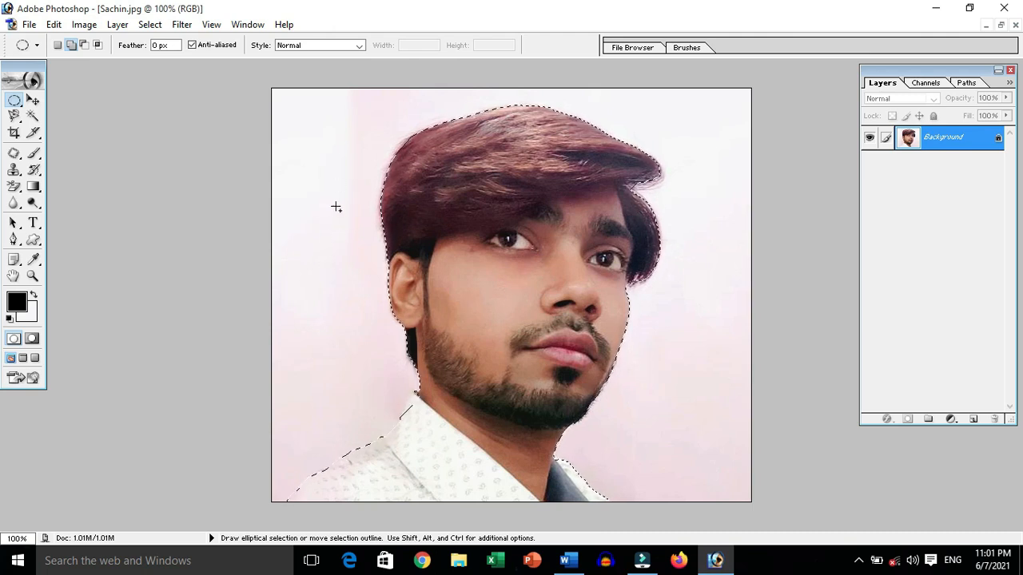
Invert the selection, remove the backdrop around the man using the Background Eraser and a deletion of the selected area, and deselect
key(ctrl+shift+i)
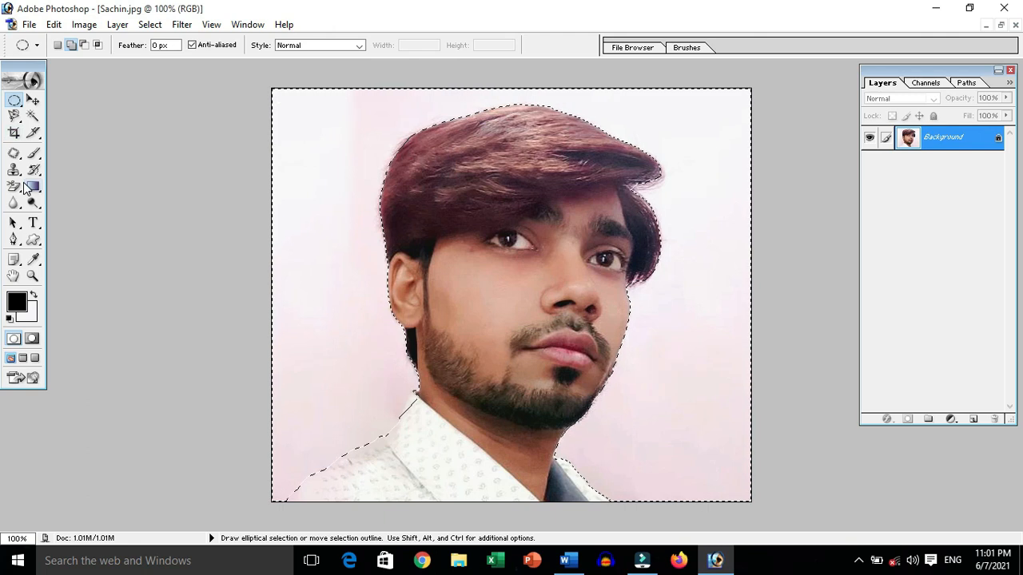
mouse_move(13, 189)
mouse_down()
mouse_move(75, 189)
mouse_move(85, 203)
mouse_up()
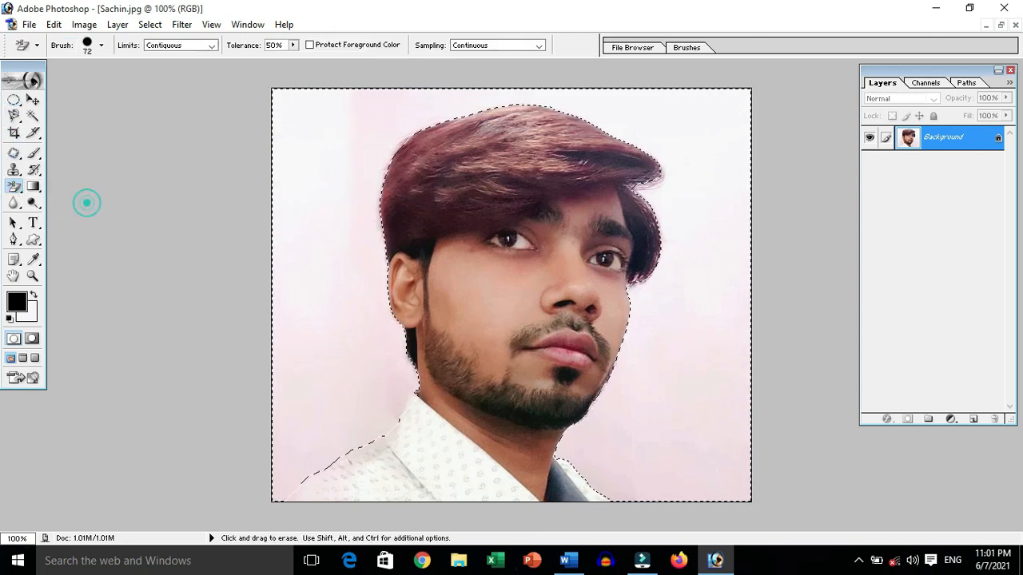
click(340, 215)
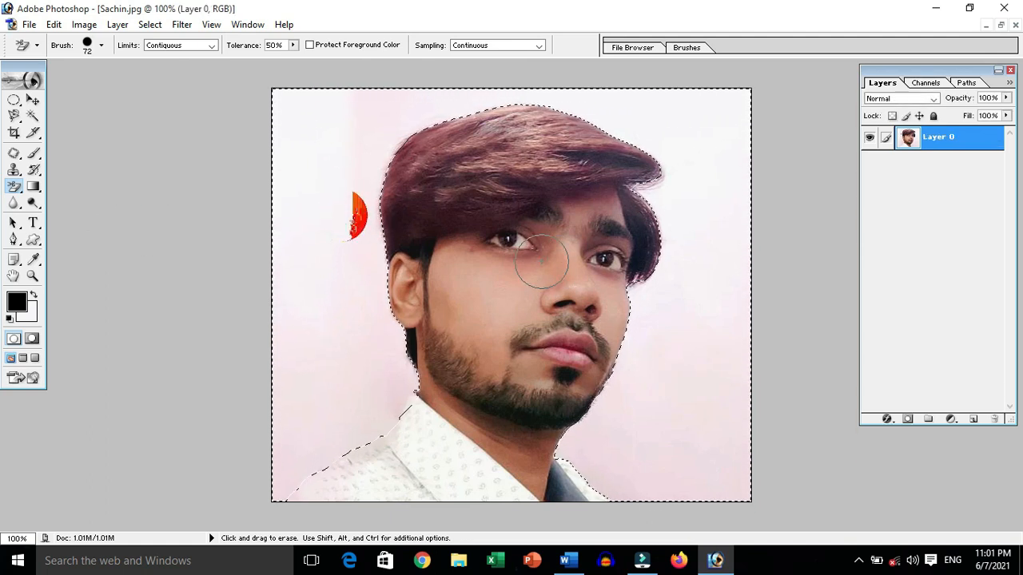
key(Delete)
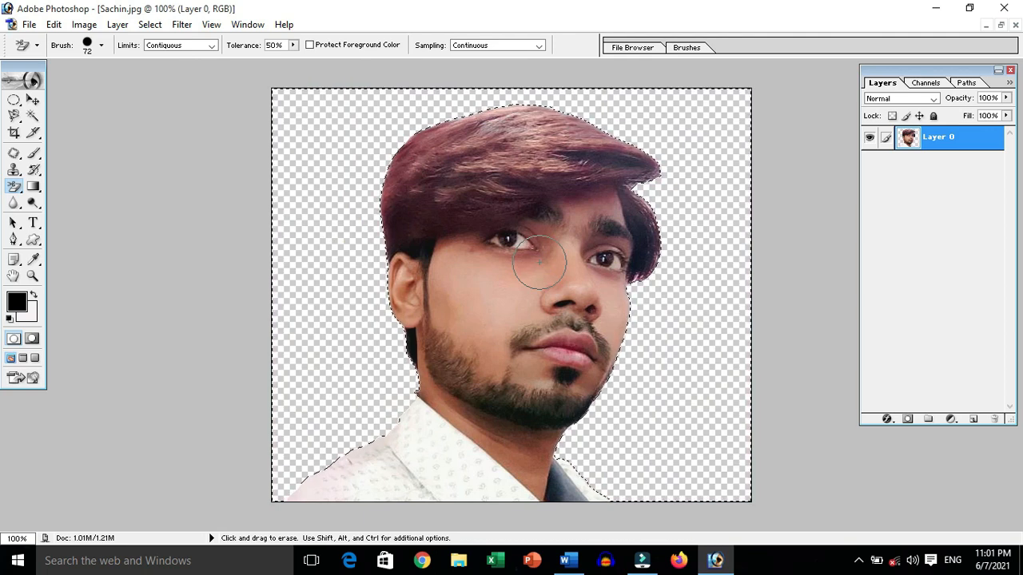
key(v)
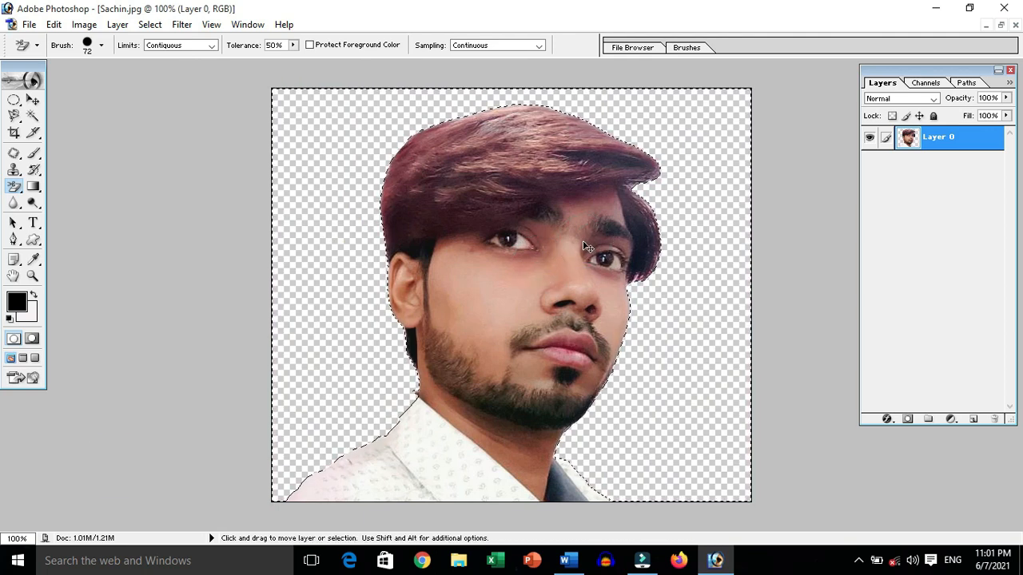
key(ctrl+d)
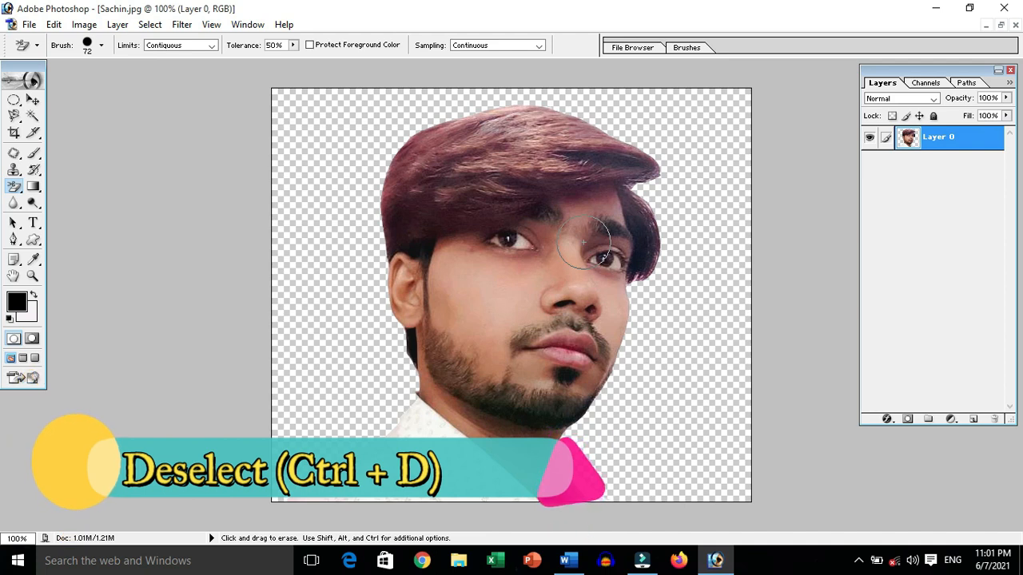
key(v)
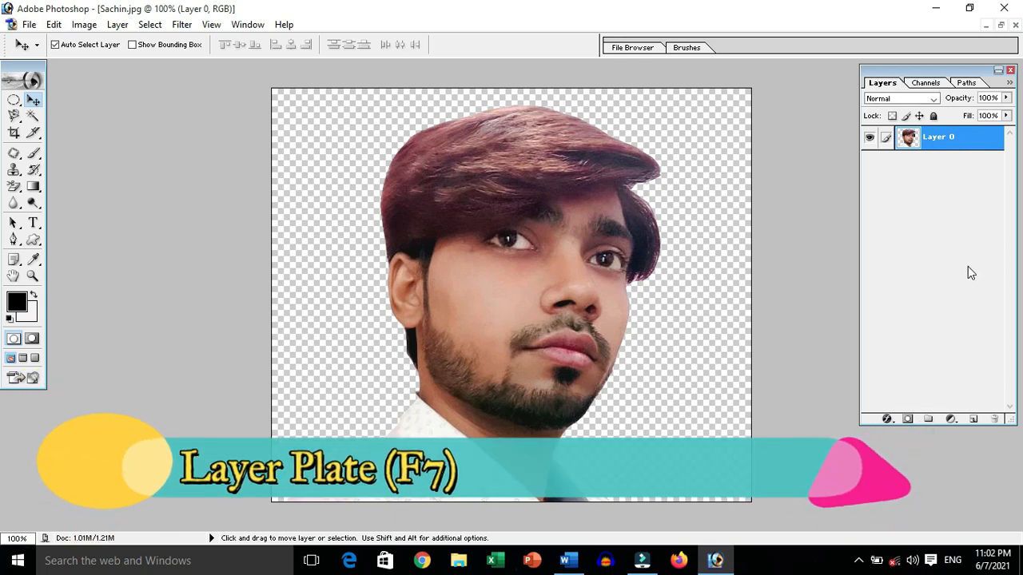
Set the opacity of the cut-out portrait layer to 61%
key(F7)
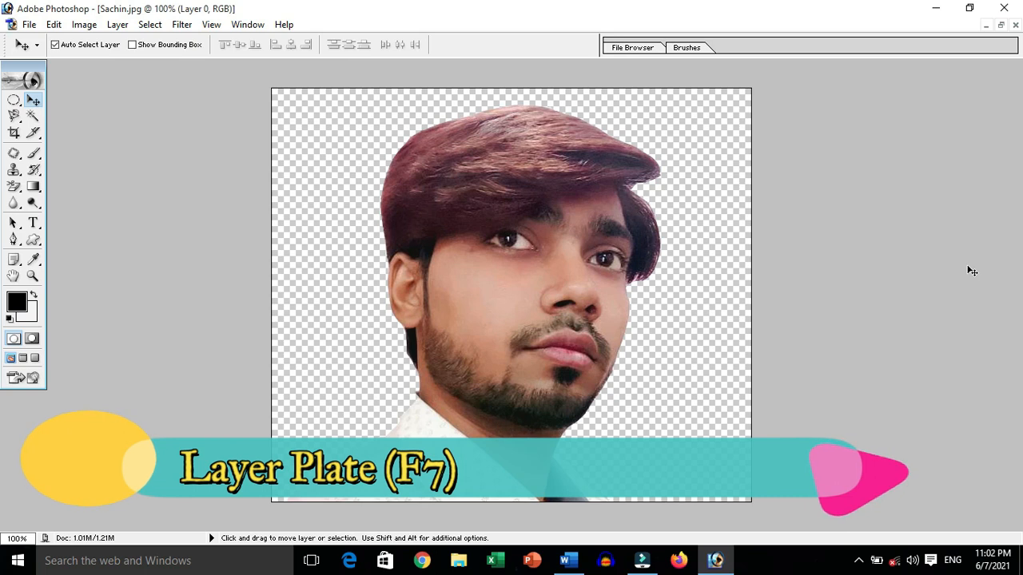
key(F7)
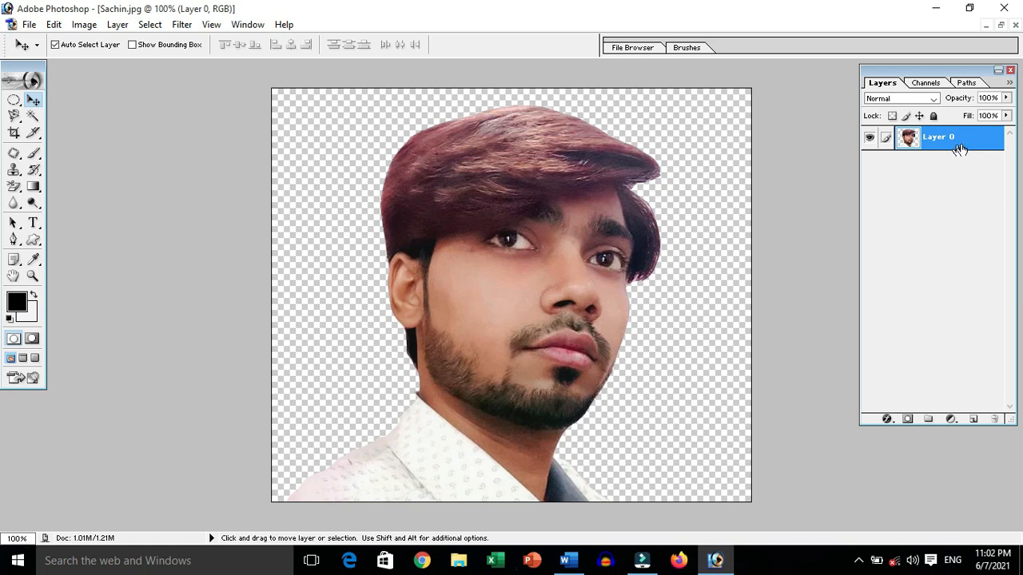
click(999, 99)
text(50)
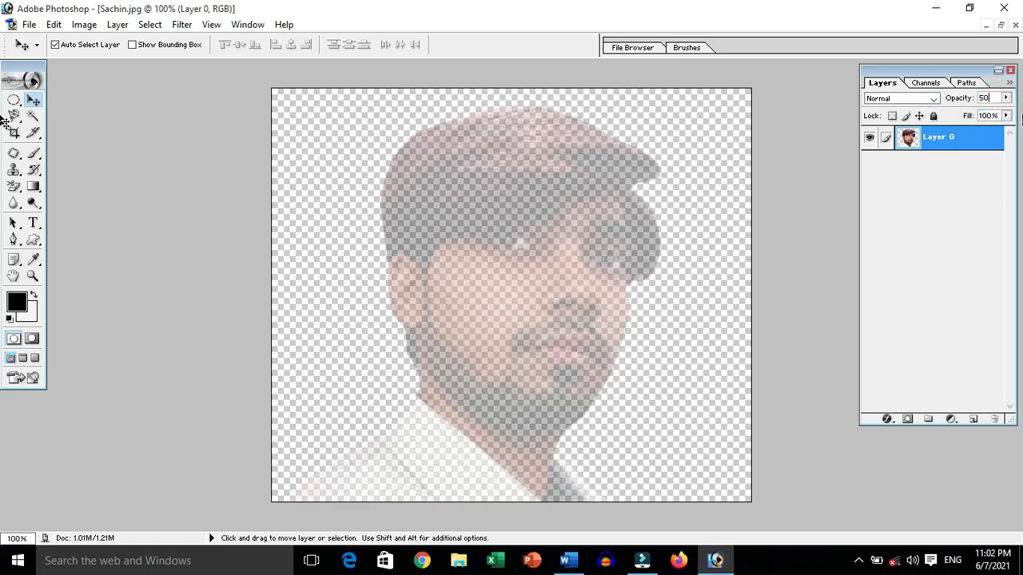
drag(997, 97, 926, 97)
text(61)
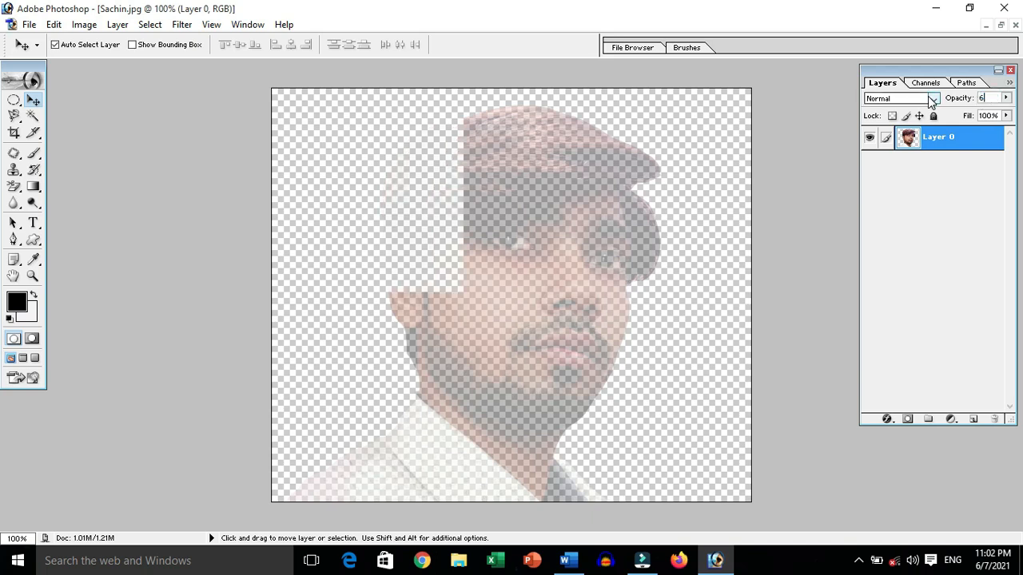
click(941, 203)
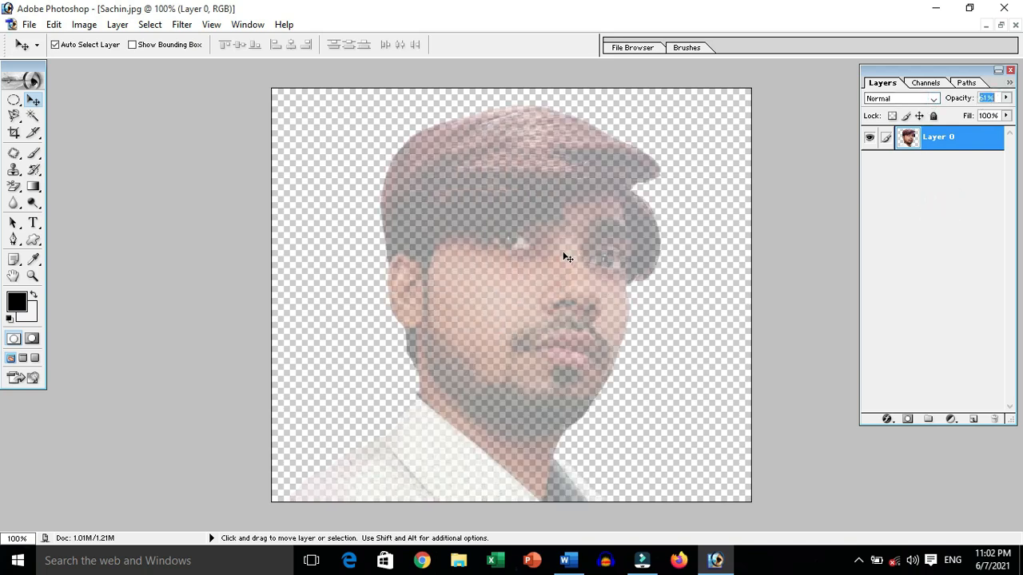
Save the image to the Desktop as a non-interlaced PNG, adding 2 to the original file name
click(32, 25)
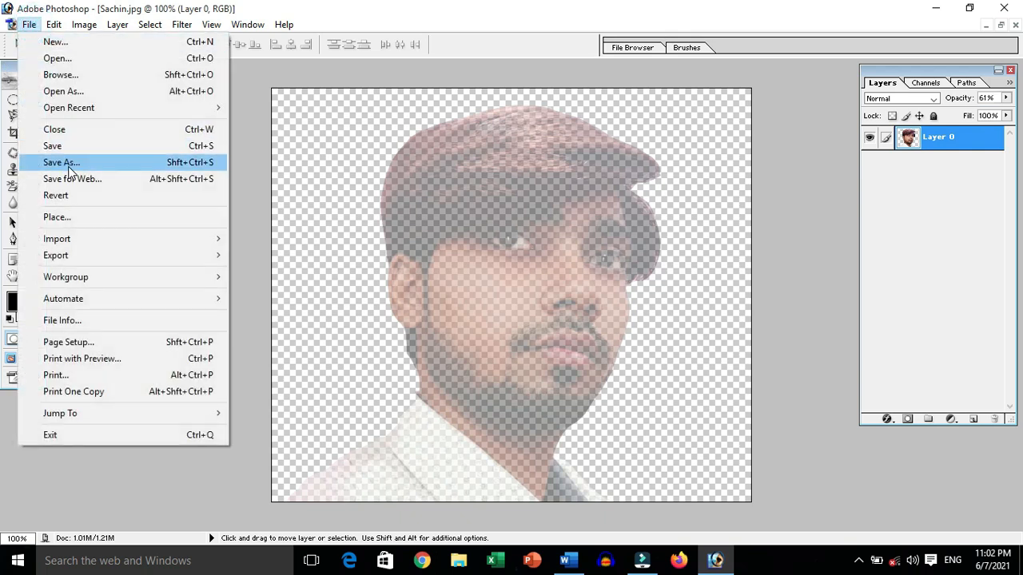
click(69, 165)
click(123, 187)
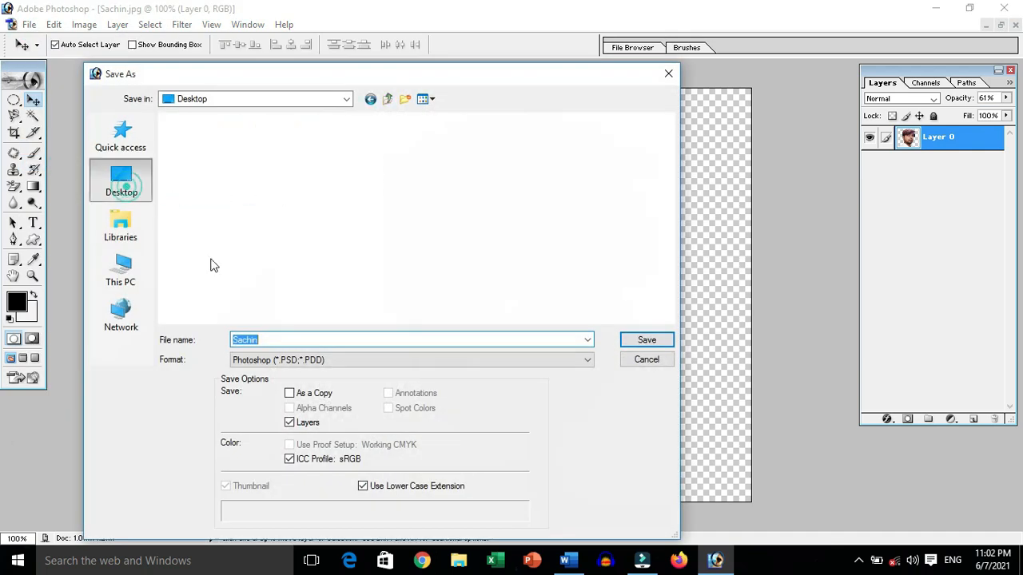
click(286, 340)
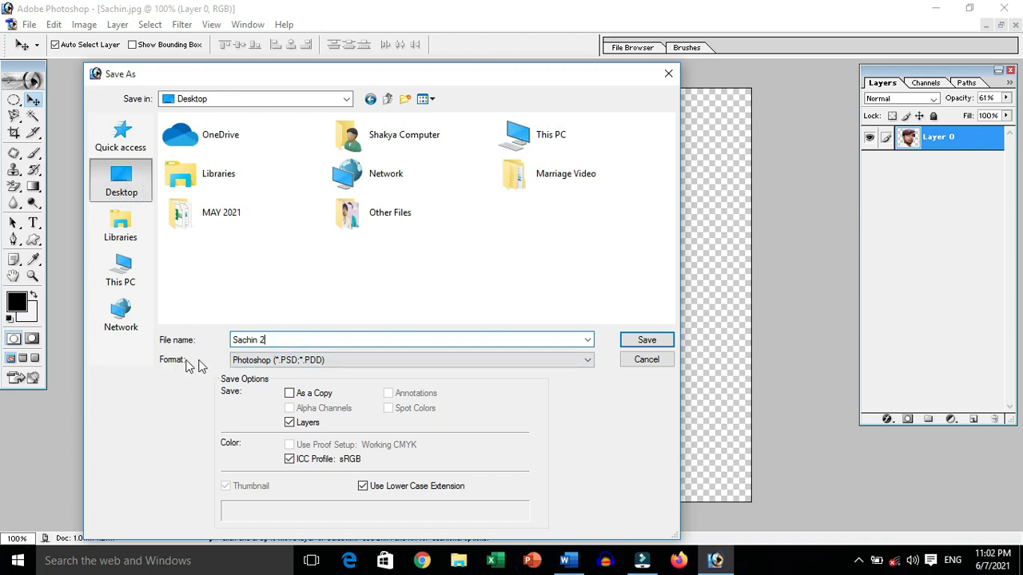
click(270, 364)
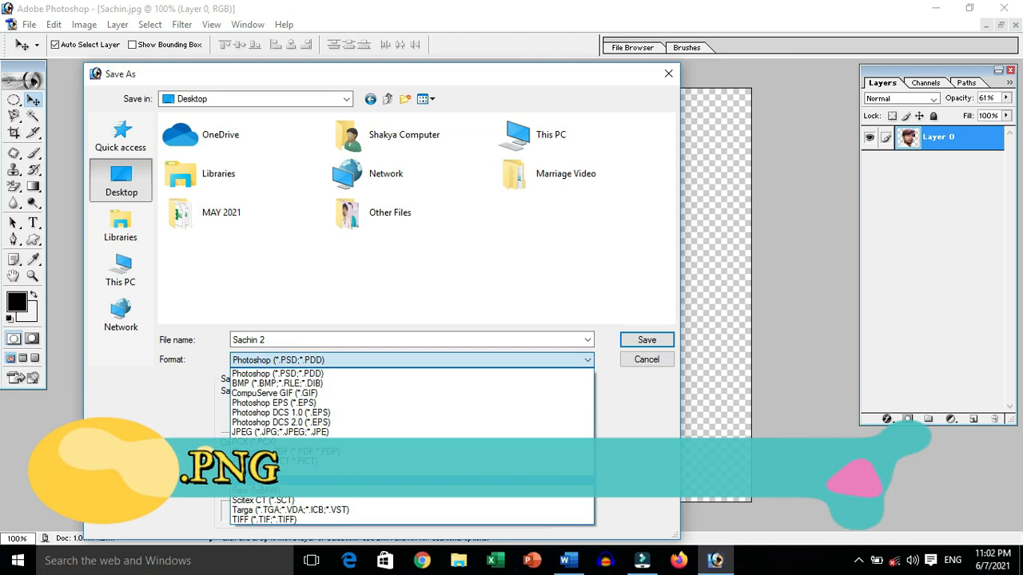
click(272, 480)
click(632, 340)
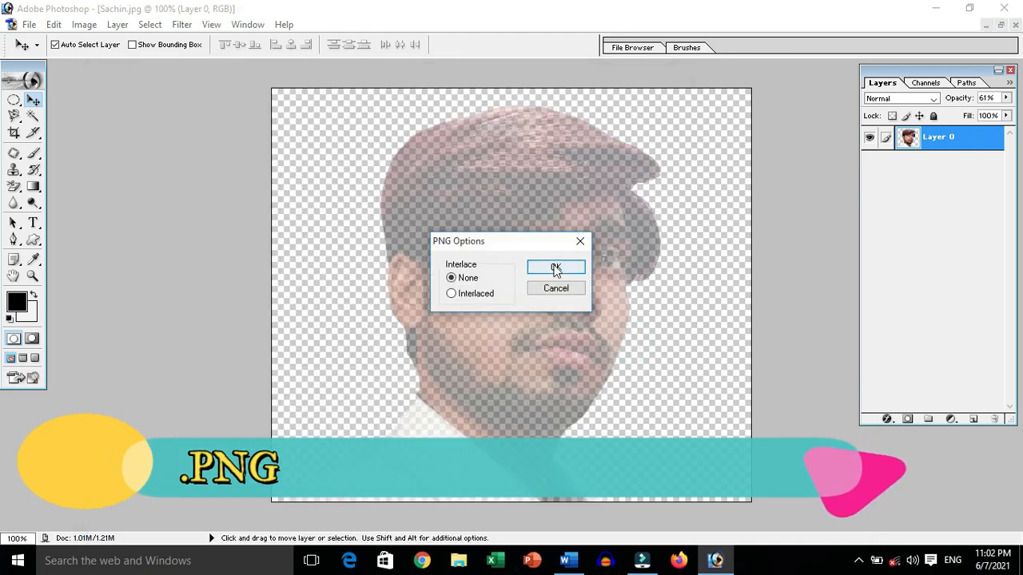
click(555, 266)
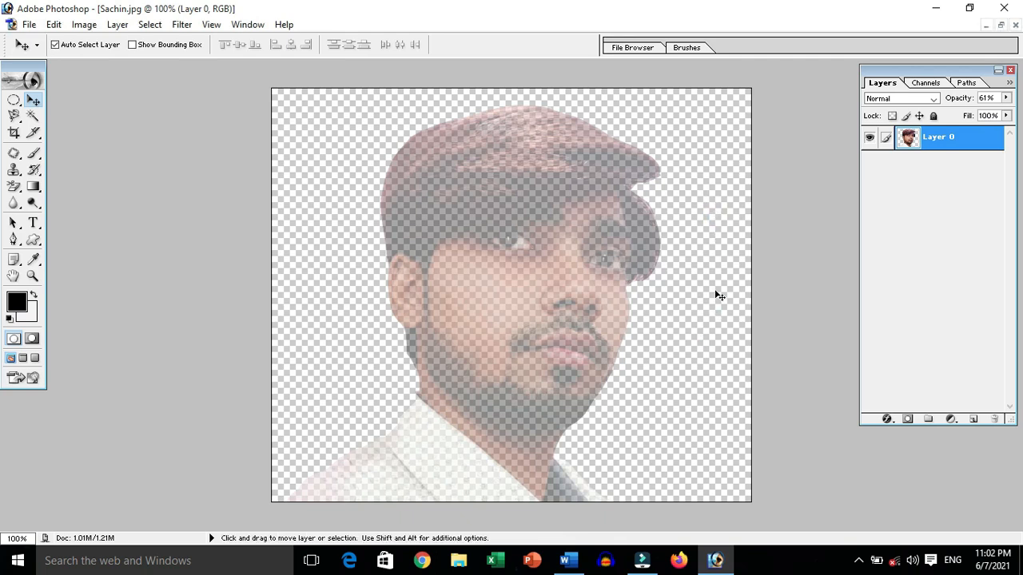
Close Photoshop and refresh the desktop
click(1004, 8)
click(515, 222)
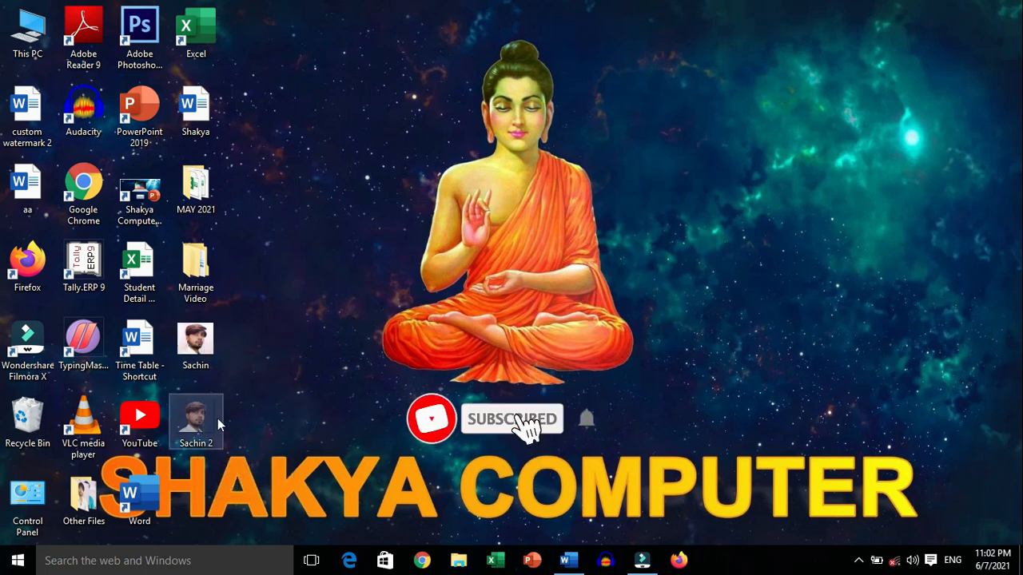
right_click(304, 222)
click(337, 266)
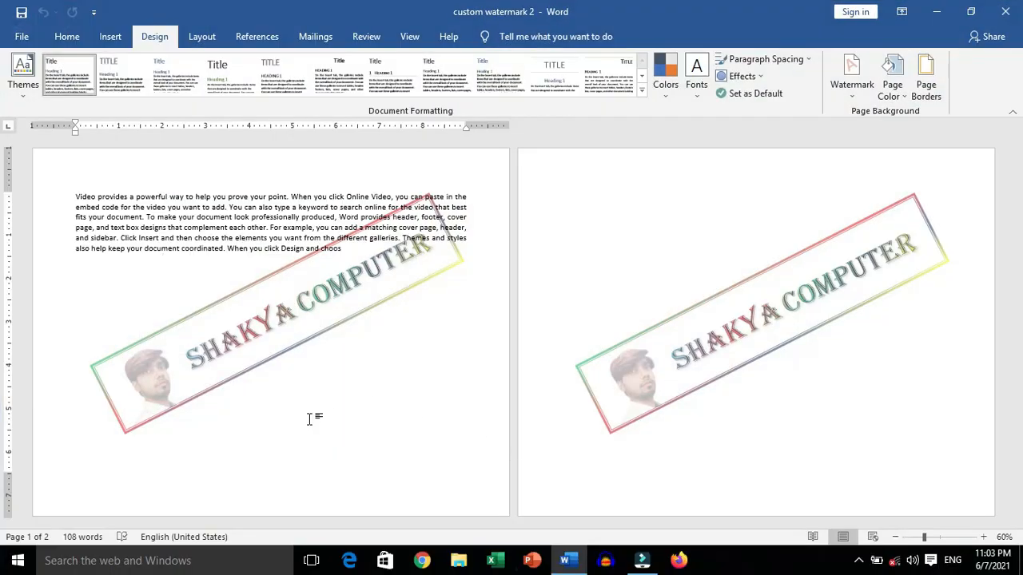
Switch to Word, create a new blank document and set its page orientation to landscape
click(311, 417)
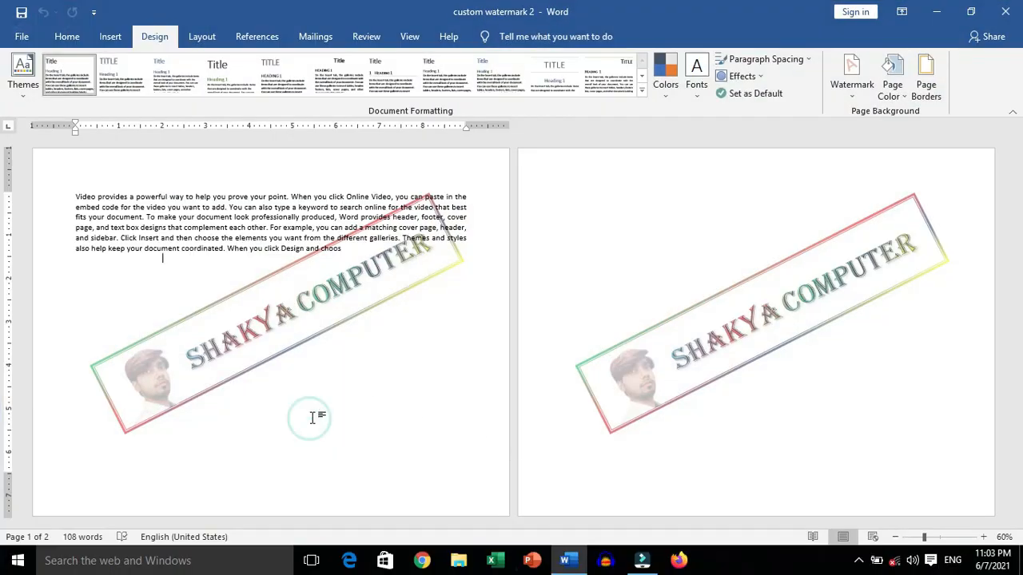
key(ctrl+n)
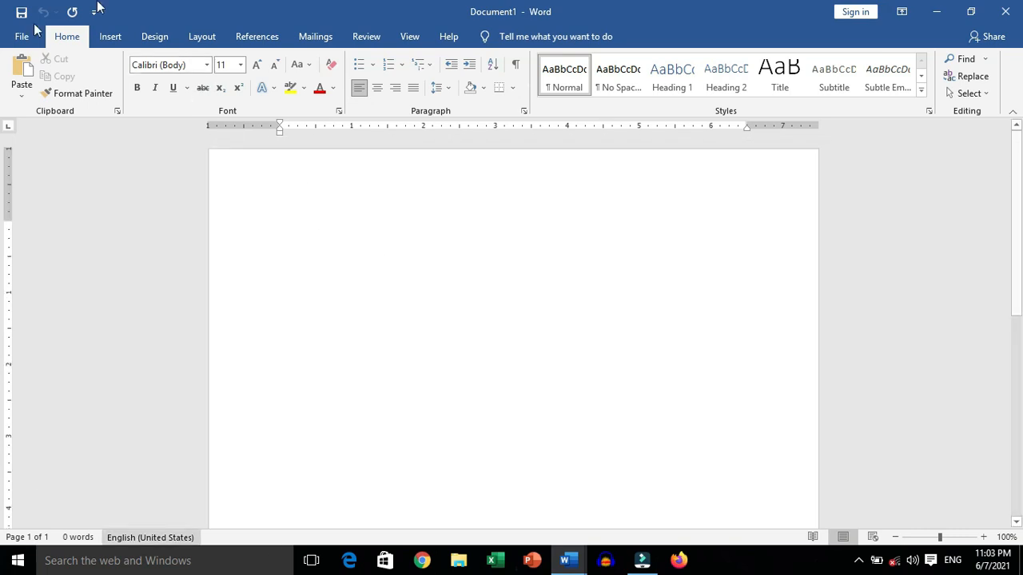
click(206, 36)
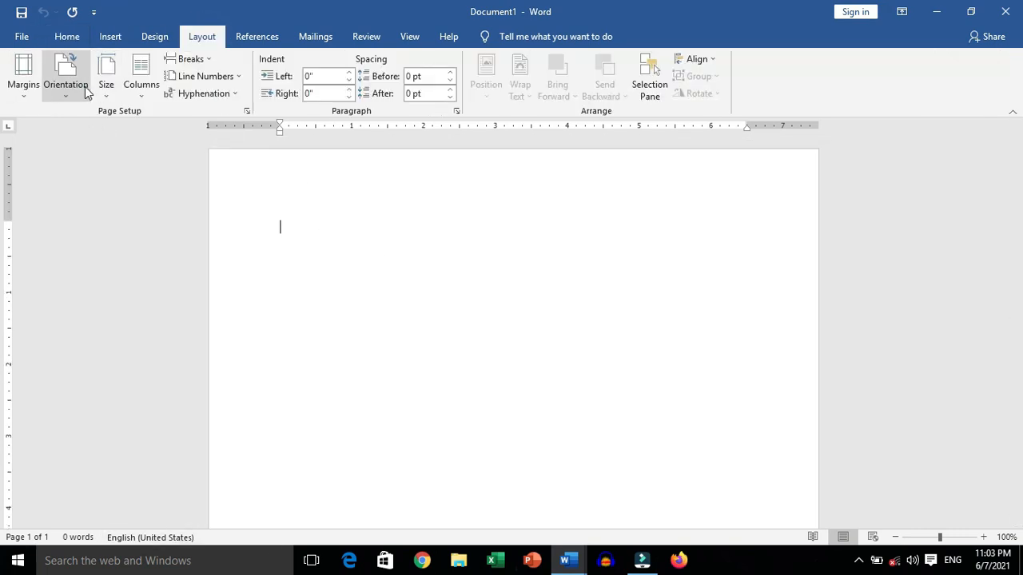
click(69, 86)
click(86, 156)
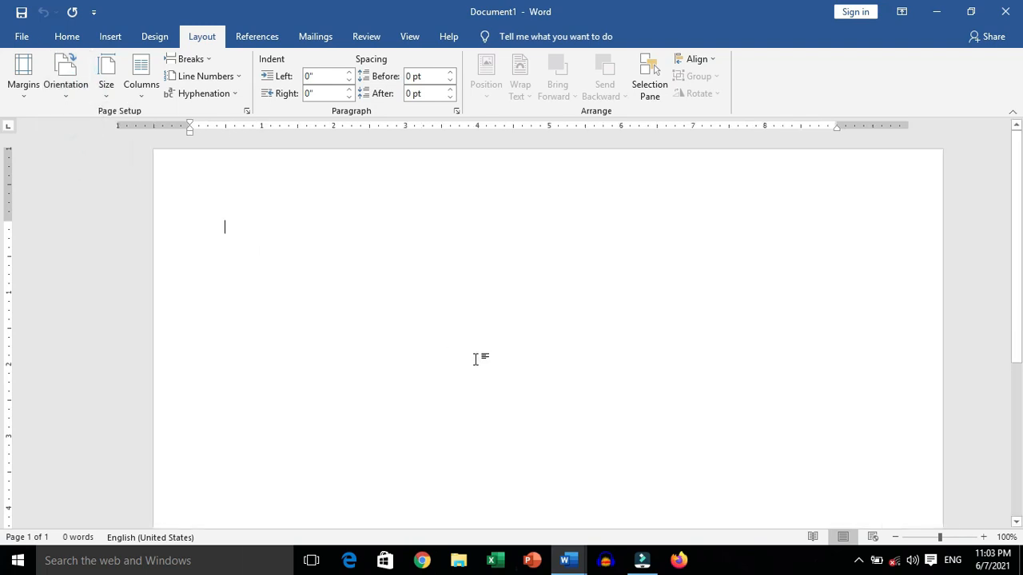
Draw a rectangle about 8.02" wide and 1.4" high across the page and enter the text SHAKYA COMPUTER in it
click(109, 37)
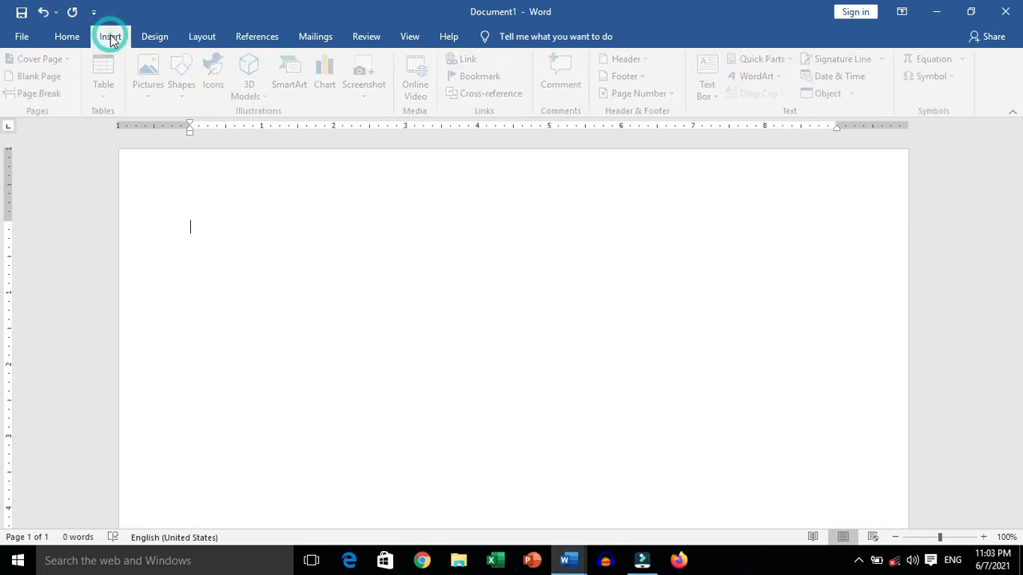
click(188, 87)
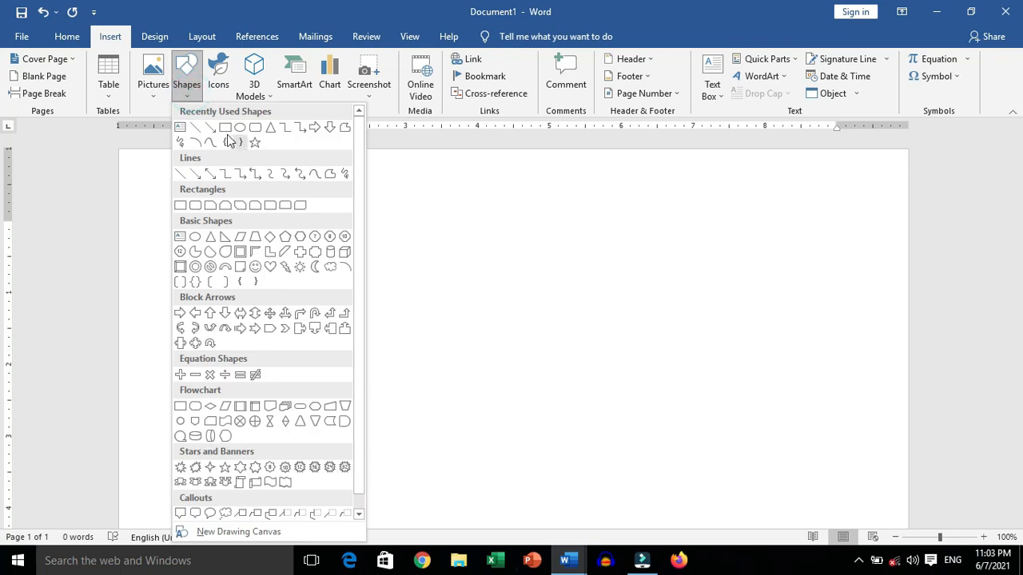
click(225, 130)
mouse_move(259, 303)
mouse_down()
mouse_move(436, 388)
mouse_move(770, 427)
mouse_move(836, 404)
mouse_up()
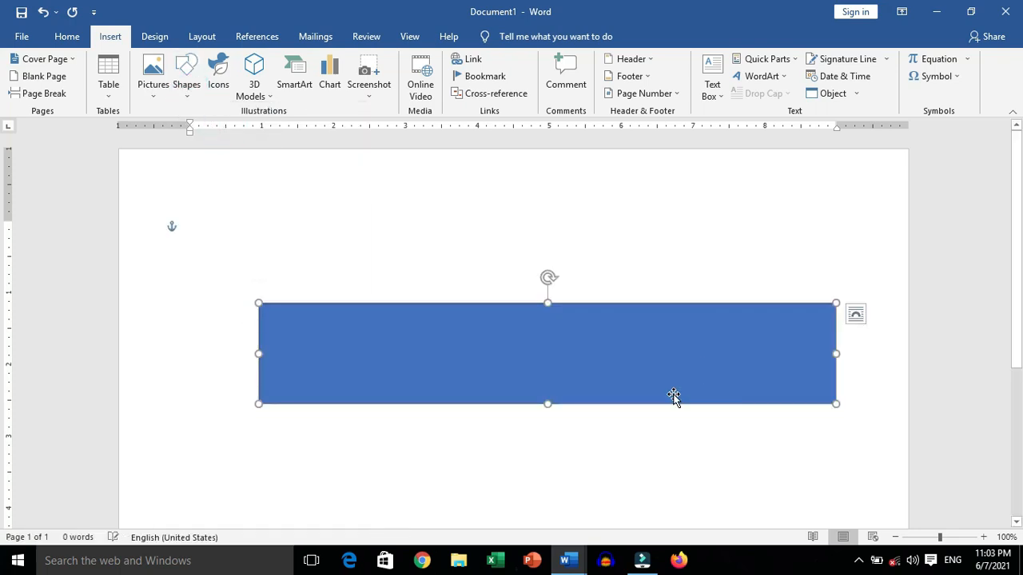
text(SHA)
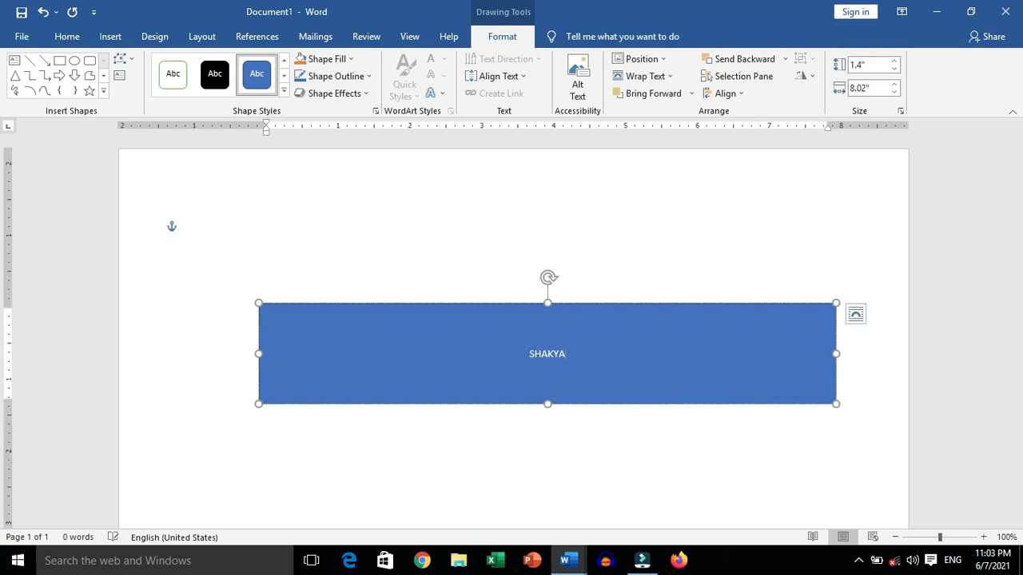
text(KYA COMPUTER)
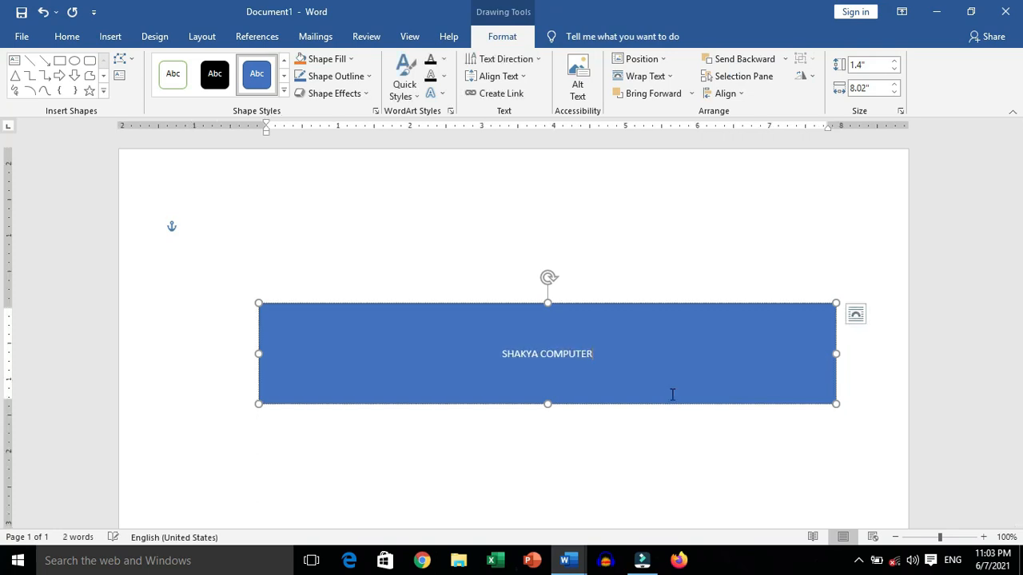
Left-align the SHAKYA COMPUTER text in the rectangle and enlarge it to 48 pt
drag(674, 362, 169, 348)
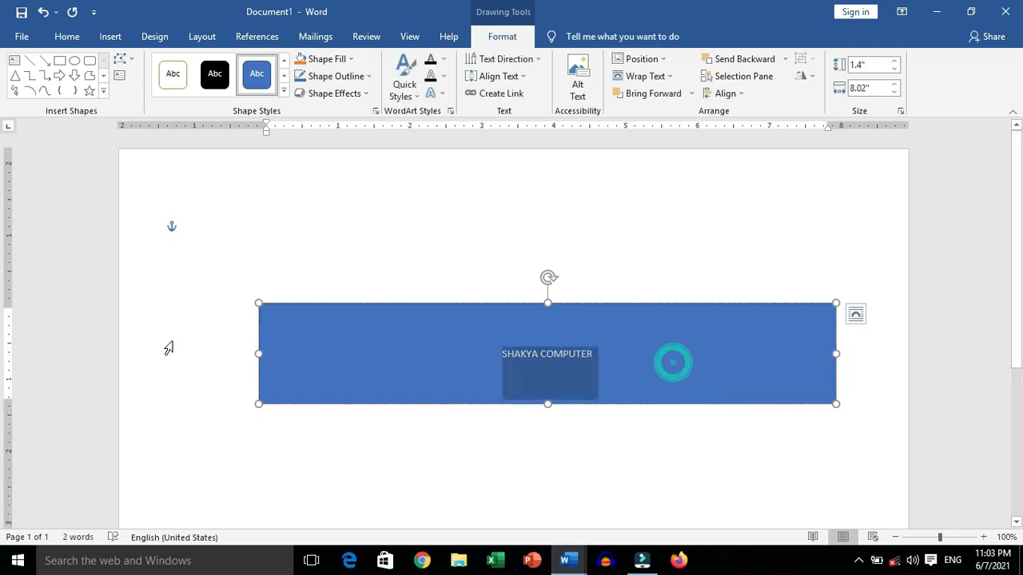
click(67, 37)
click(256, 67)
click(255, 66)
click(255, 65)
click(255, 66)
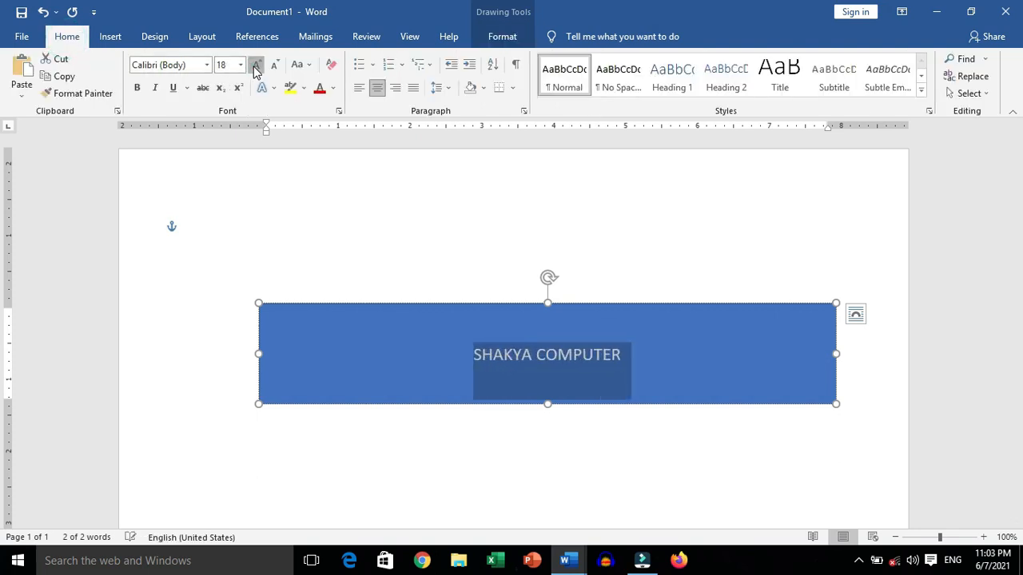
click(255, 66)
click(256, 65)
click(256, 66)
click(359, 88)
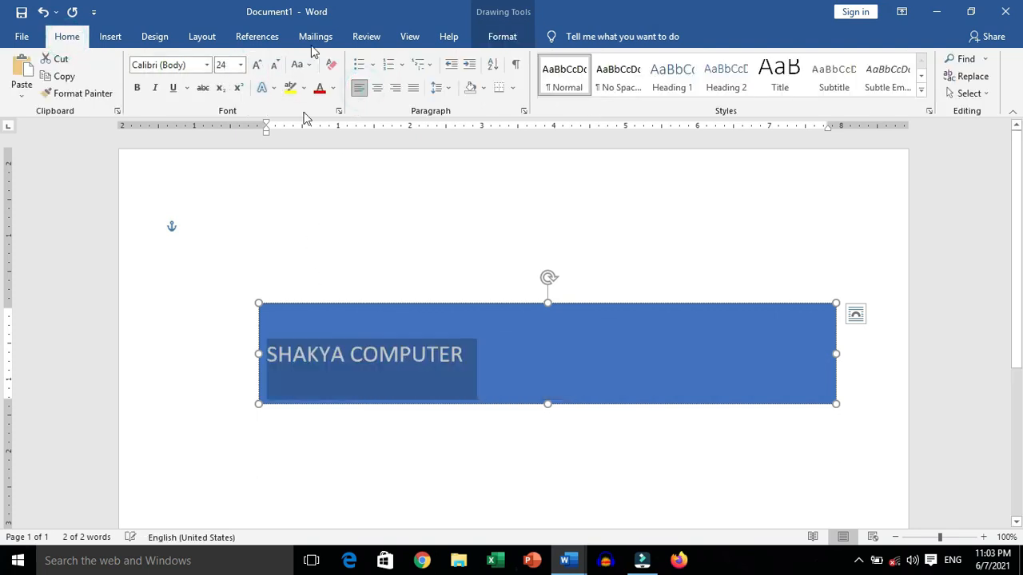
click(257, 66)
click(258, 65)
click(258, 65)
click(257, 66)
click(257, 65)
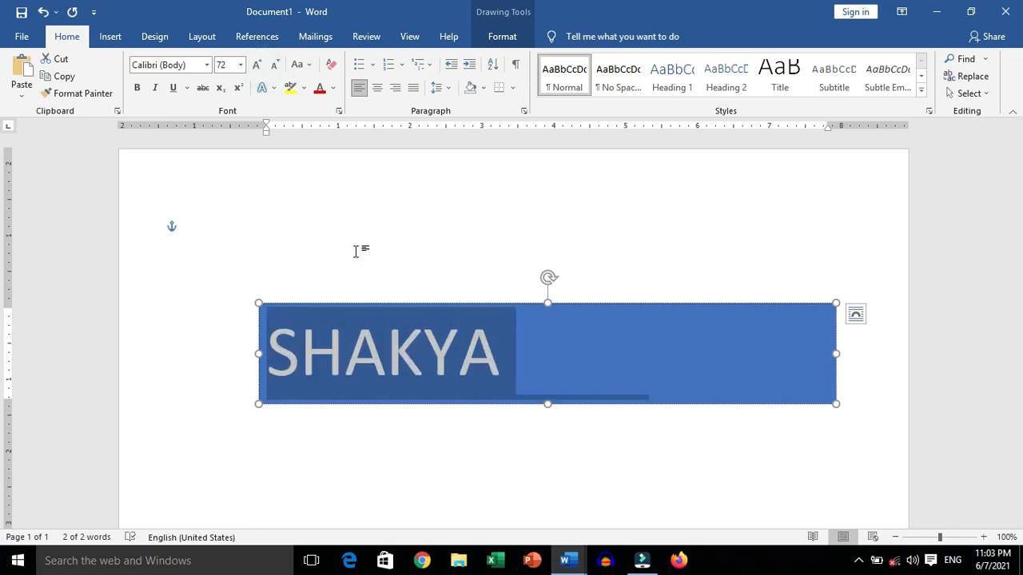
click(274, 65)
Change the rectangle's text to the Algerian font and shift it toward the right edge with leading spaces
click(206, 65)
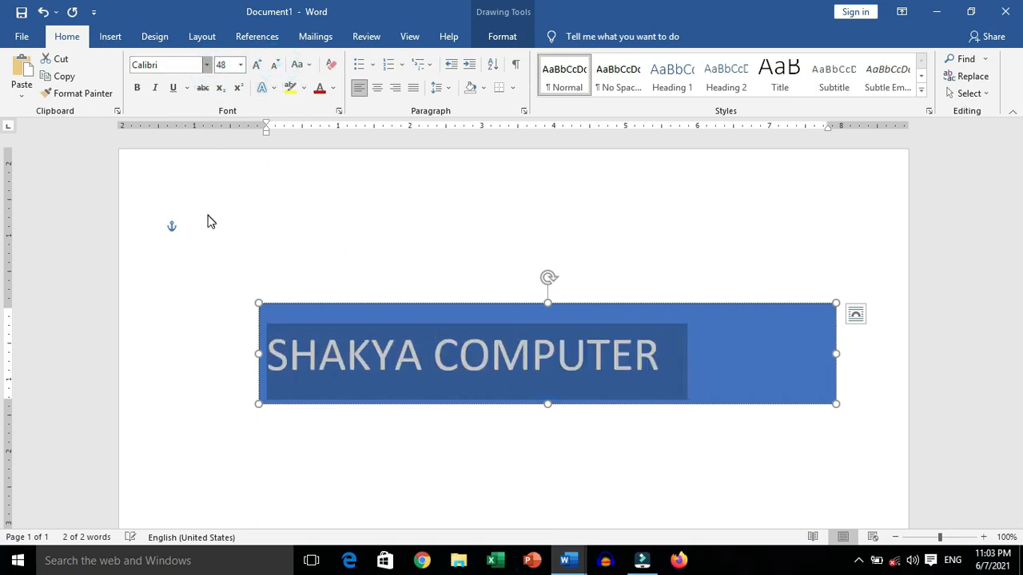
click(192, 191)
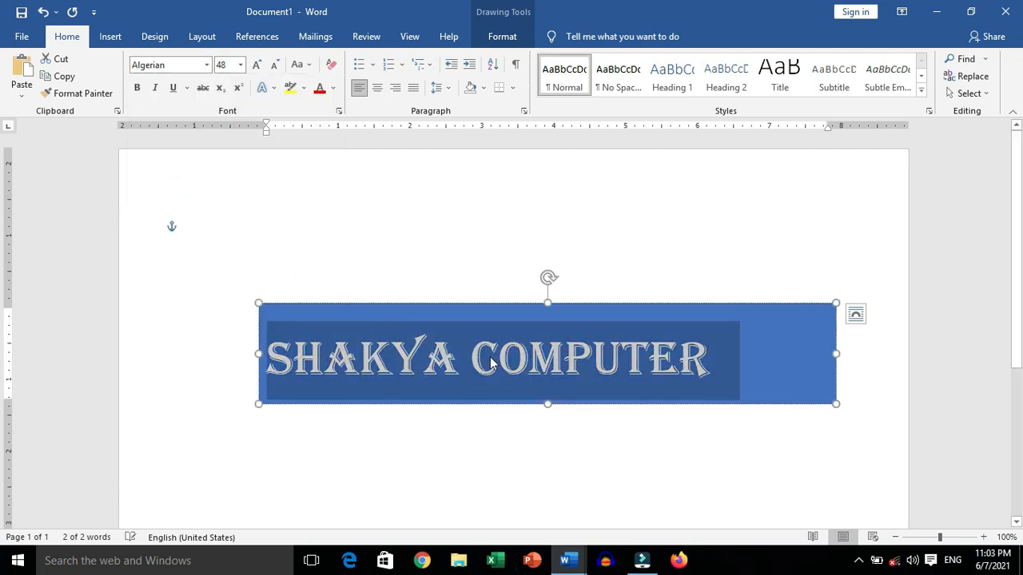
click(269, 376)
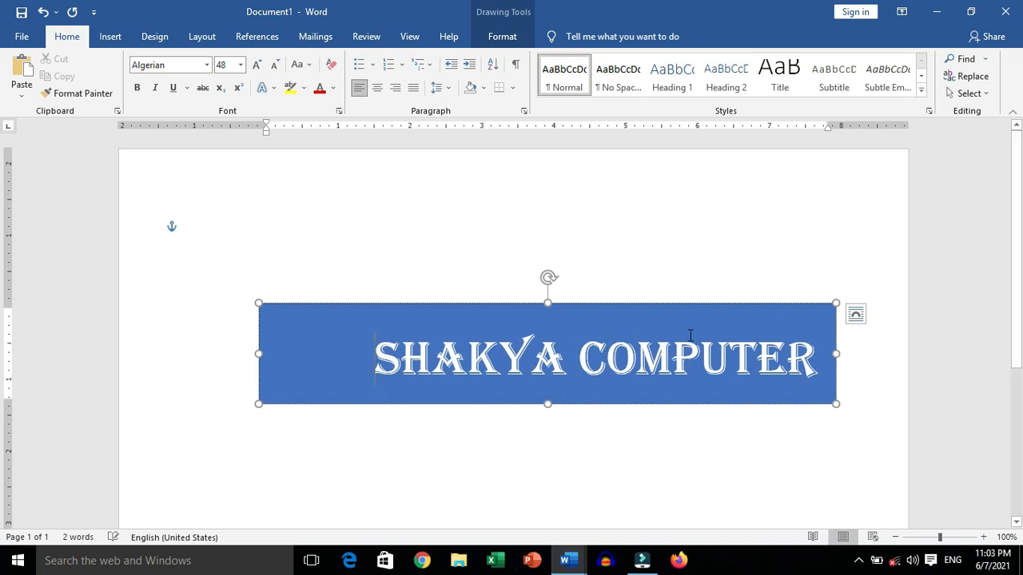
Give the SHAKYA COMPUTER text a gradient fill and set the second gradient stop to red at 38%
drag(827, 363, 270, 374)
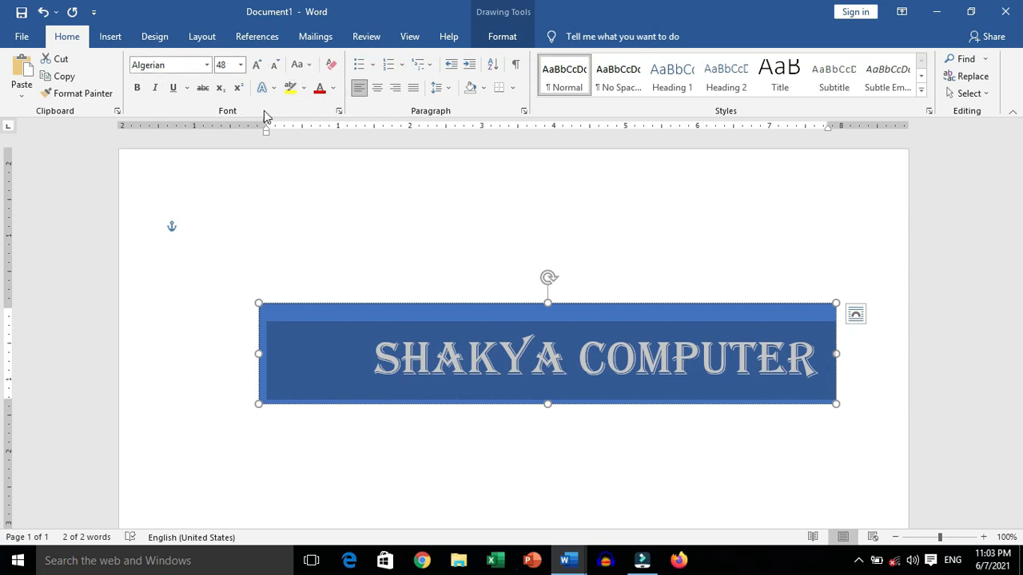
click(334, 89)
mouse_move(423, 259)
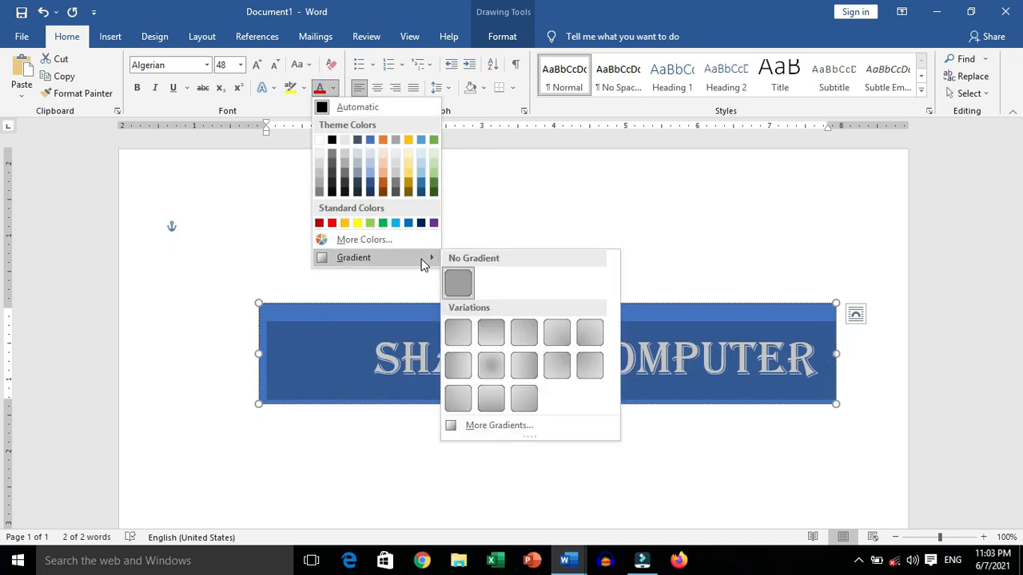
click(516, 431)
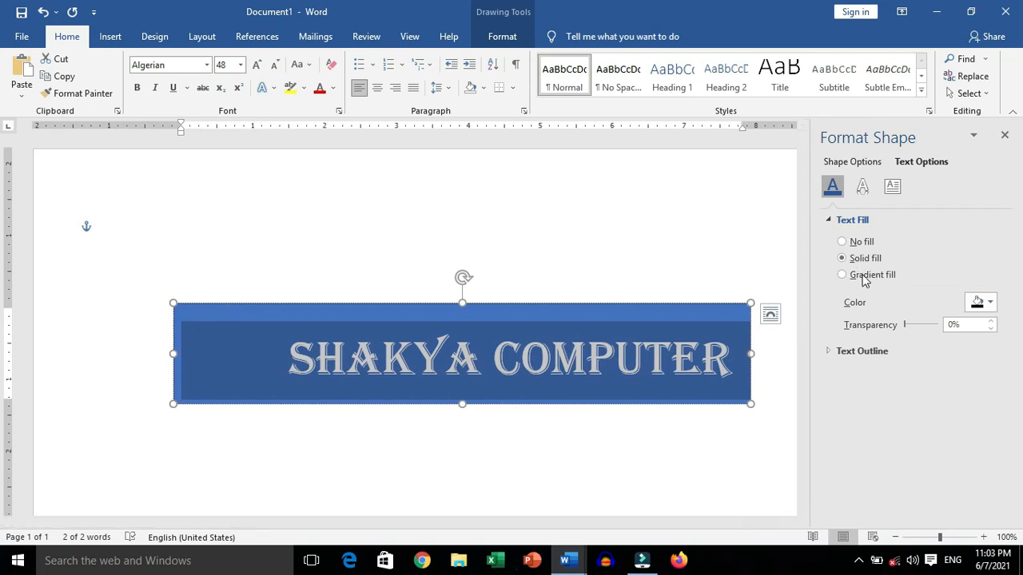
click(864, 276)
drag(926, 412, 888, 411)
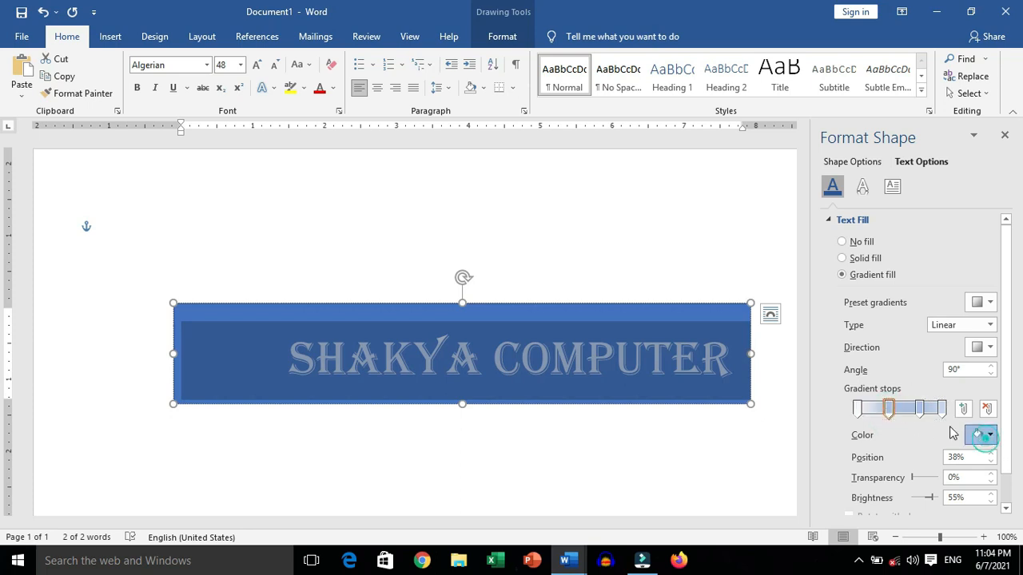
click(989, 435)
click(910, 404)
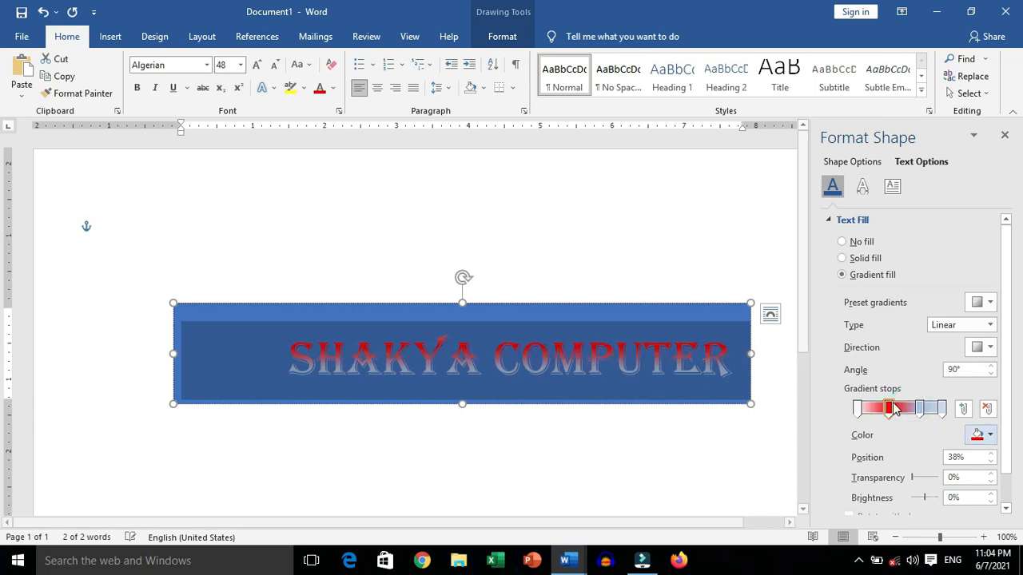
Color the text gradient's 74% stop yellow and its 100% stop green
click(921, 412)
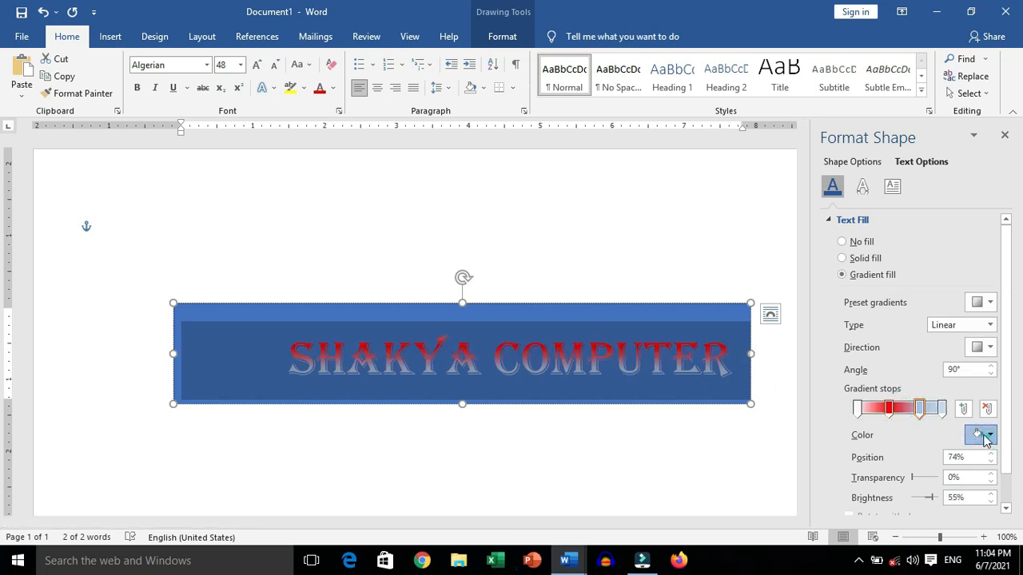
click(984, 435)
click(936, 403)
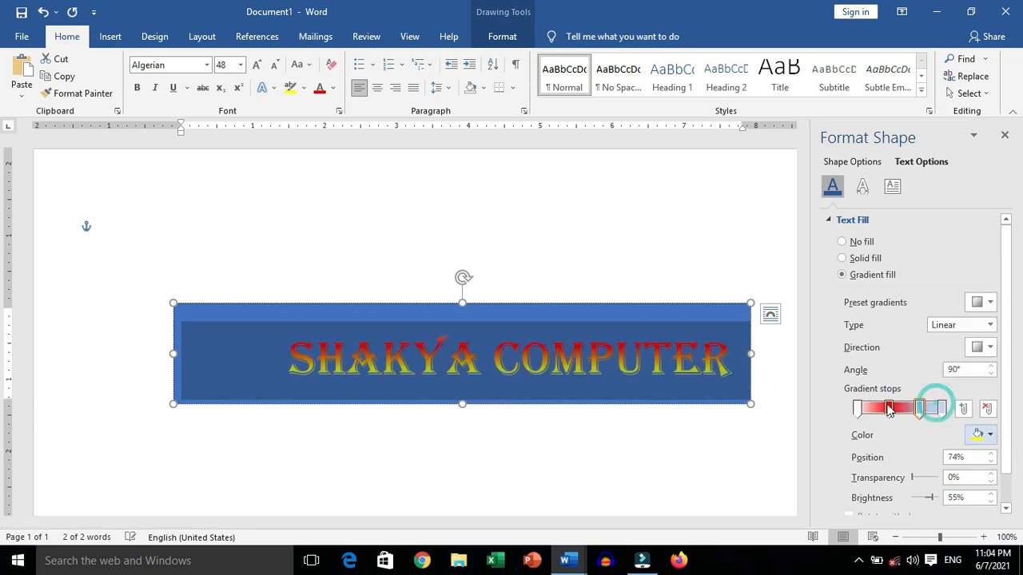
click(940, 409)
click(982, 434)
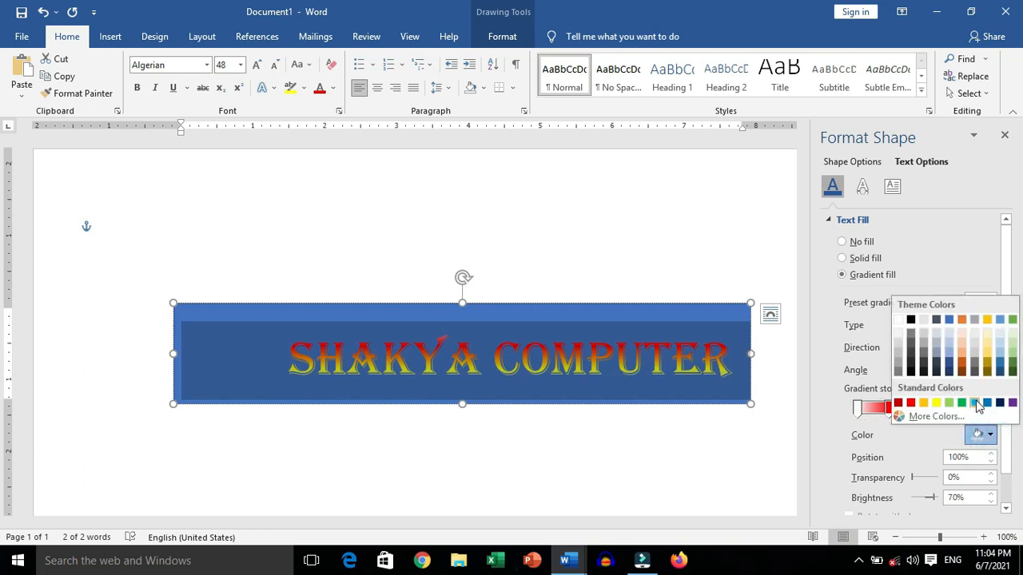
click(961, 403)
Color the text gradient's 0% stop dark blue
click(858, 410)
click(990, 438)
click(998, 406)
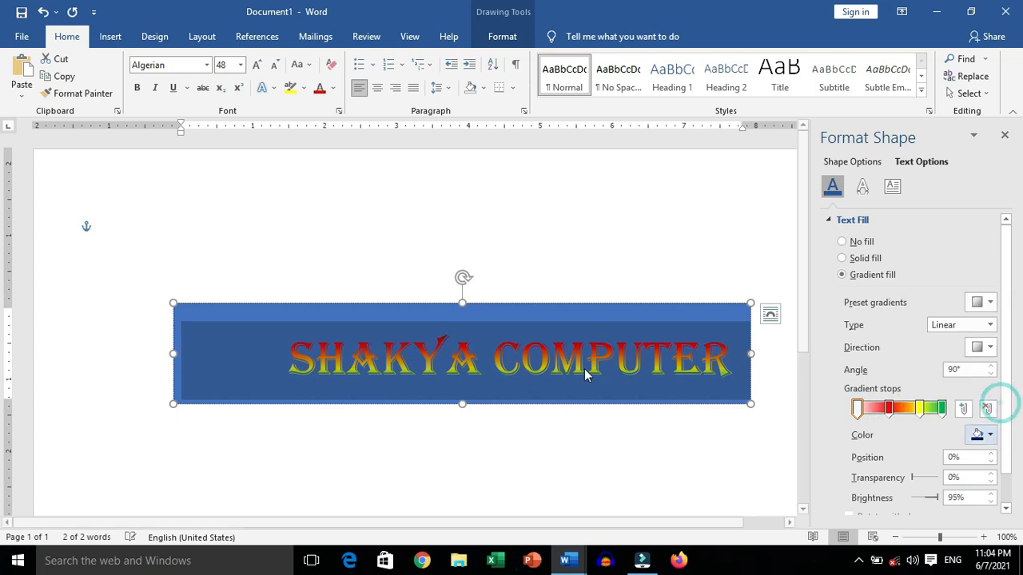
Move the text gradient's red stop to 27% and add a light blue stop at 56%
mouse_move(891, 419)
mouse_down()
mouse_move(923, 413)
mouse_move(879, 411)
mouse_up()
click(908, 412)
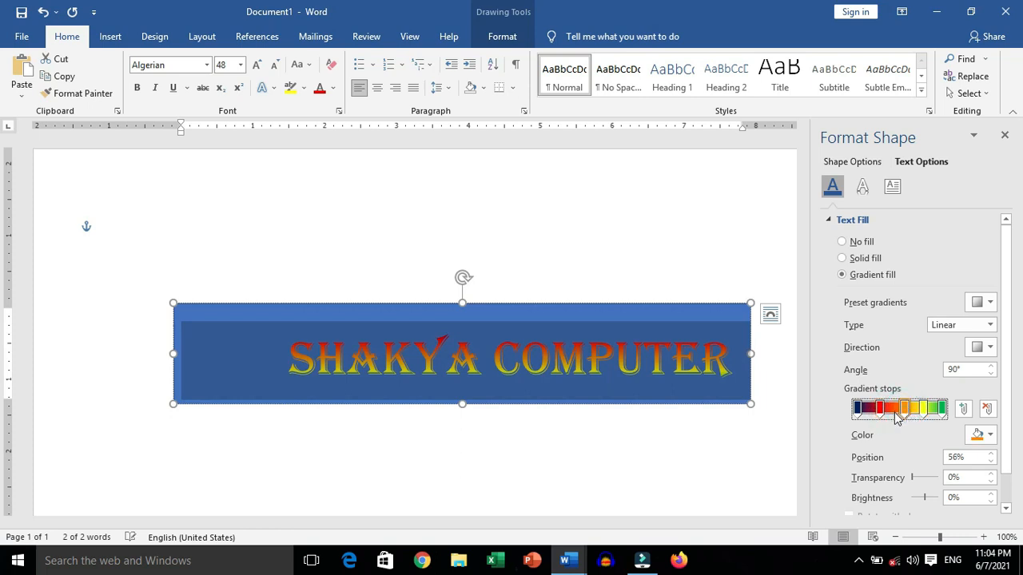
click(990, 435)
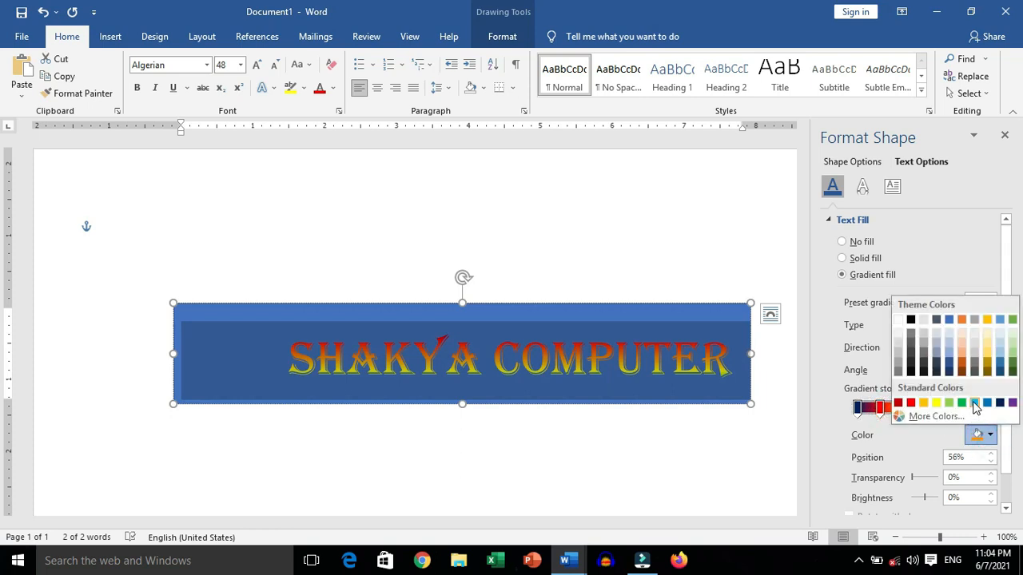
click(975, 404)
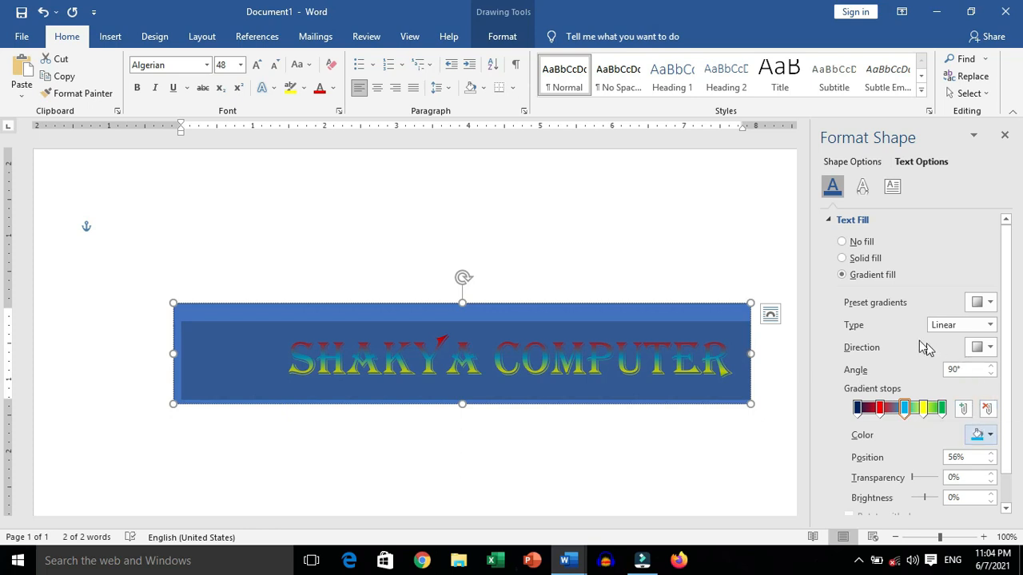
Set the text gradient's linear direction to the diagonal preset at a 45° angle
click(989, 328)
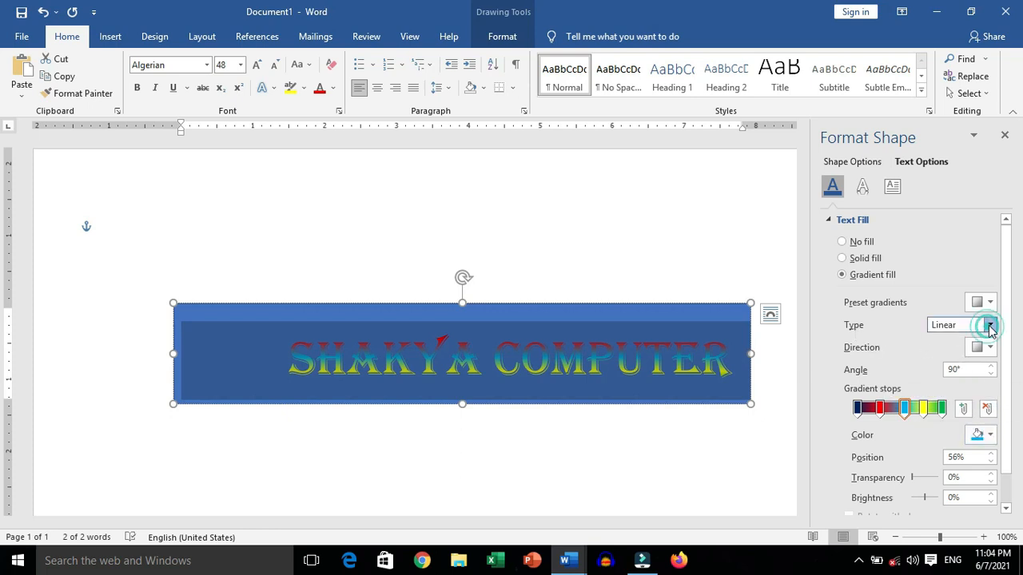
click(890, 325)
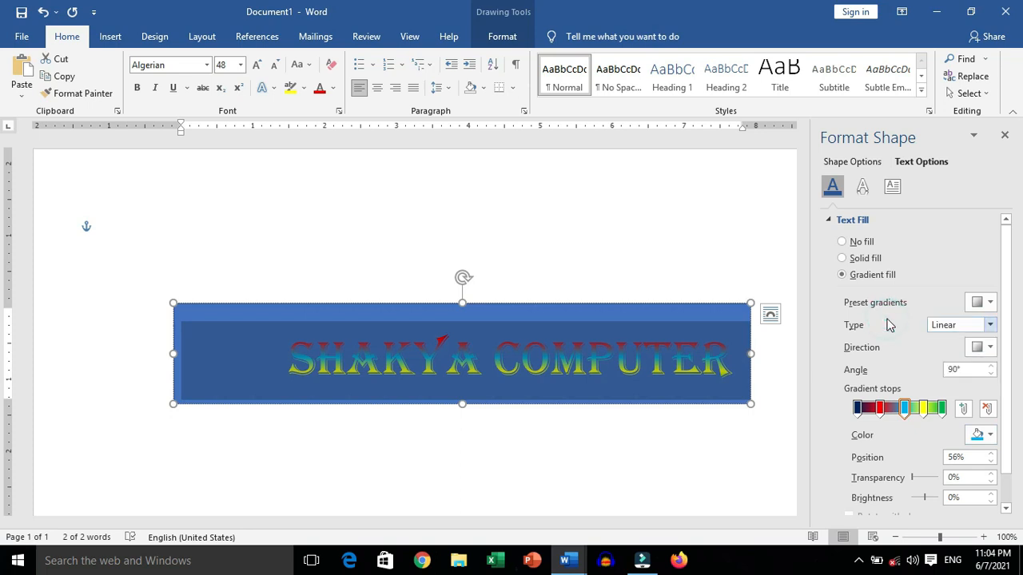
click(989, 347)
click(869, 379)
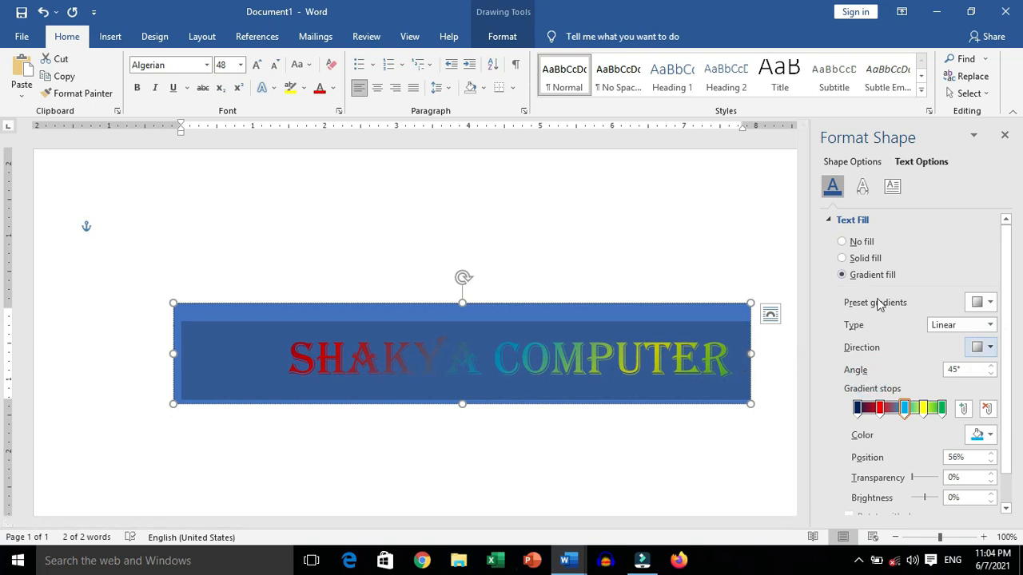
Apply a preset shadow effect to the SHAKYA COMPUTER text
click(866, 190)
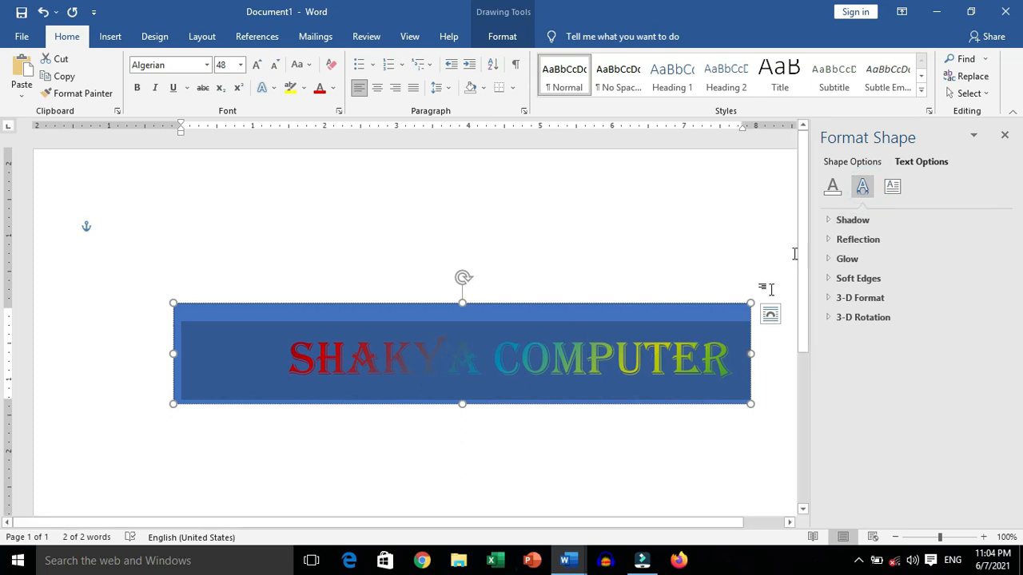
click(827, 221)
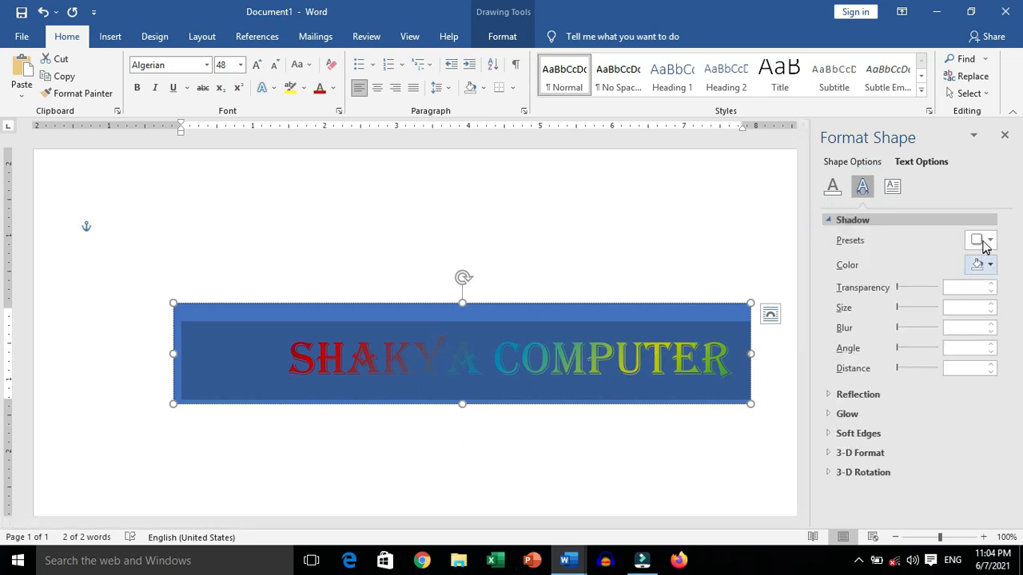
click(983, 241)
click(985, 348)
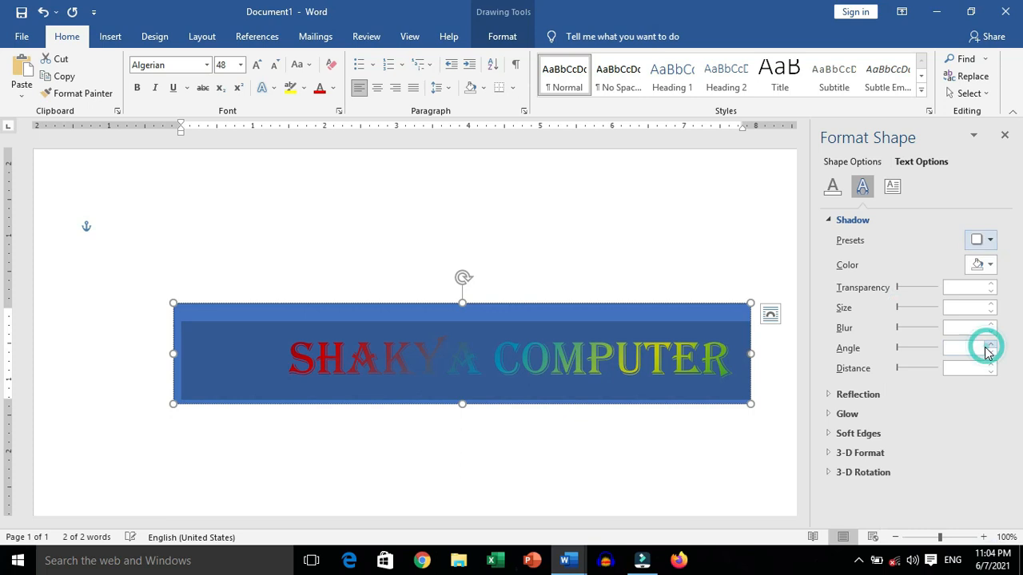
click(847, 221)
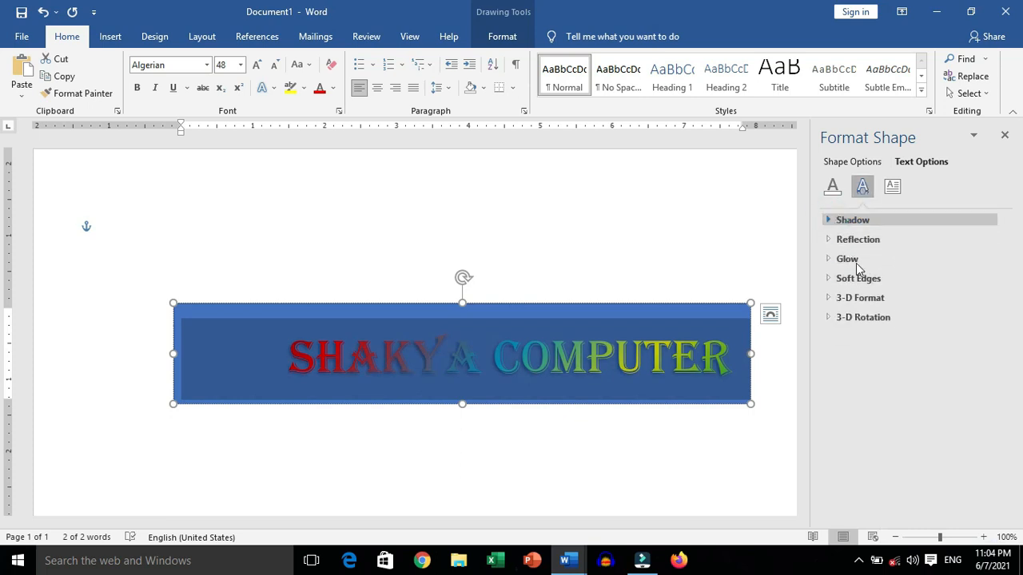
Give the text a preset 3-D top bevel with 3 pt width and 3 pt height, and close the formatting pane
click(829, 300)
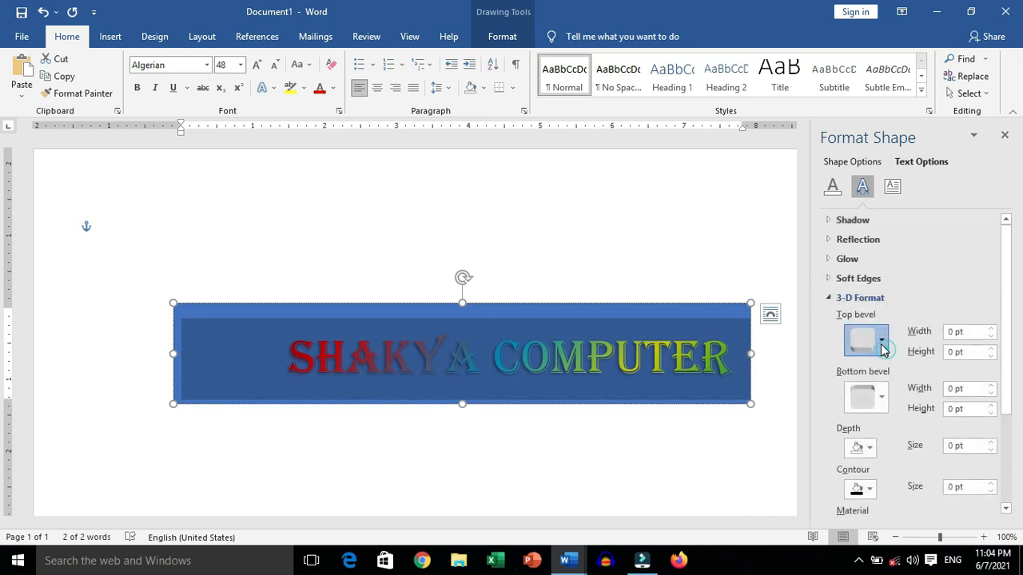
click(882, 343)
click(866, 217)
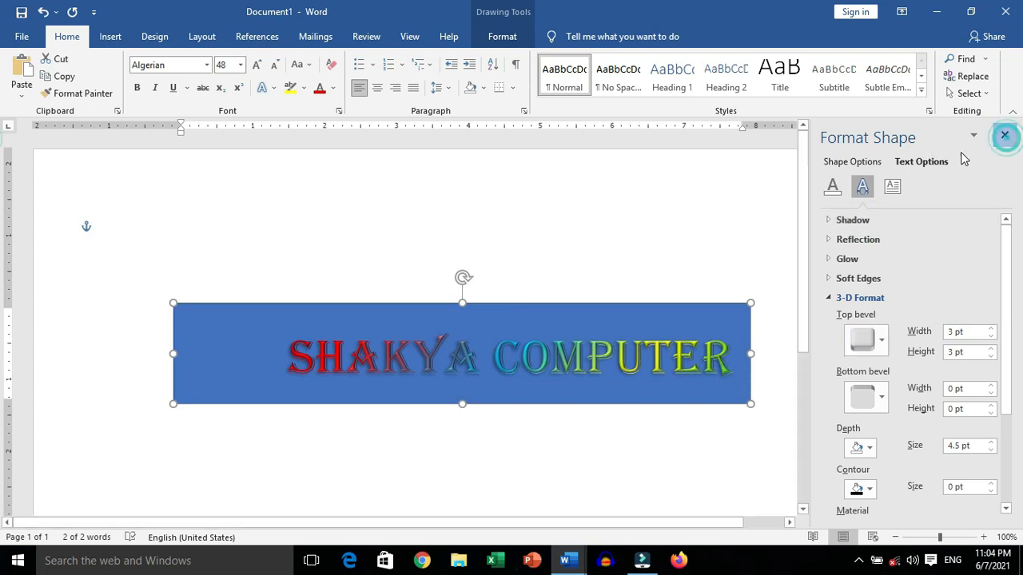
click(1005, 136)
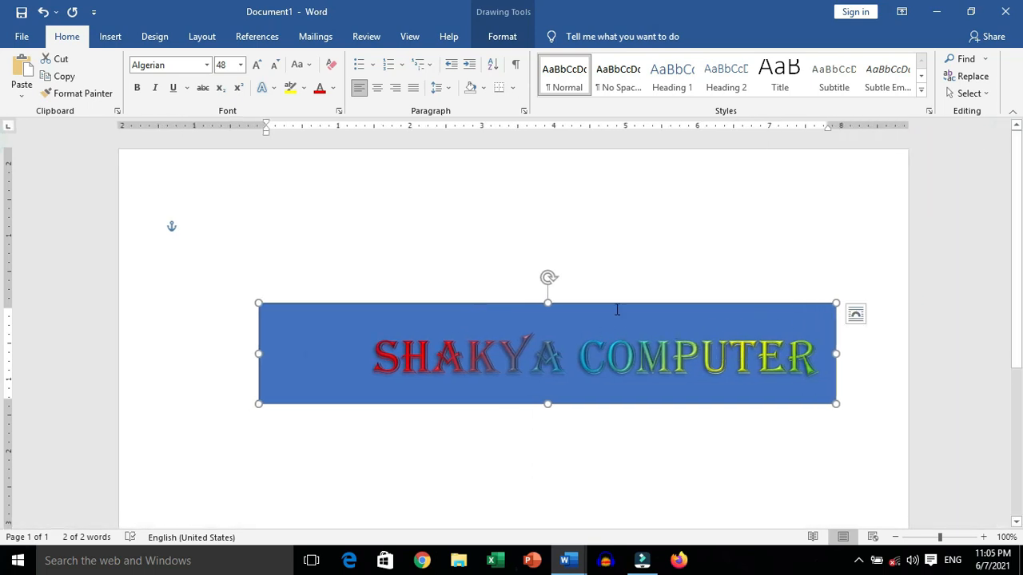
click(598, 346)
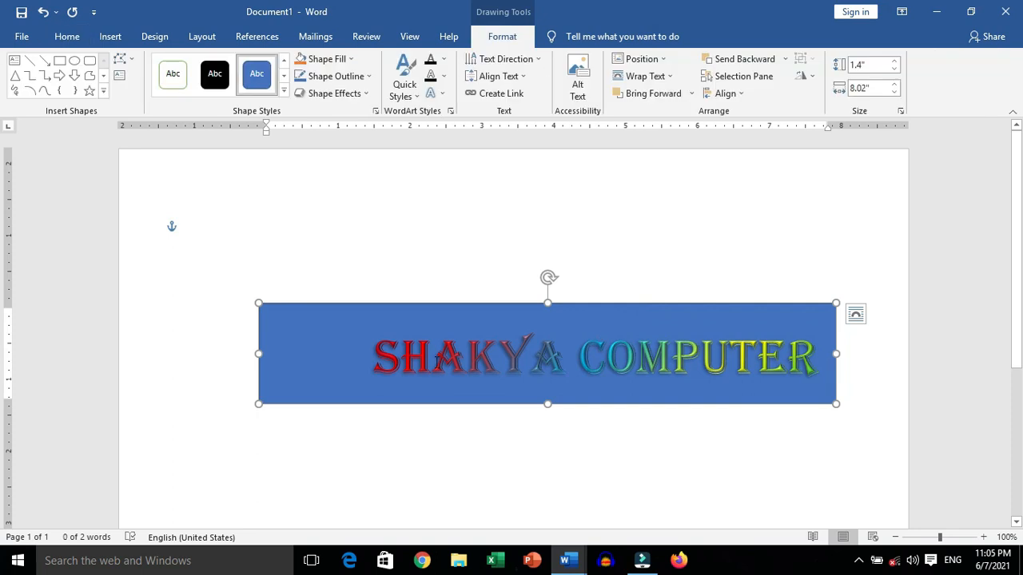
drag(369, 359, 783, 357)
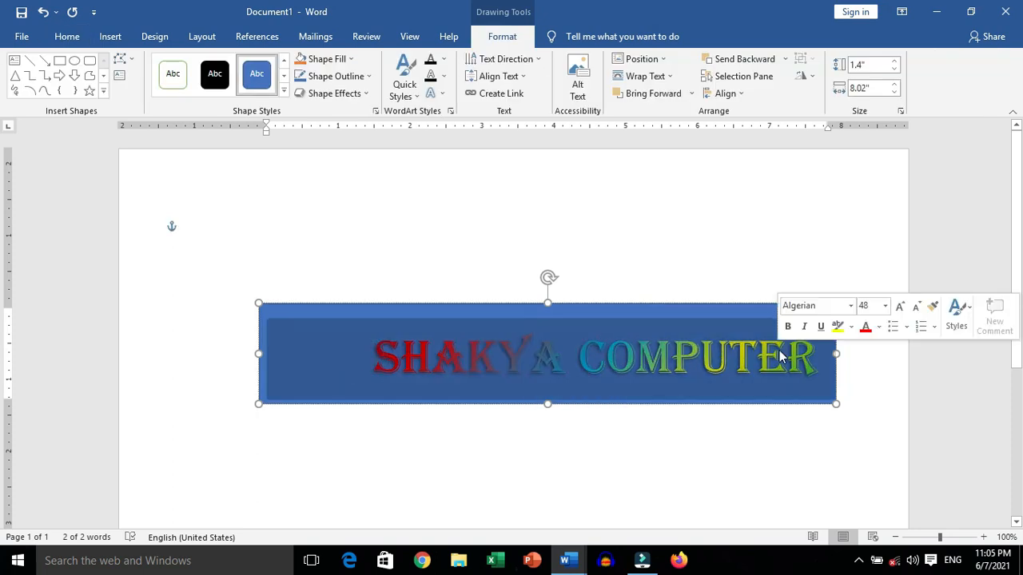
click(684, 304)
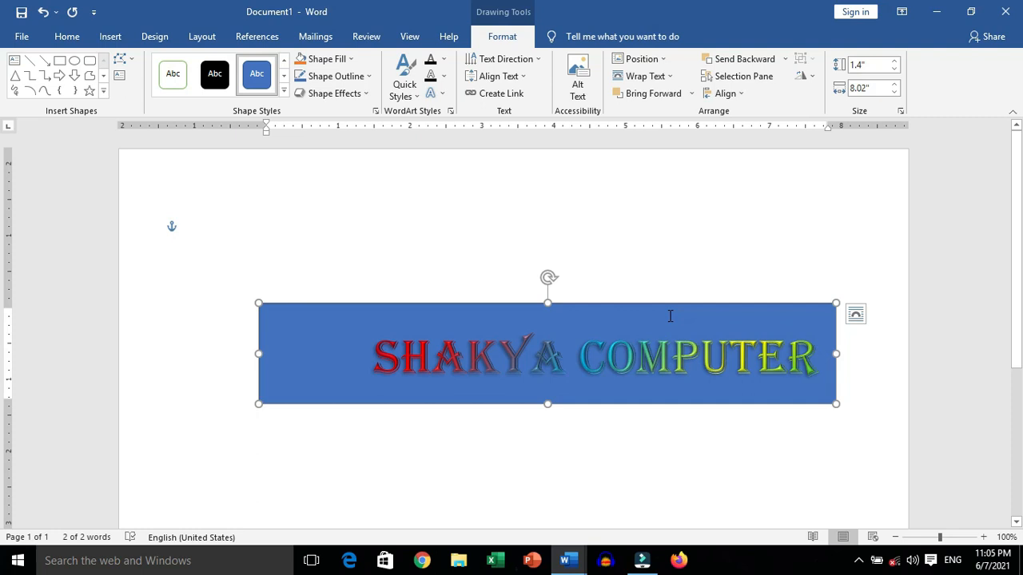
click(664, 302)
Set the transparency of the text gradient's dark blue 0% stop and red 27% stop to 50%
drag(364, 353, 794, 363)
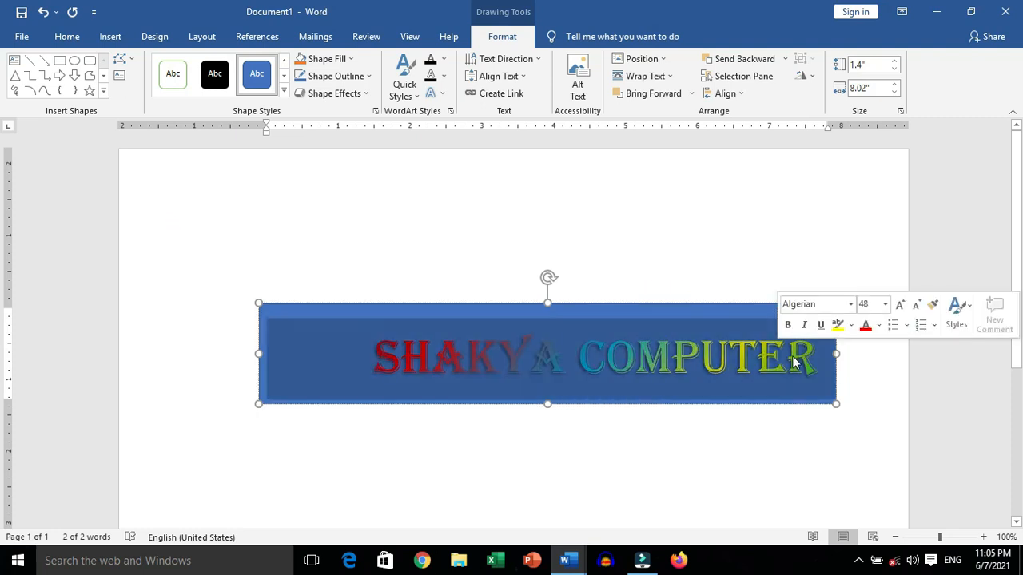
click(67, 36)
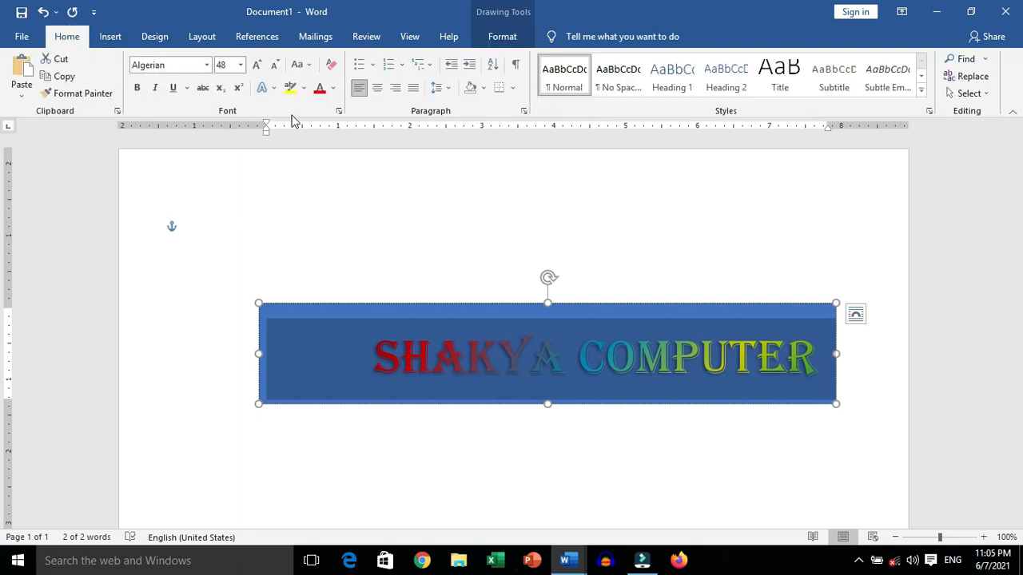
click(333, 89)
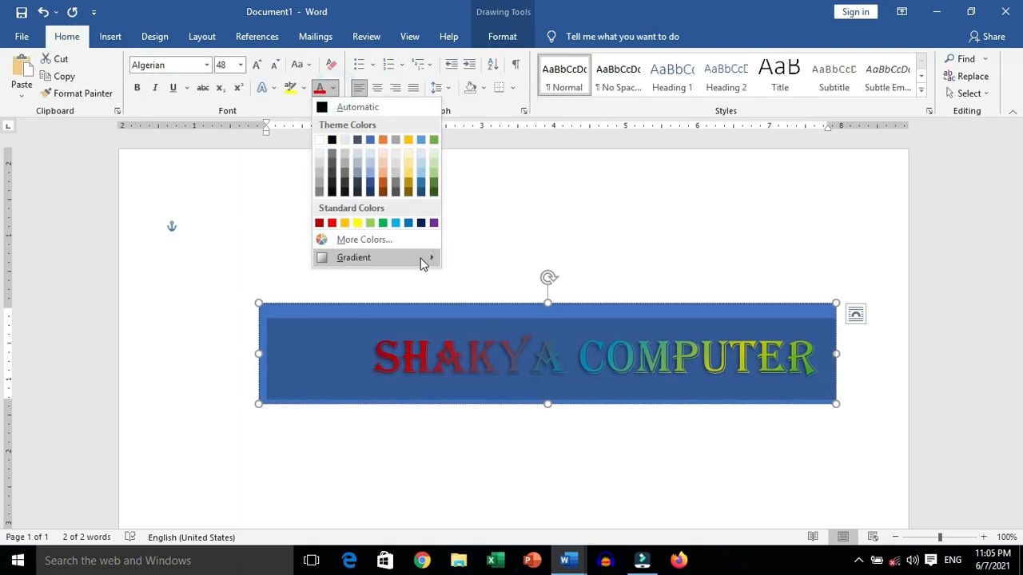
mouse_move(424, 258)
click(534, 427)
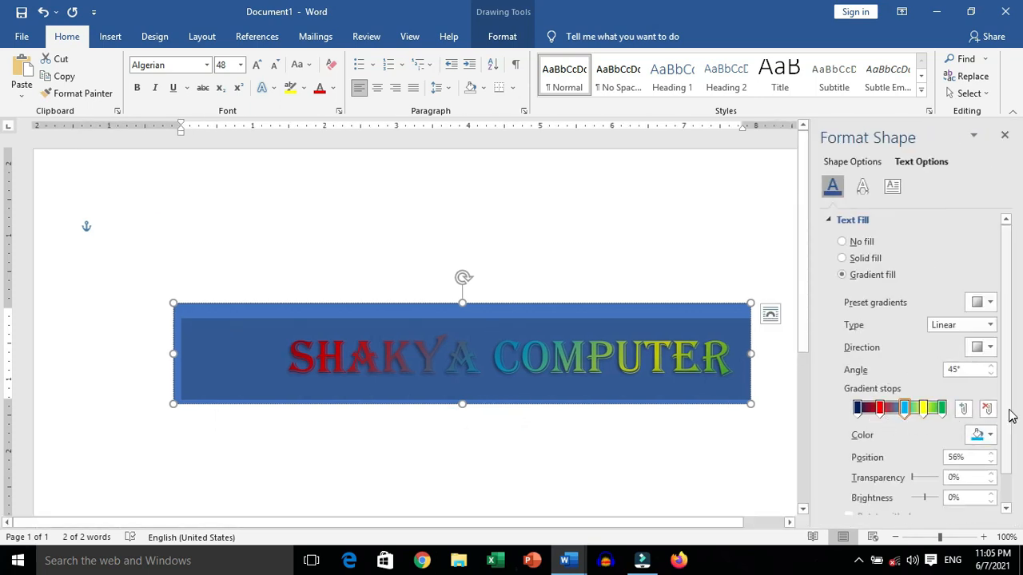
scroll(1009, 429, down, 1)
click(857, 375)
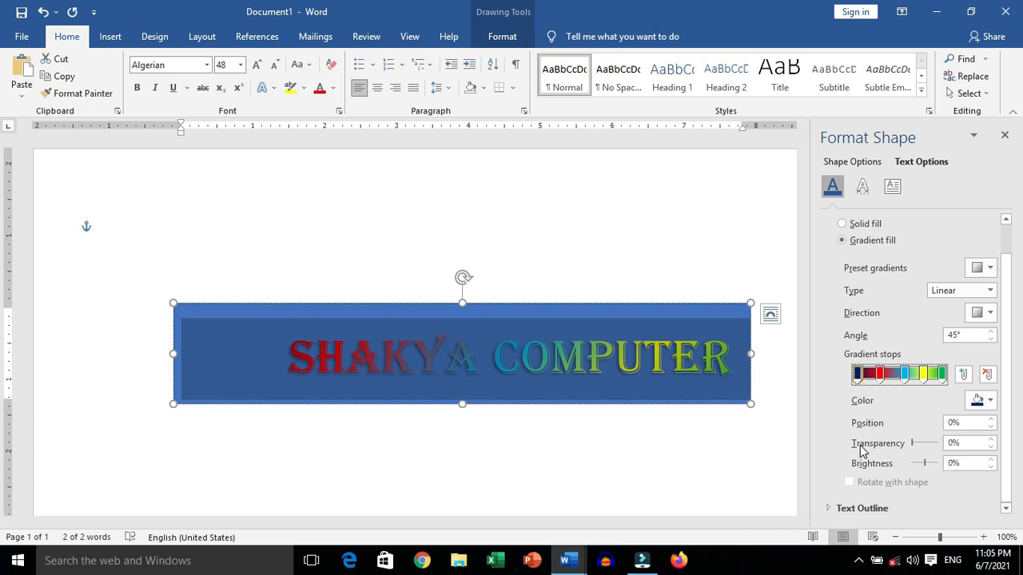
double_click(966, 442)
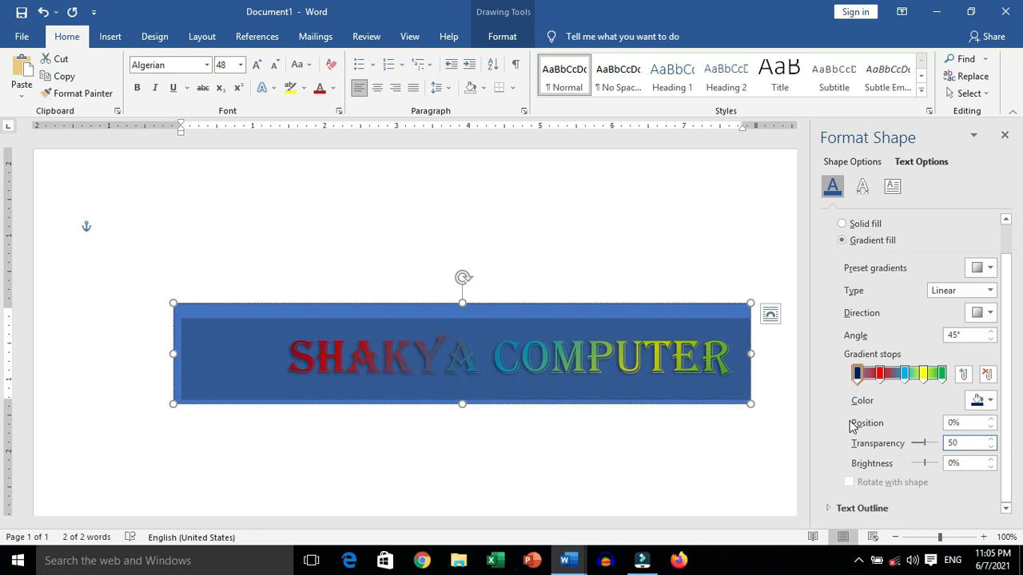
click(879, 377)
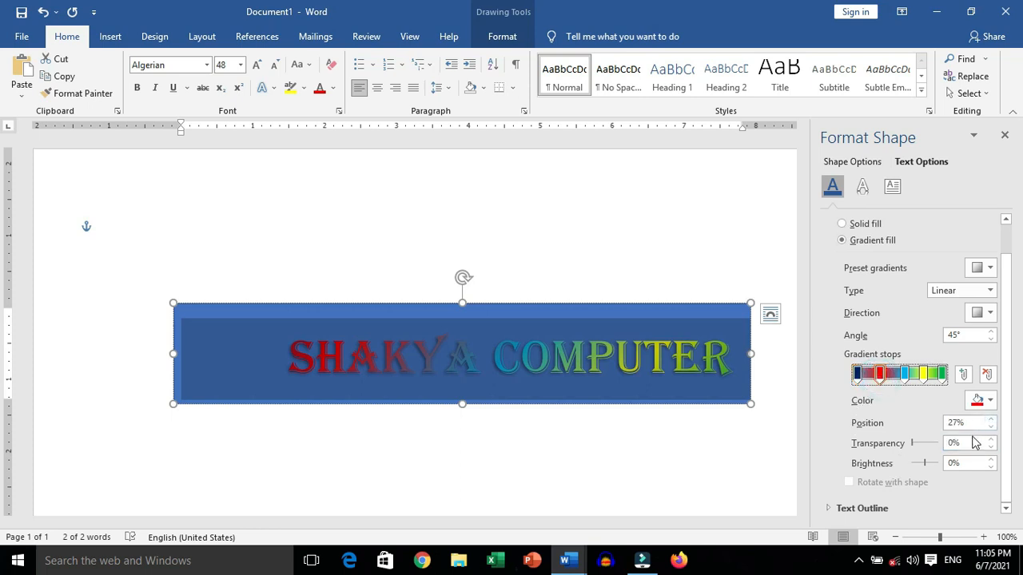
double_click(974, 440)
text(50)
Set the transparency of the text gradient's light blue, yellow and green stops to 50%
click(905, 375)
double_click(970, 443)
text(50)
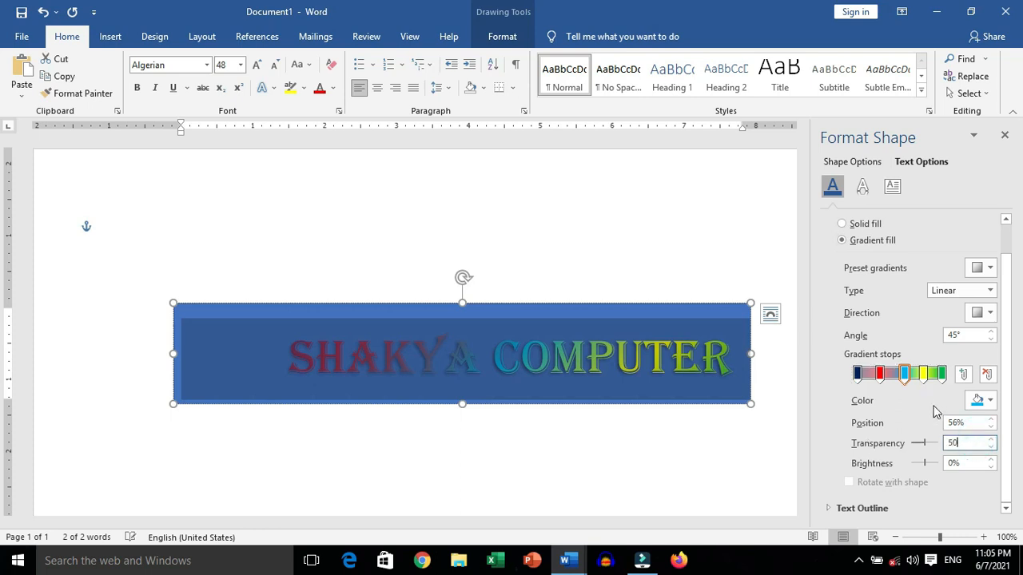
click(922, 374)
double_click(974, 441)
text(50)
click(942, 374)
double_click(971, 442)
text(50)
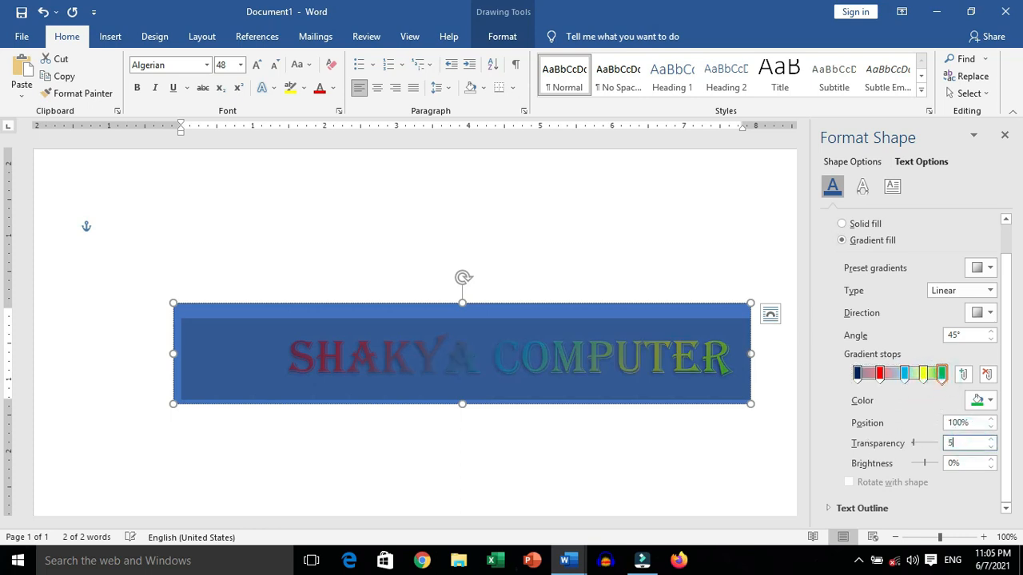
Close the text formatting pane and remove the fill from the rectangle behind the text
click(1006, 136)
click(629, 304)
double_click(630, 303)
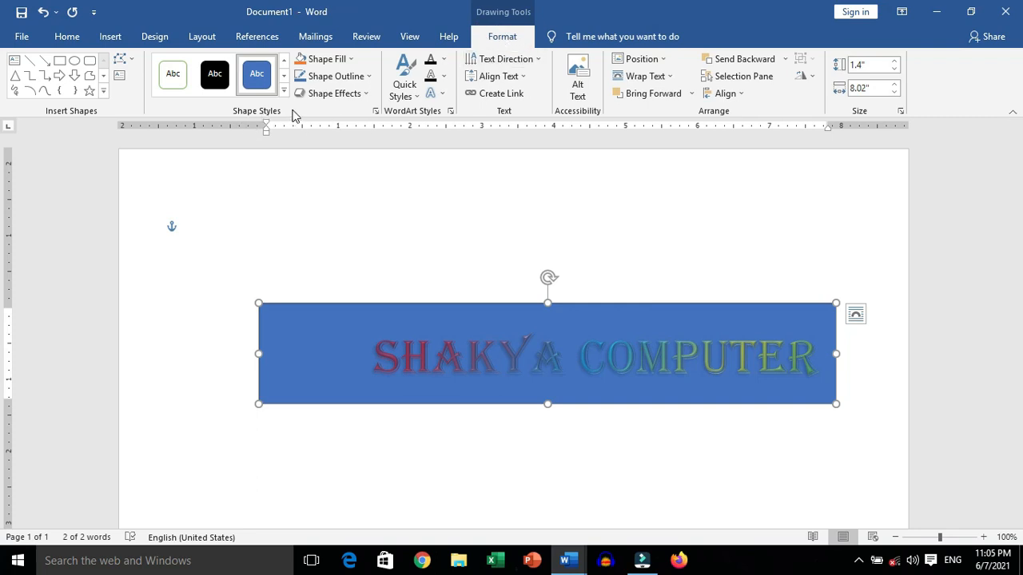
click(349, 59)
click(345, 192)
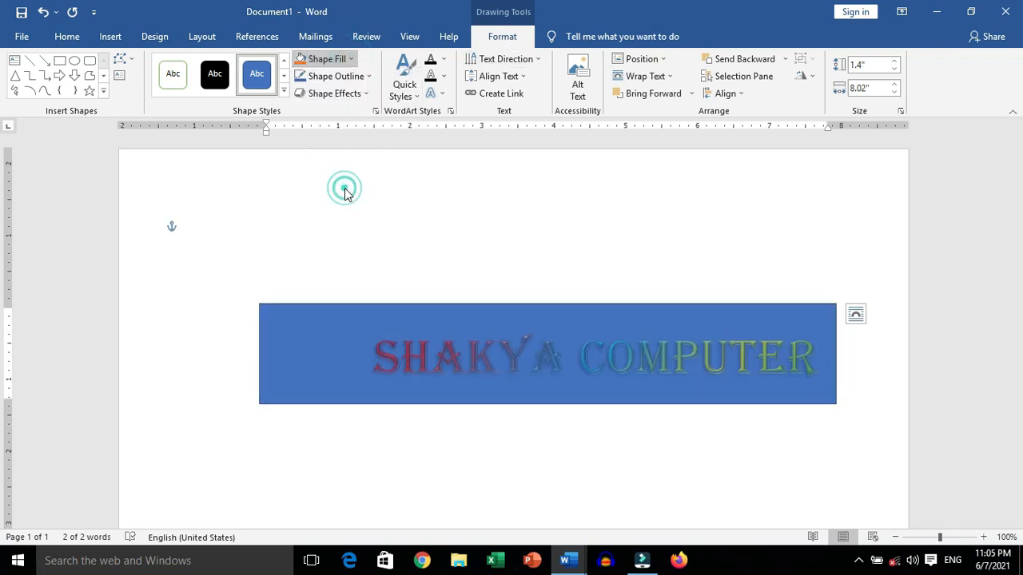
Change the rectangle outline's compound type to the thick-thin double line
click(594, 306)
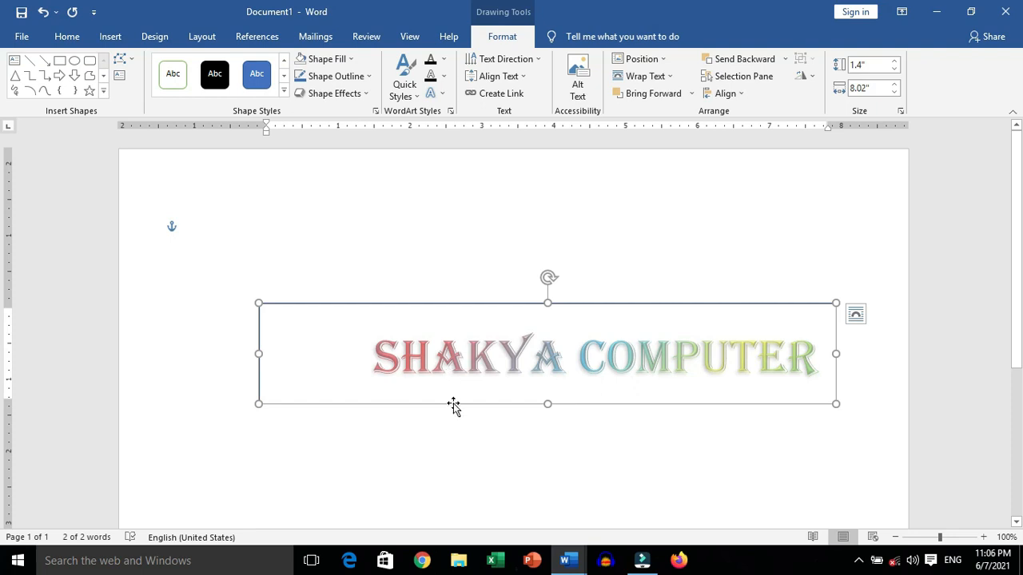
click(361, 76)
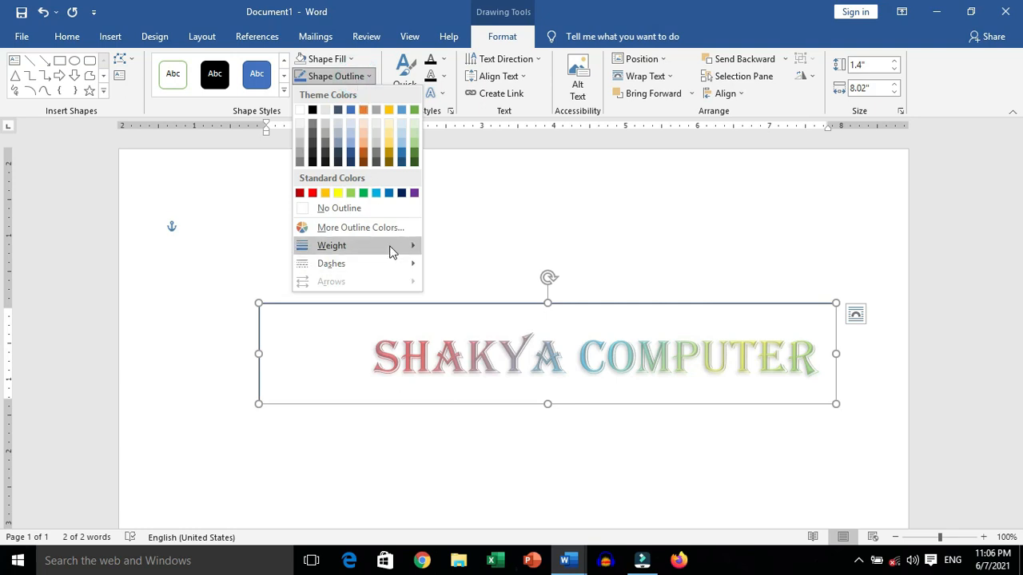
mouse_move(397, 247)
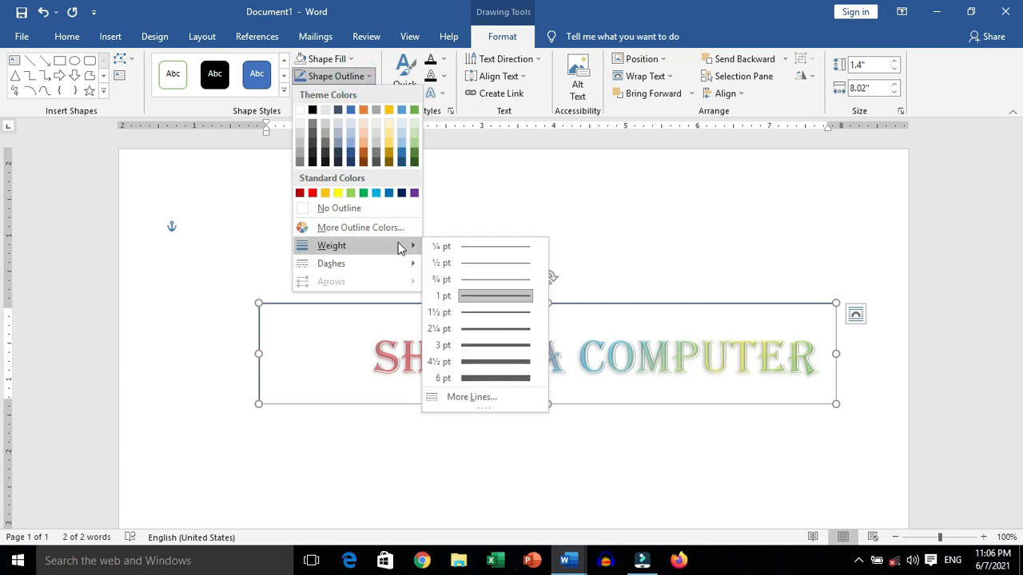
click(471, 397)
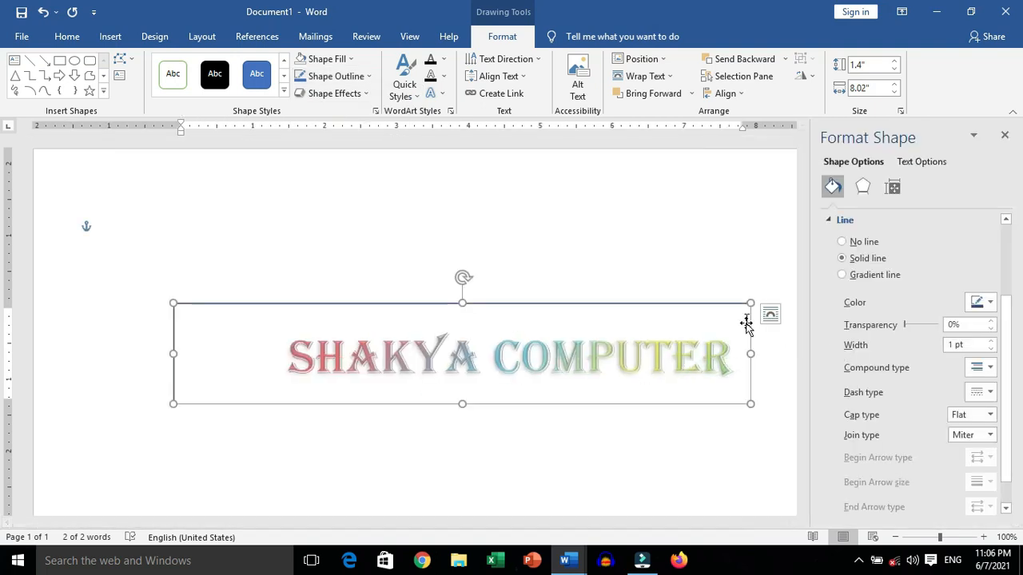
scroll(1007, 346, down, 1)
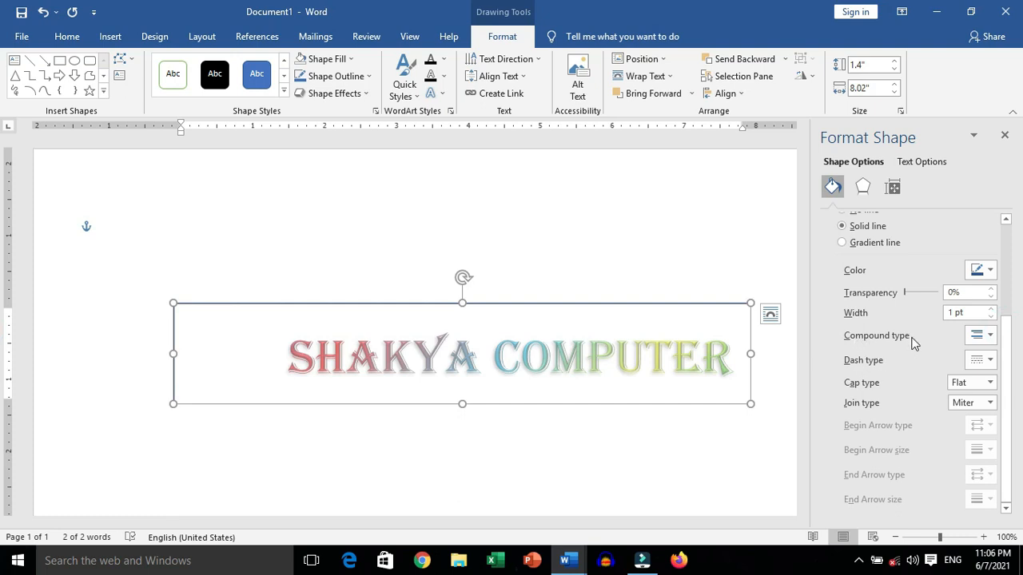
click(979, 335)
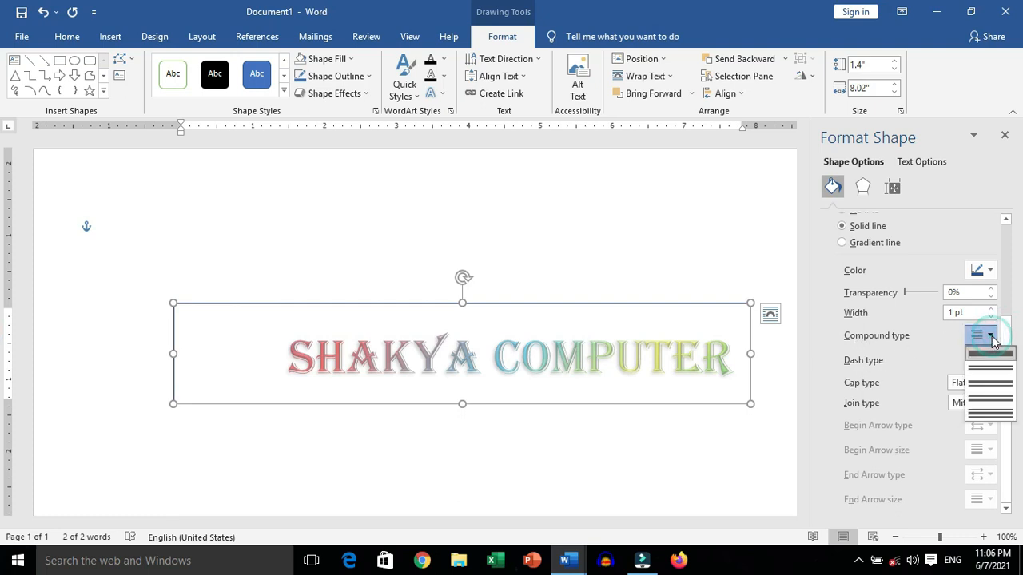
click(991, 382)
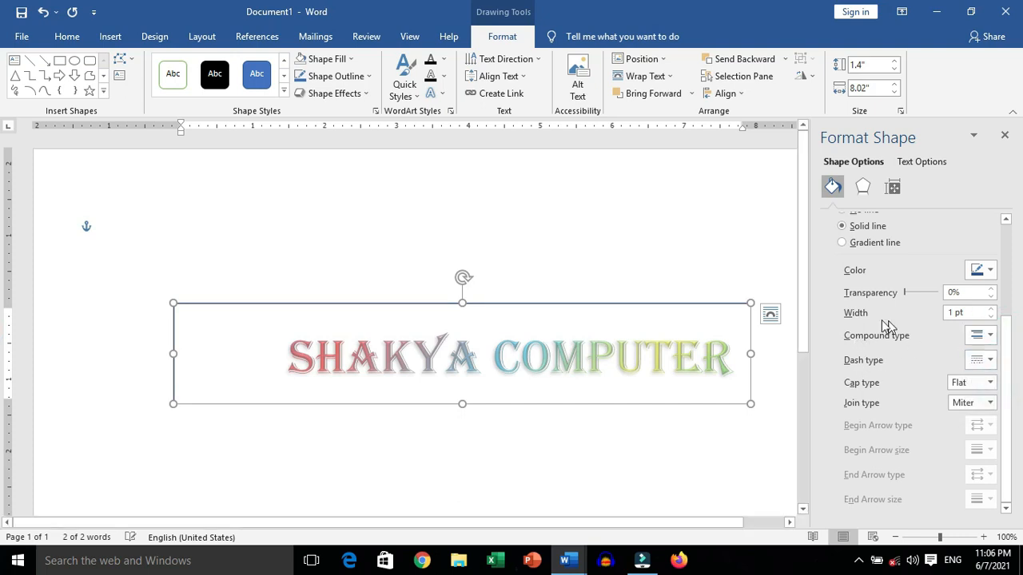
Increase the rectangle's outline width to 6.25 pt
click(992, 309)
click(993, 309)
click(992, 309)
click(993, 310)
click(993, 310)
click(992, 309)
click(992, 309)
double_click(992, 310)
triple_click(992, 310)
double_click(992, 310)
triple_click(992, 310)
click(992, 310)
click(992, 310)
click(992, 310)
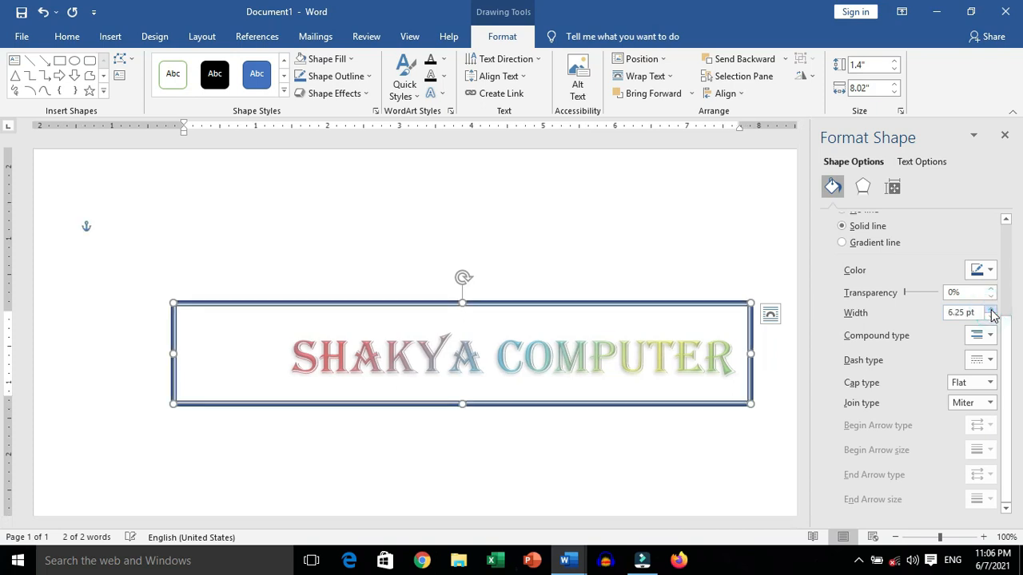
Change the rectangle's outline to a gradient line, move its second stop to 36% and color that stop red
drag(1007, 347, 1006, 297)
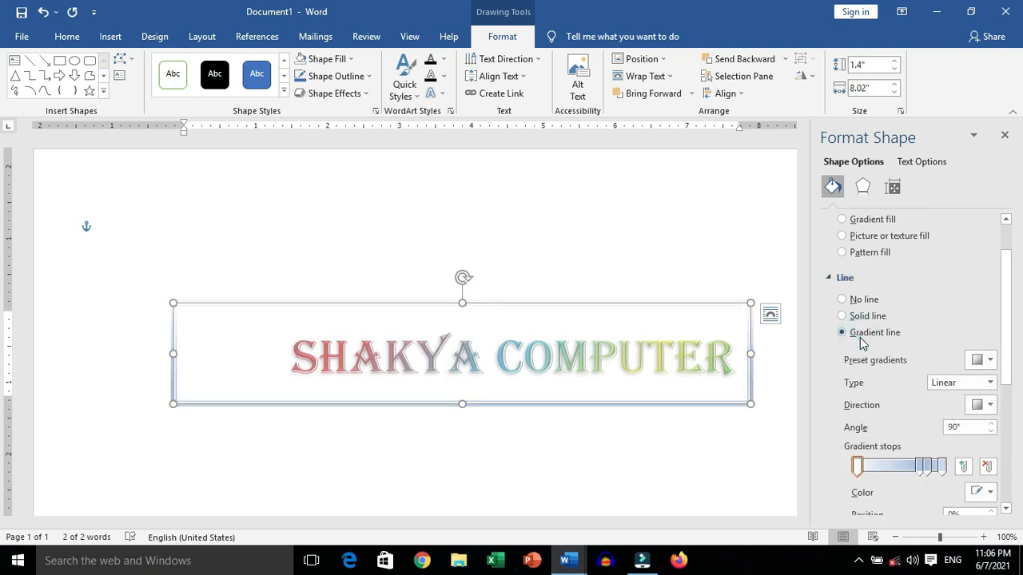
drag(927, 472, 889, 472)
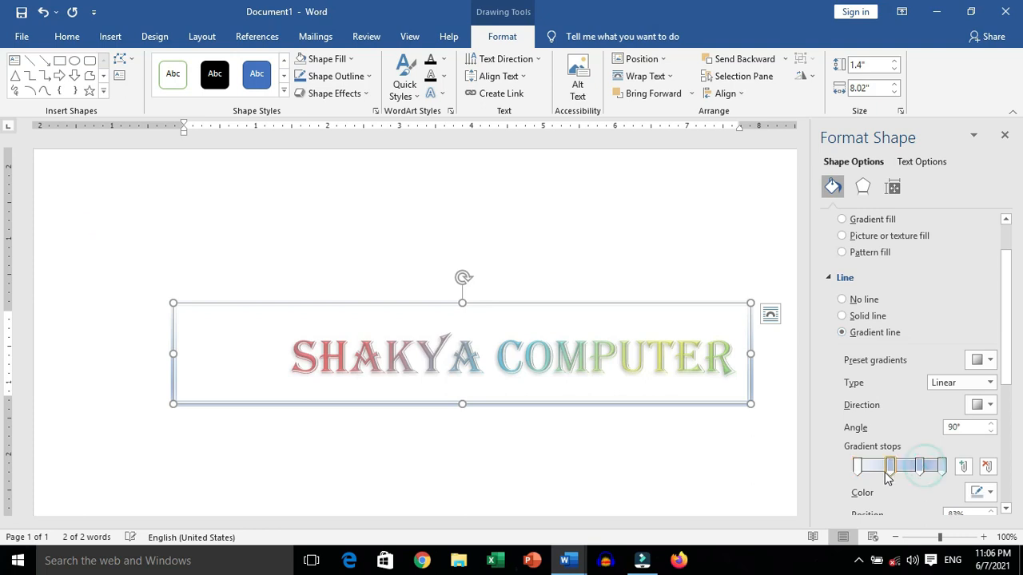
click(980, 493)
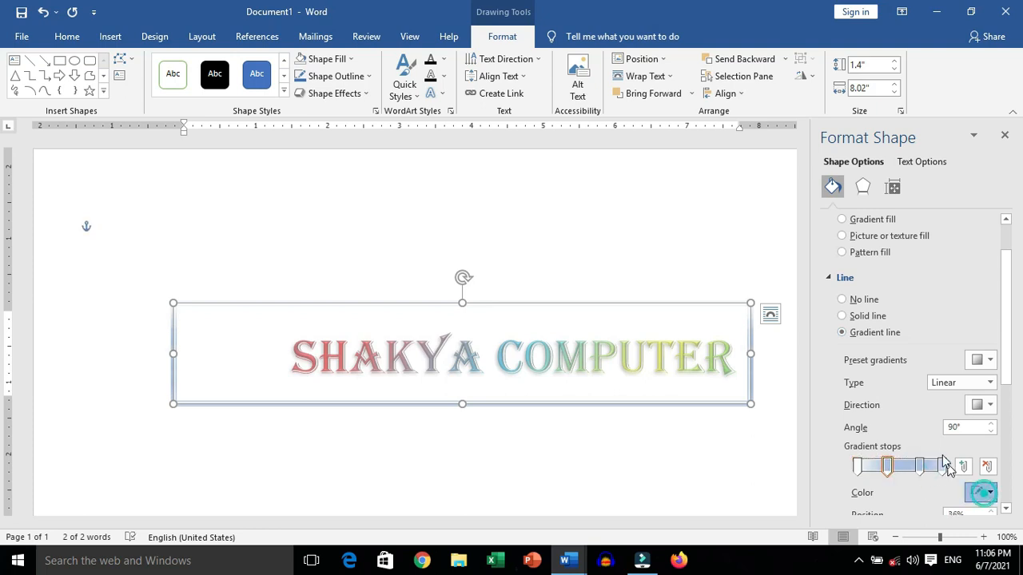
click(910, 461)
Color the other outline gradient stops: yellow for the third, dark blue for the last and green for the first
click(919, 466)
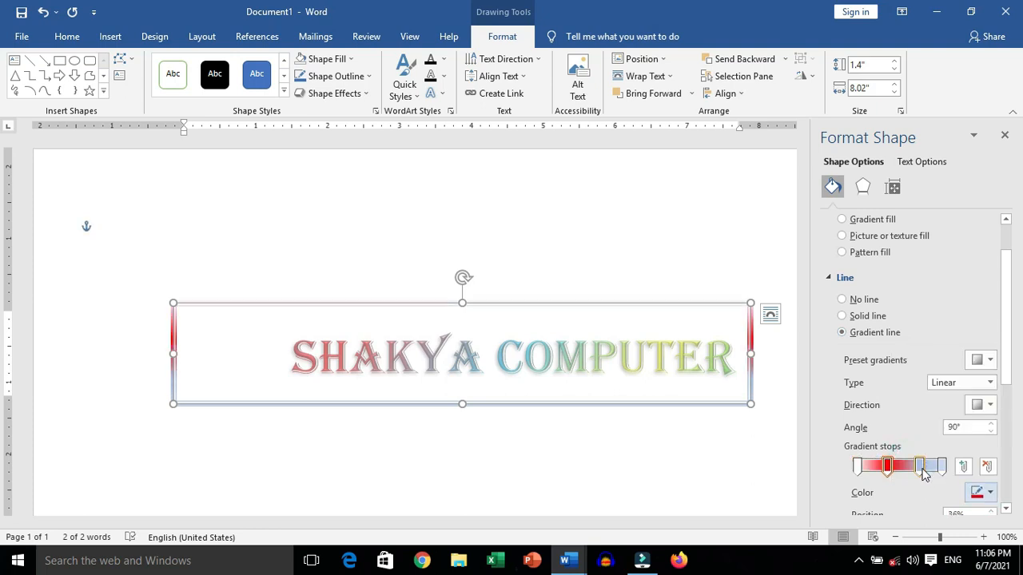
click(980, 489)
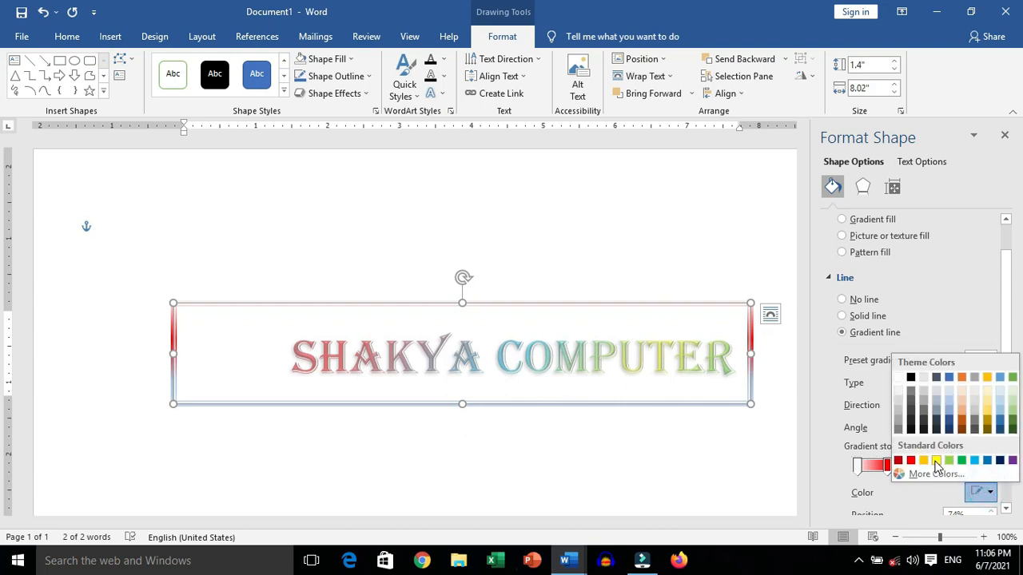
click(936, 461)
click(954, 472)
click(981, 489)
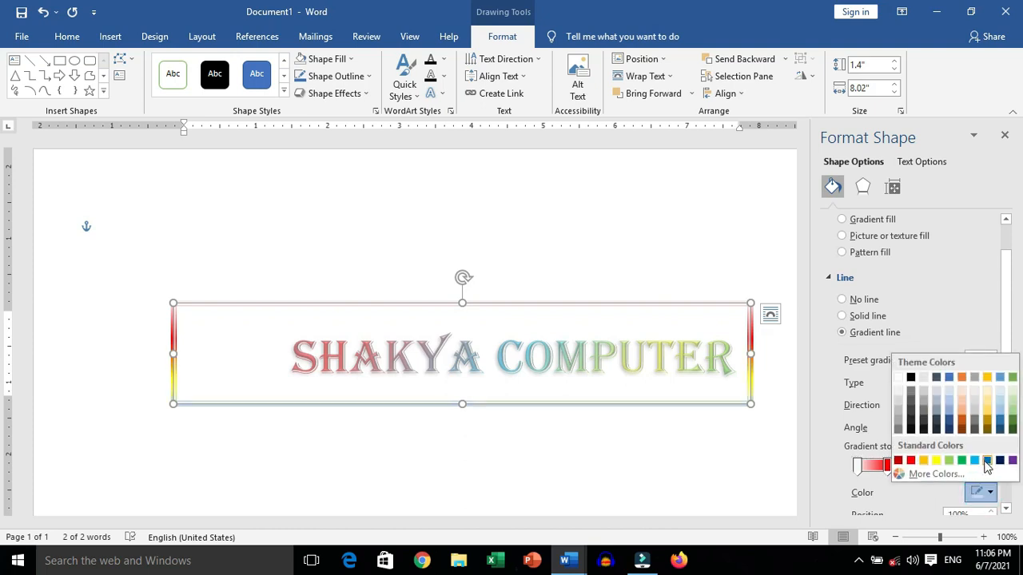
click(998, 462)
click(857, 467)
click(981, 493)
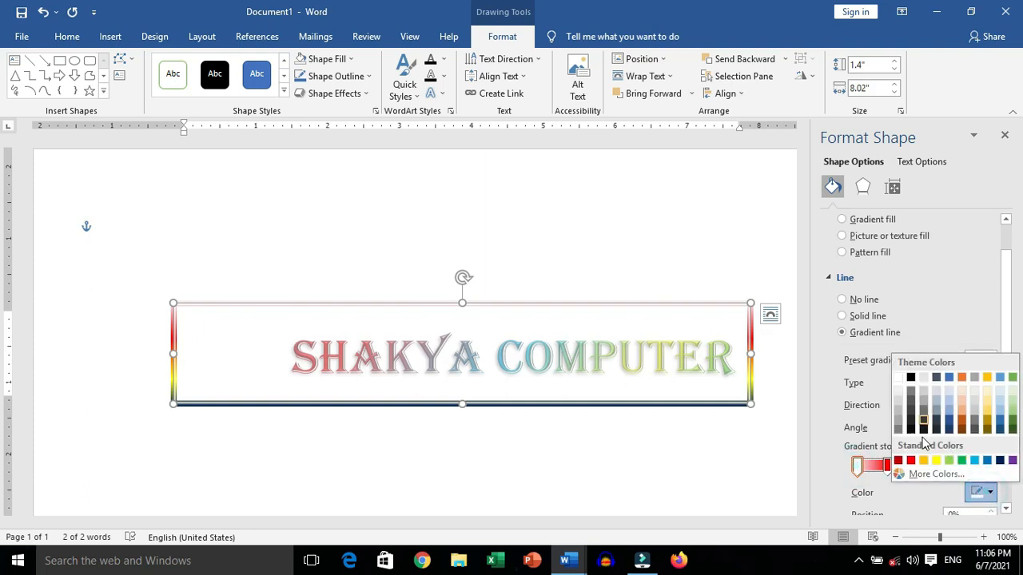
click(961, 461)
Set the transparency of the outline gradient's green and red stops to 50%
scroll(933, 422, down, 2)
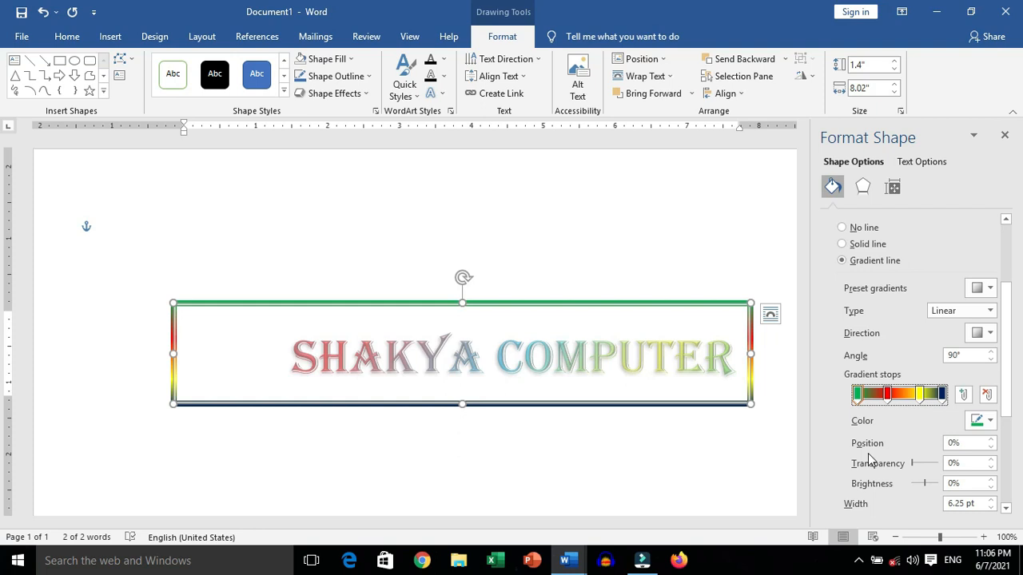
click(974, 465)
text(50)
click(887, 393)
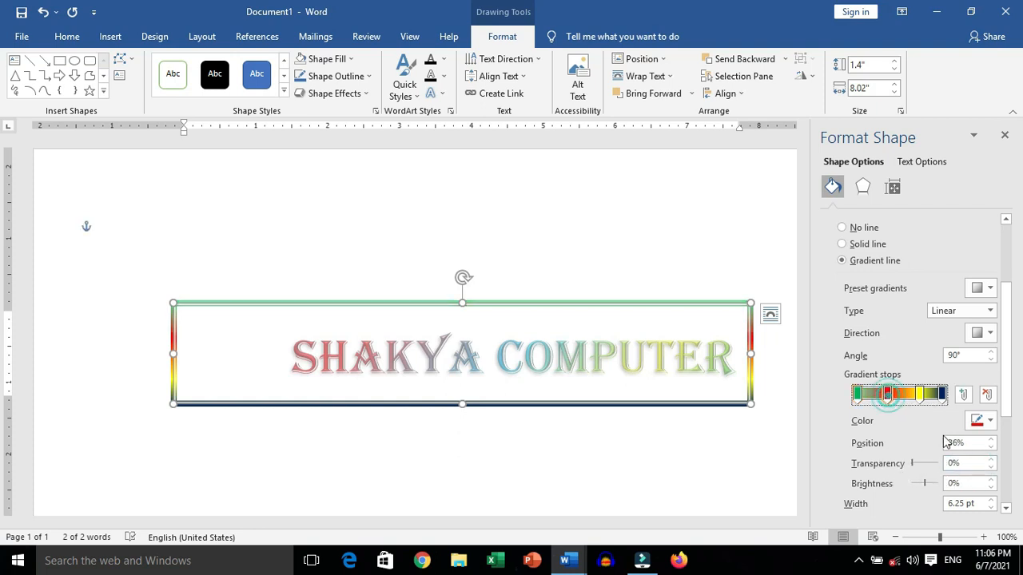
click(968, 463)
text(50)
Set the transparency of the outline gradient's yellow and dark blue stops to 50%
click(920, 398)
click(970, 461)
text(0)
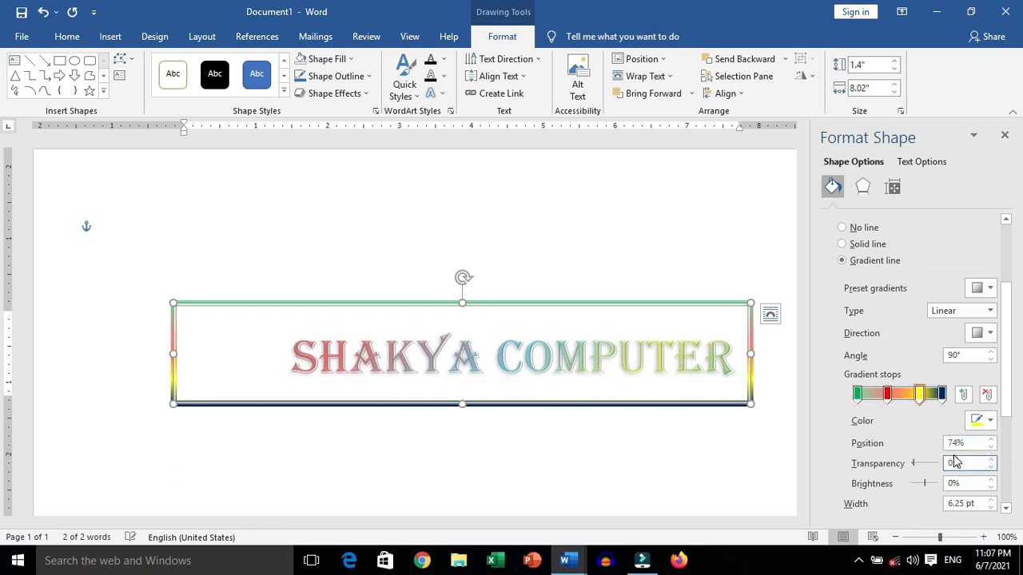
text(0)
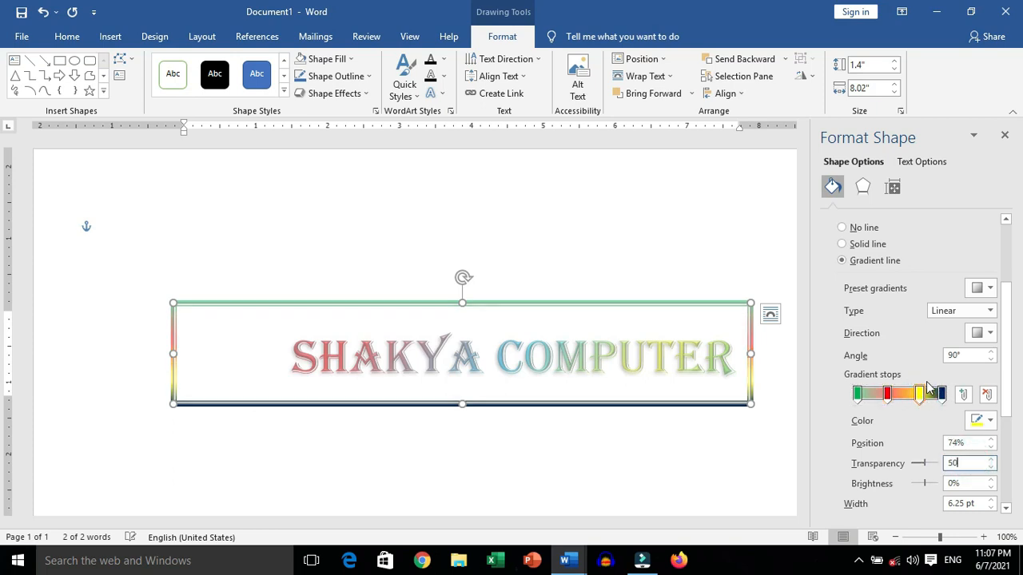
click(941, 394)
click(969, 464)
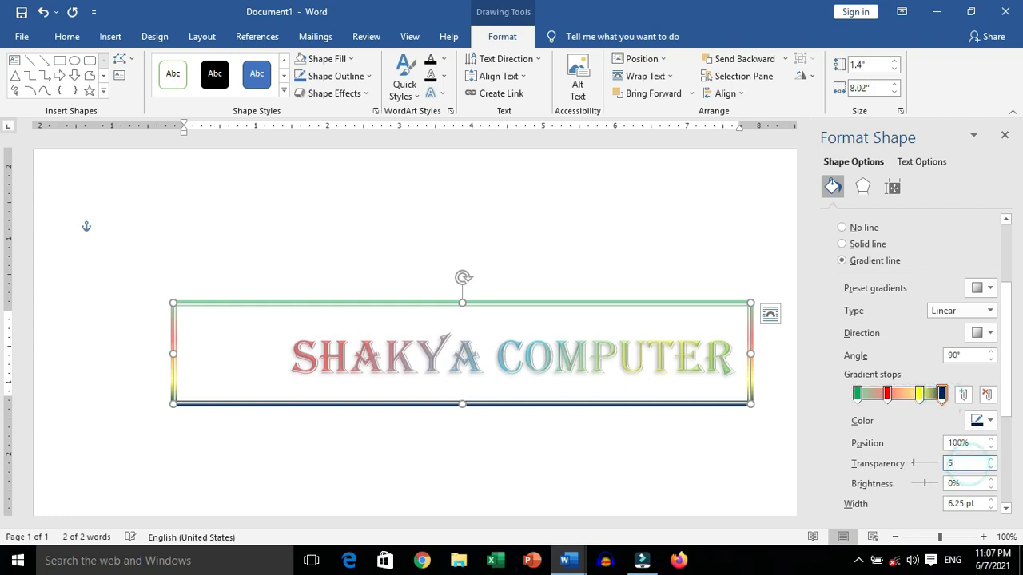
text(50)
Close the shape formatting pane, then move the text rectangle down the page and rotate it counterclockwise to an upward diagonal slant
click(1004, 136)
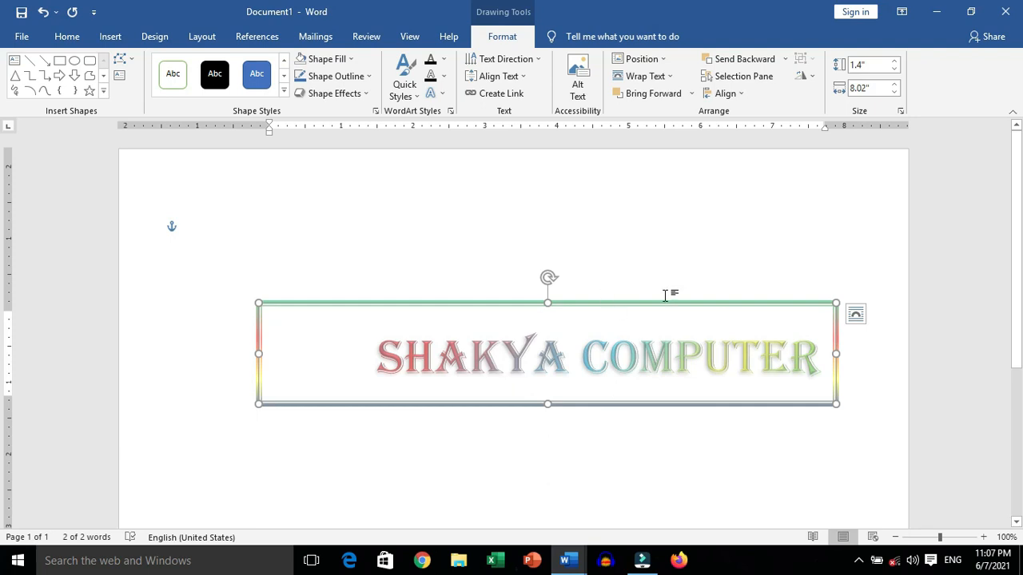
drag(622, 407, 614, 468)
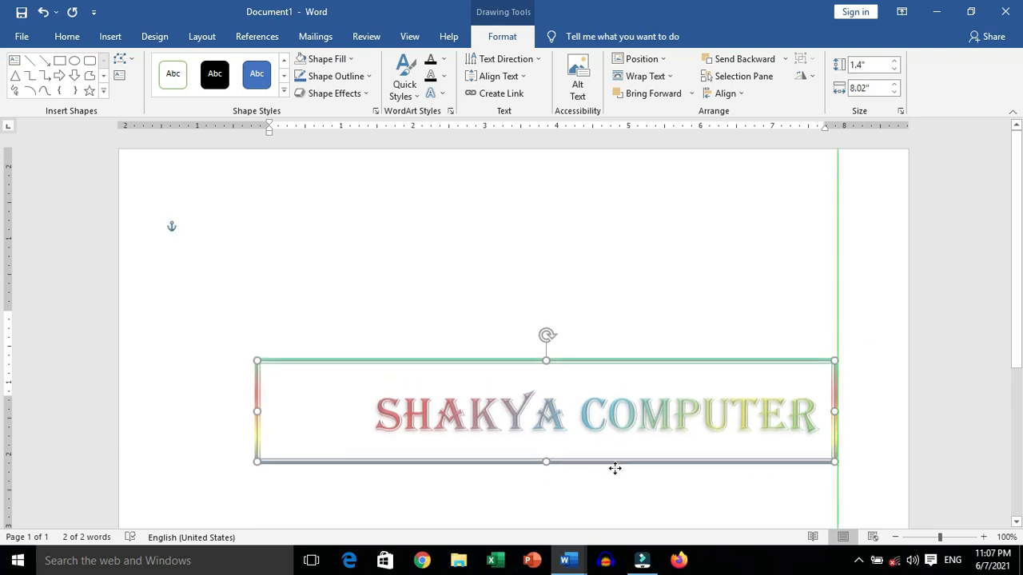
drag(548, 343, 509, 352)
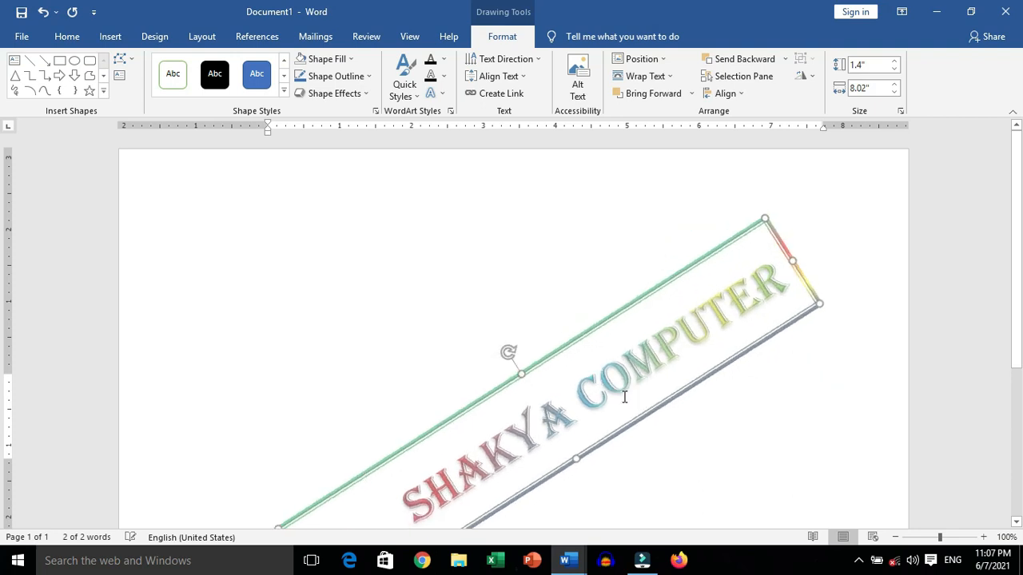
drag(640, 421, 641, 471)
scroll(376, 319, down, 3)
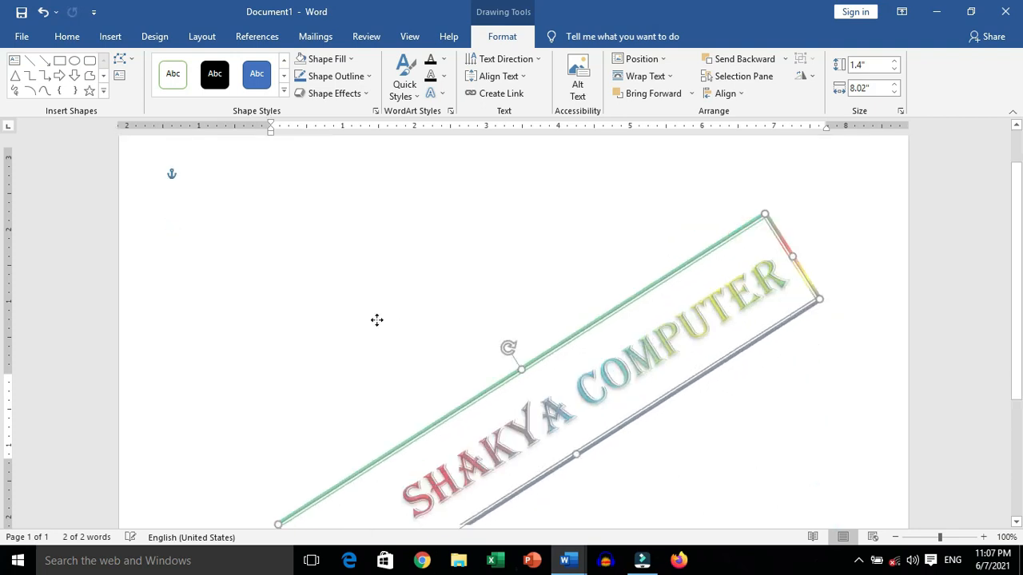
click(289, 285)
scroll(336, 272, up, 3)
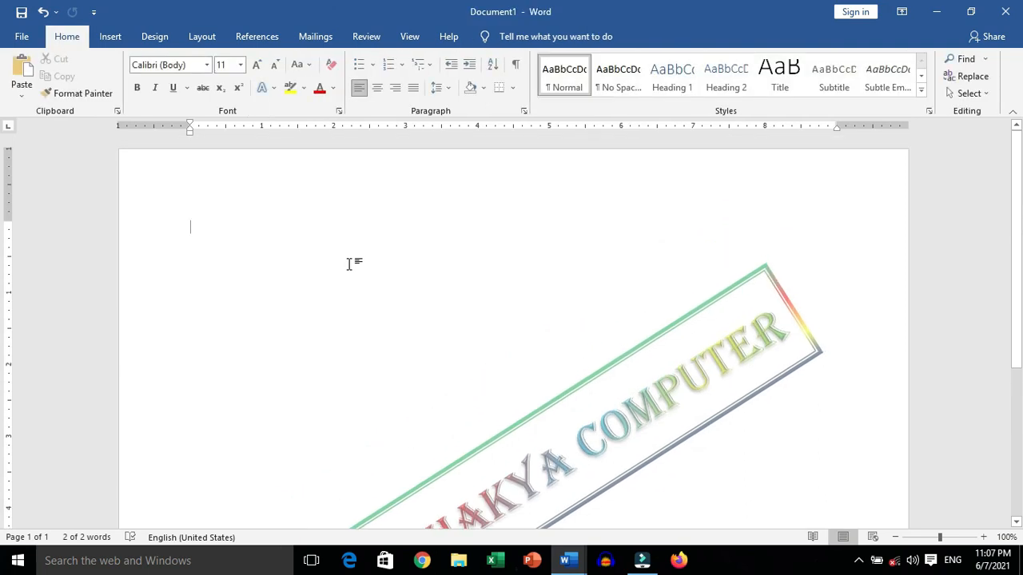
Insert the semi-transparent portrait picture from the Desktop folder of this device
click(104, 39)
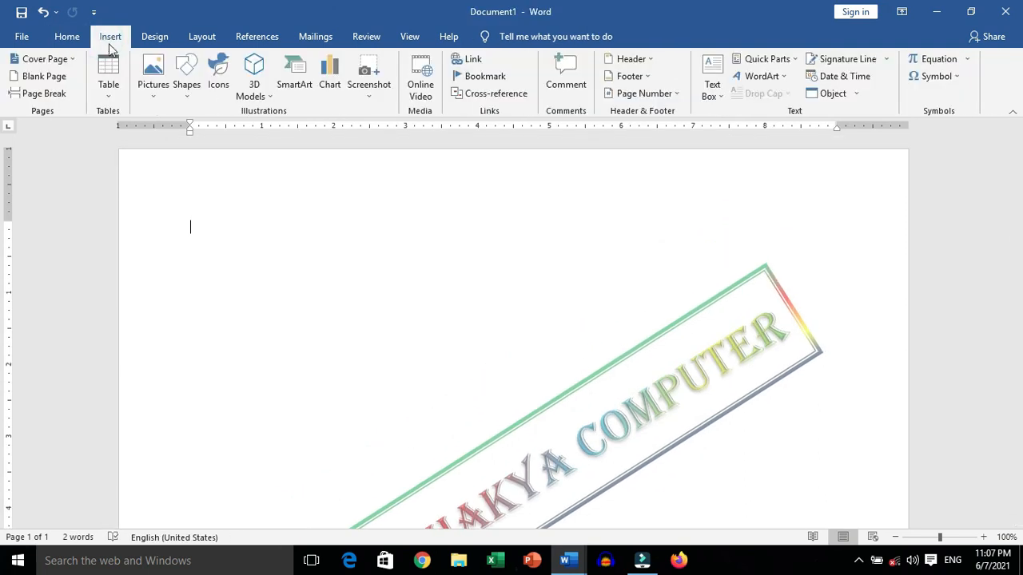
click(159, 86)
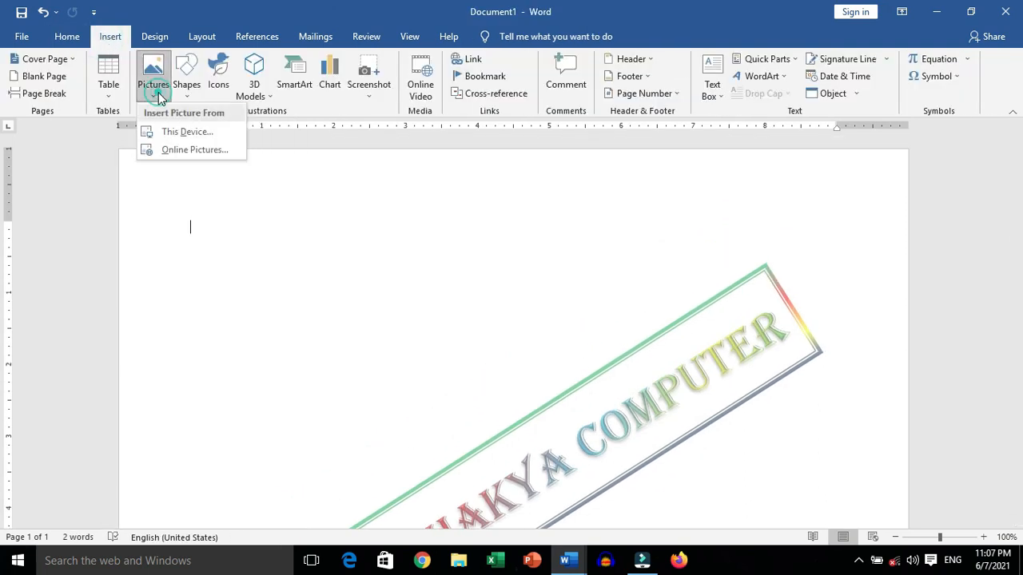
click(177, 132)
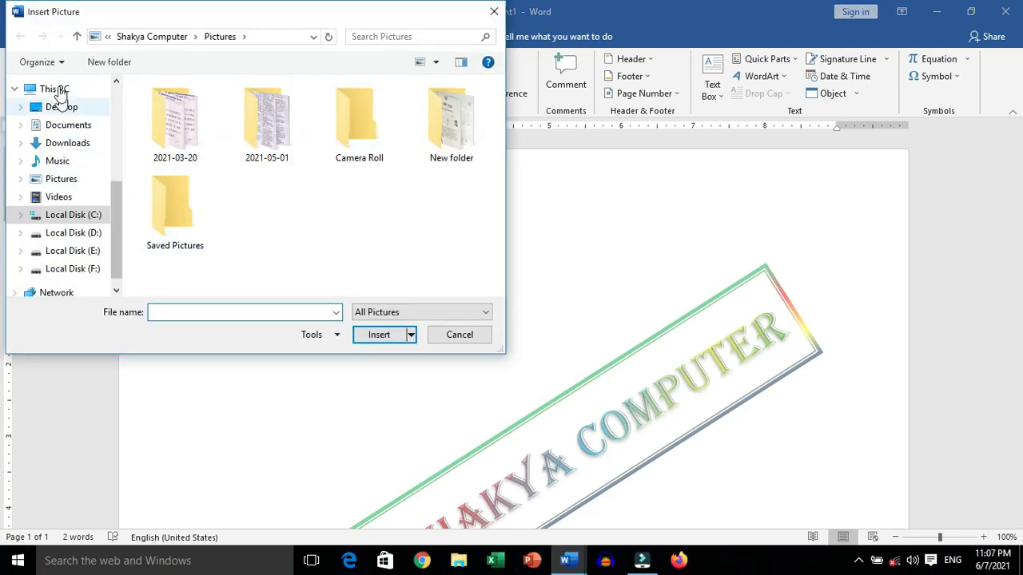
drag(117, 208, 120, 160)
click(80, 192)
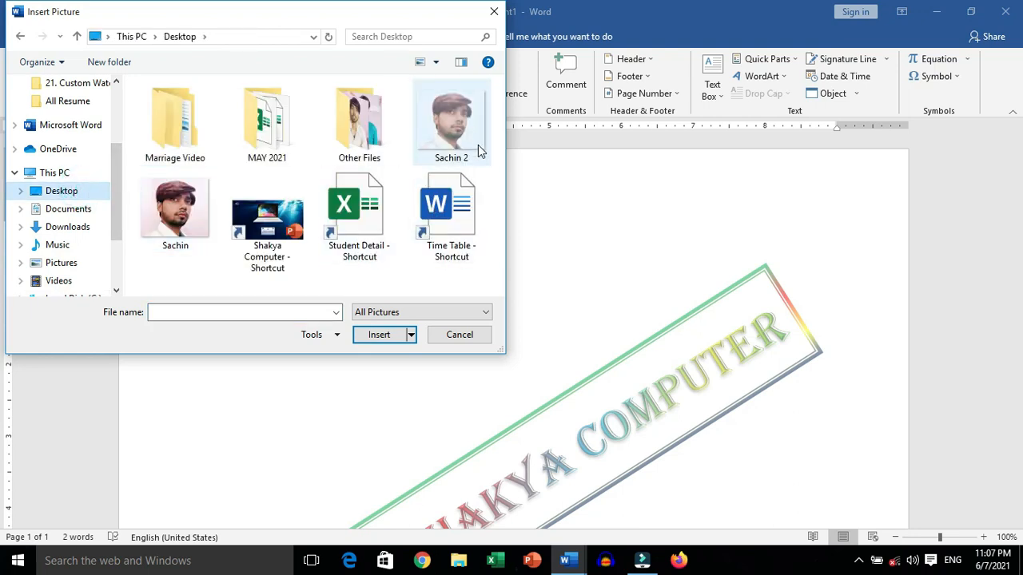
click(478, 145)
click(396, 336)
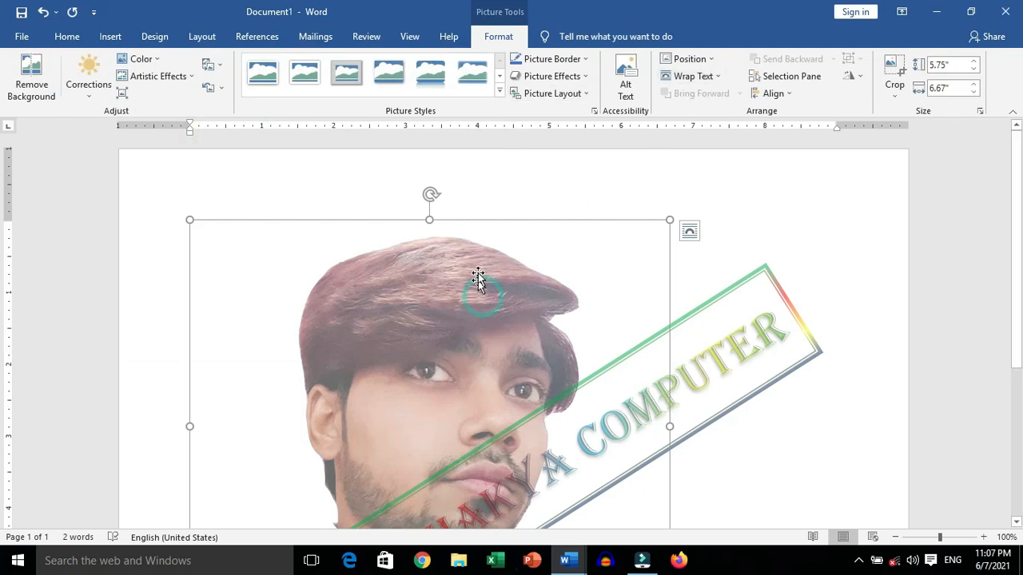
Set the portrait's text wrapping to In Front of Text and shrink it to about 2.44" high by 2.82" wide
click(704, 77)
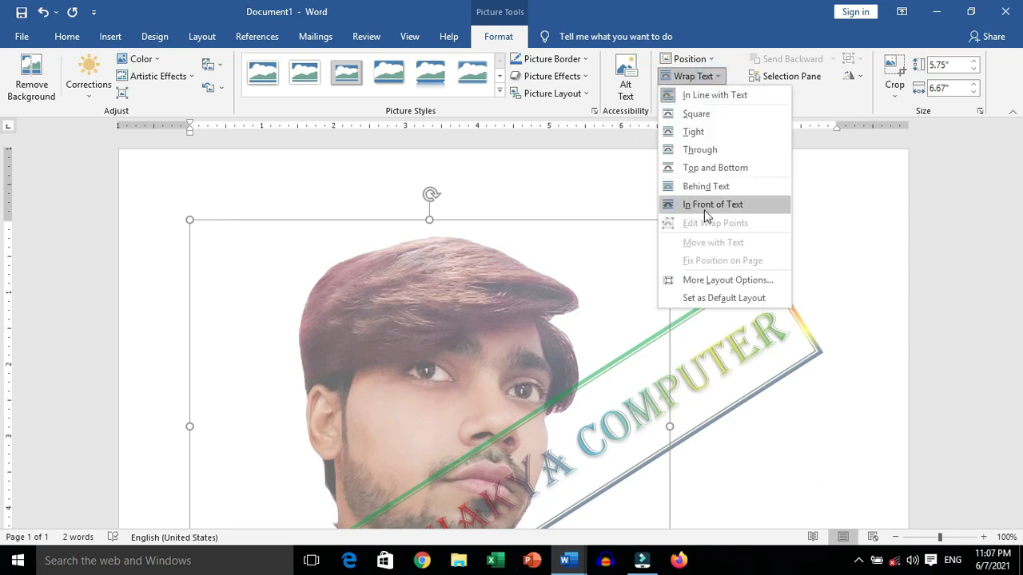
click(699, 205)
drag(648, 251, 372, 478)
scroll(539, 344, down, 5)
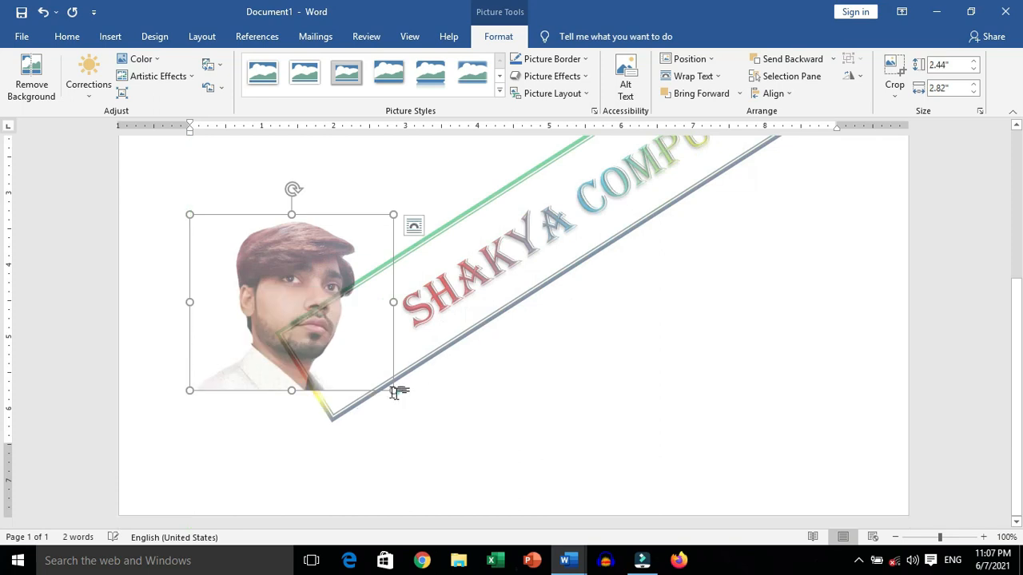
Shrink the portrait further so it fits within the height of the text rectangle
click(396, 393)
scroll(302, 367, down, 4)
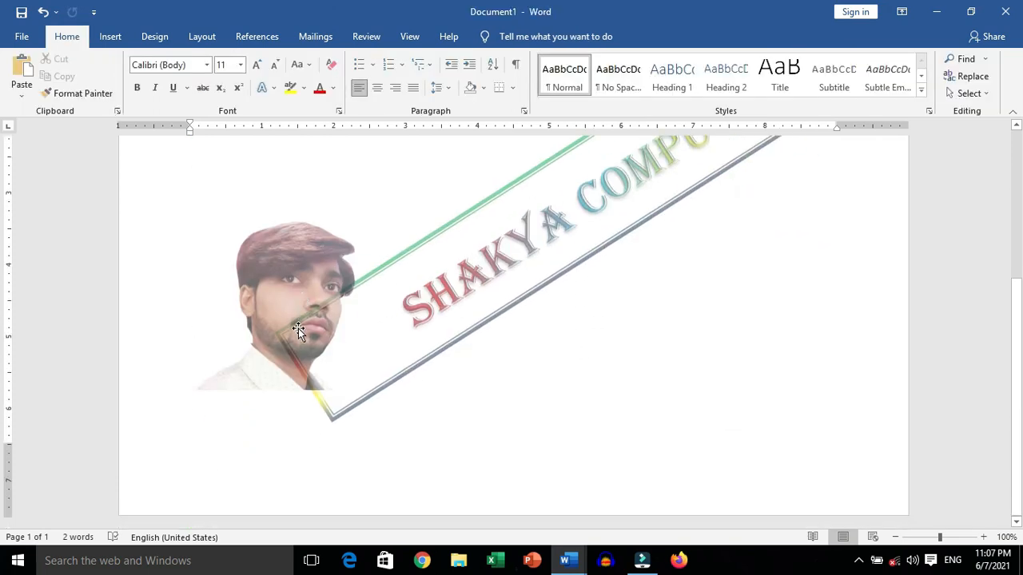
click(368, 379)
drag(392, 389, 320, 327)
Rotate the portrait to match the rectangle's slant and fit it into the empty lower end, before the word SHAKYA
drag(258, 194, 208, 206)
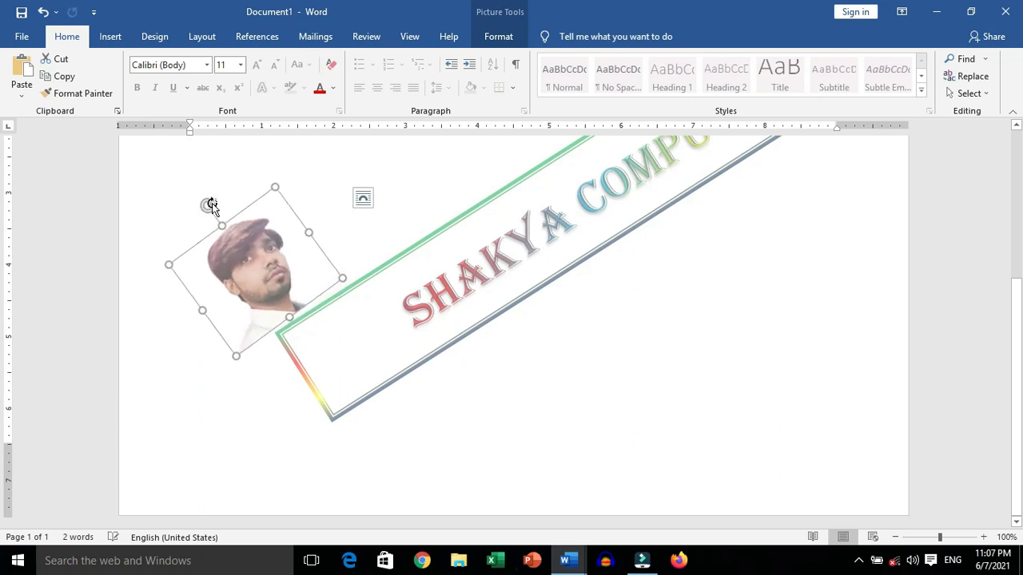
drag(268, 272, 357, 340)
drag(367, 255, 375, 285)
drag(357, 353, 366, 345)
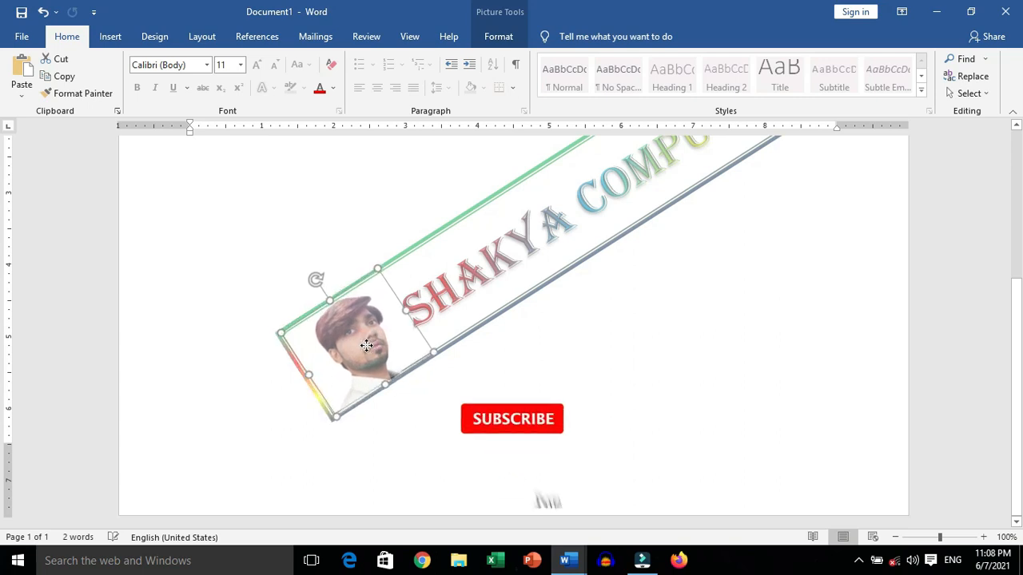
click(356, 342)
click(600, 369)
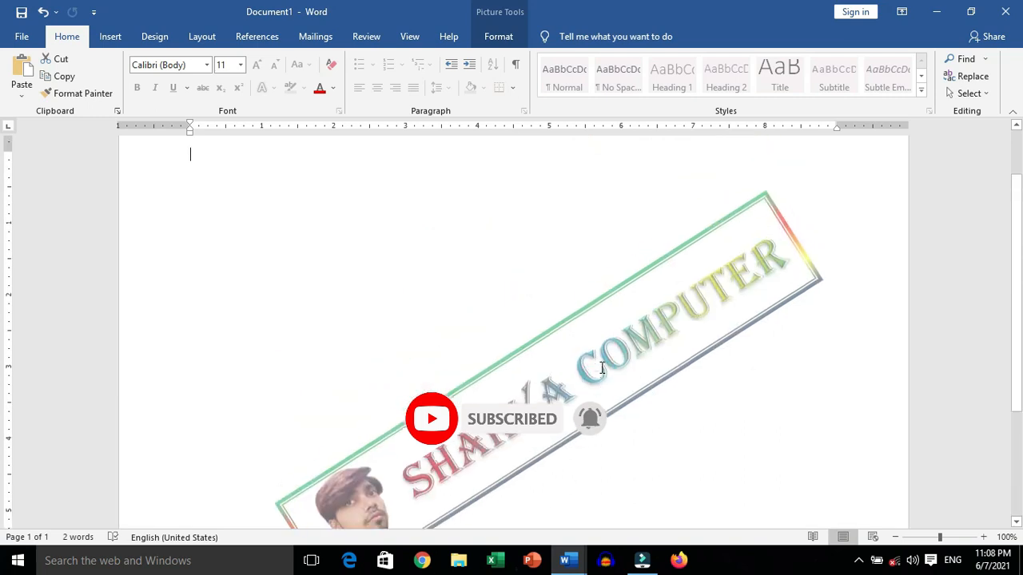
scroll(598, 374, down, 1)
scroll(498, 367, up, 5)
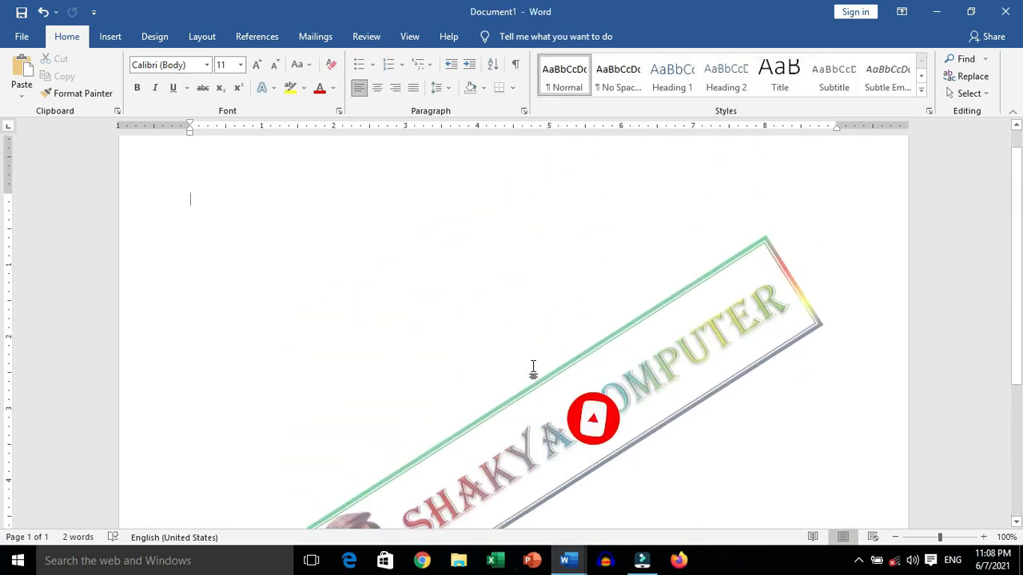
scroll(541, 372, down, 3)
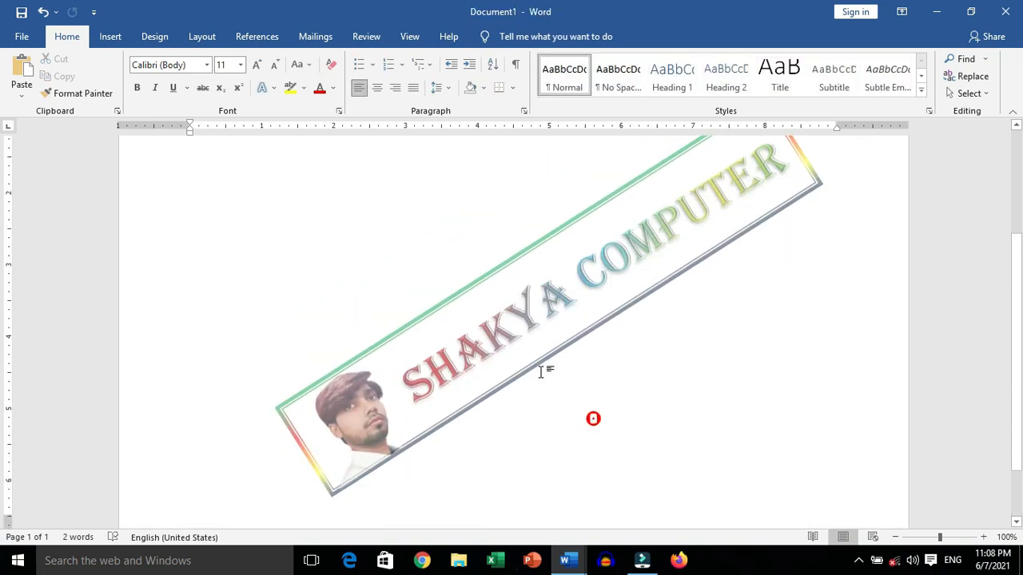
click(356, 396)
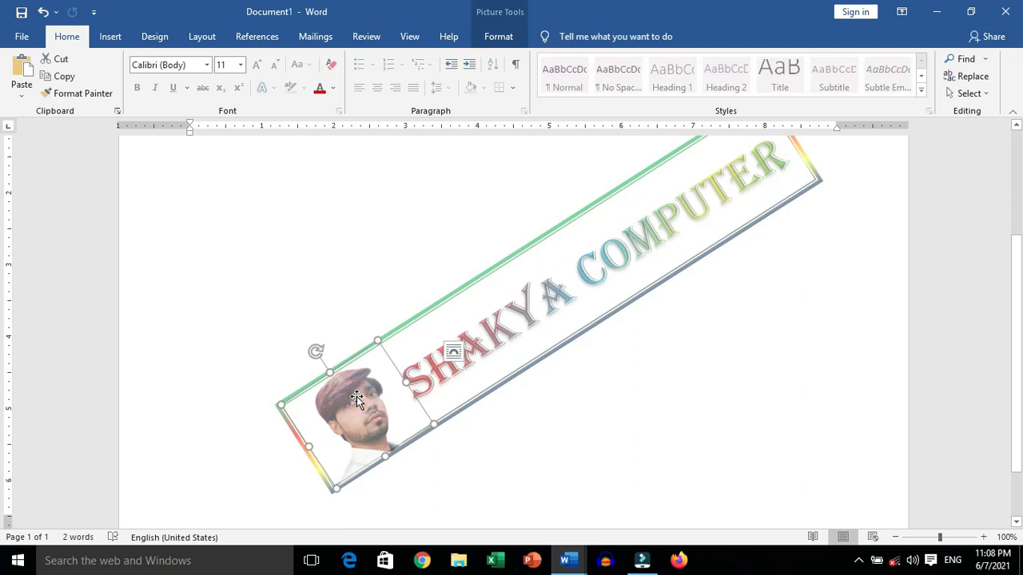
click(471, 294)
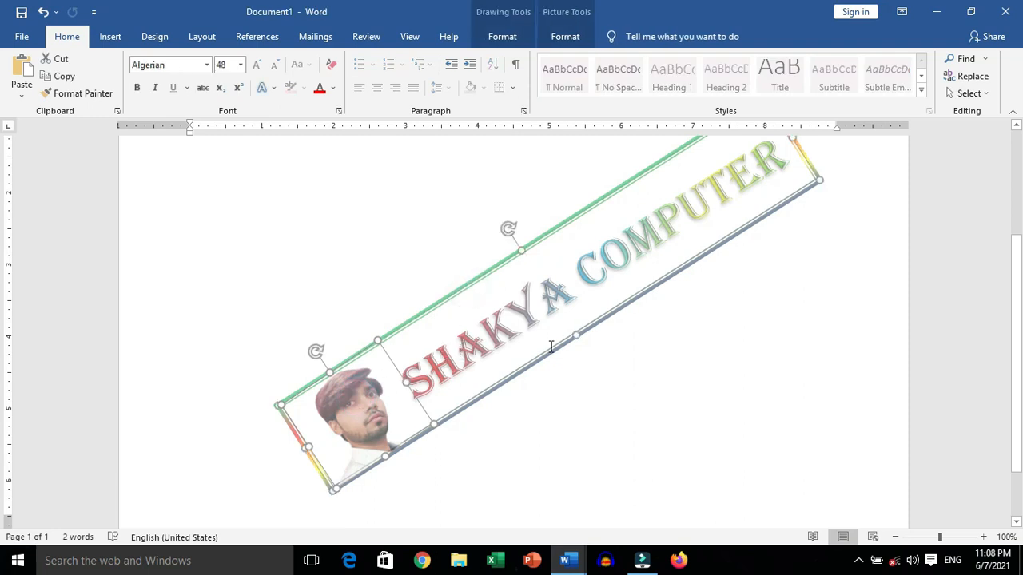
scroll(593, 336, up, 1)
click(571, 279)
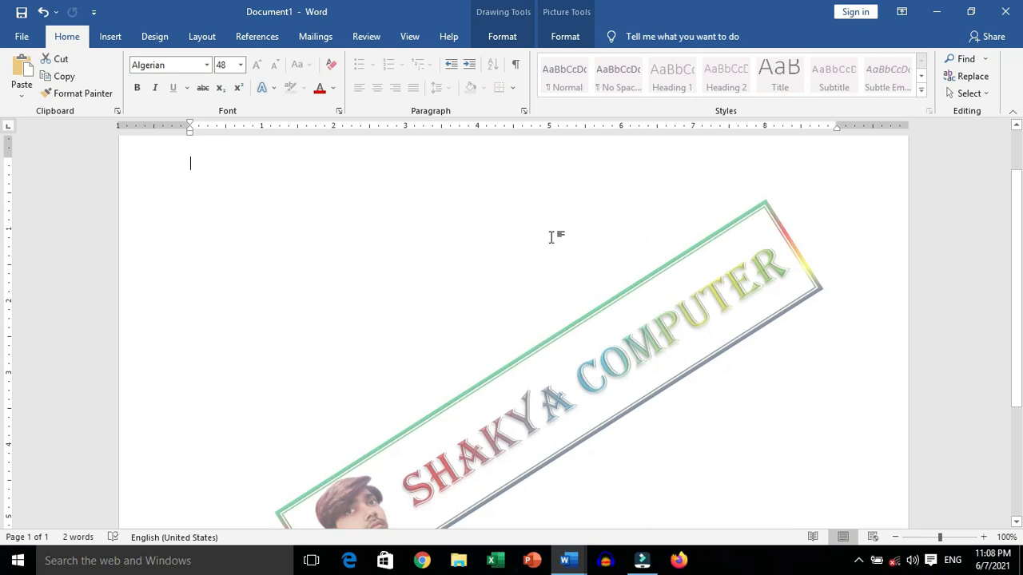
Select the portrait together with the text rectangle and move both to the middle of the page
scroll(410, 445, down, 2)
click(354, 462)
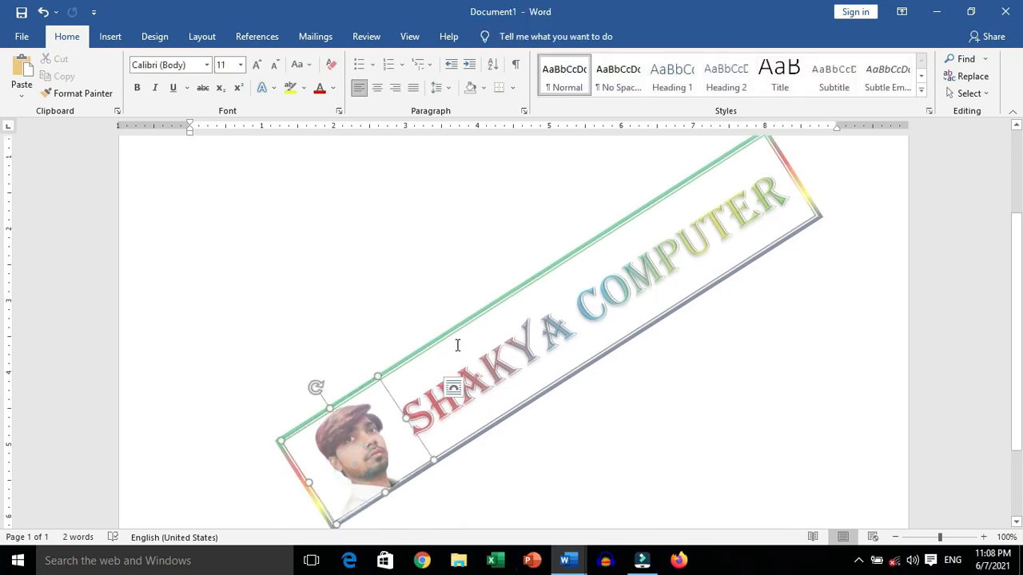
shift+click(446, 337)
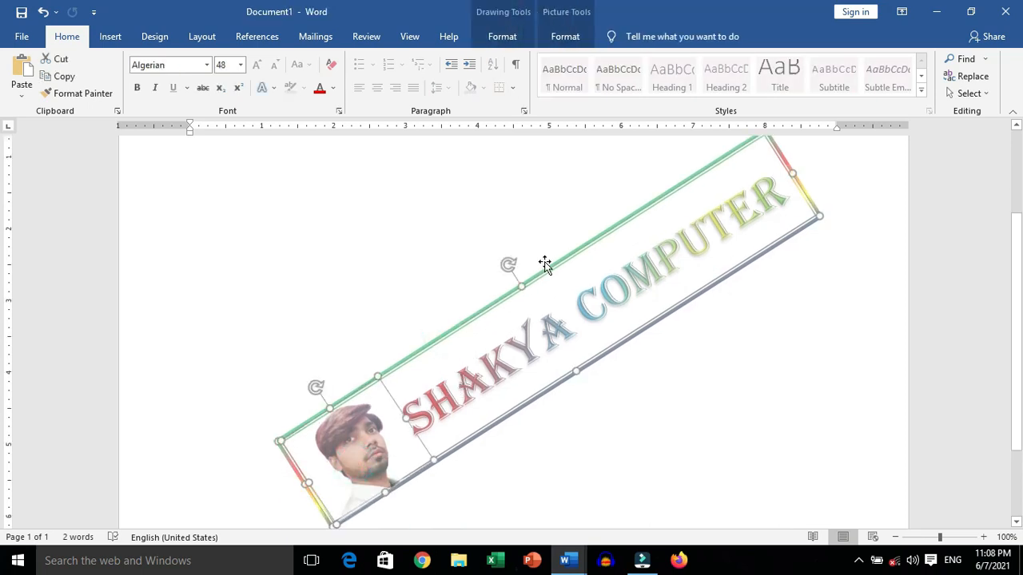
ctrl+scroll(548, 312, down, 5)
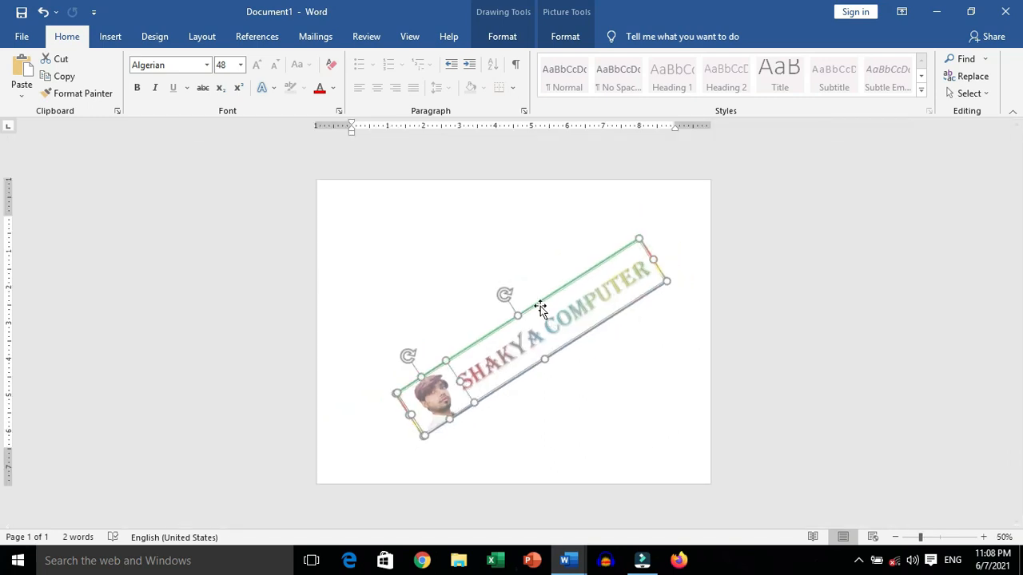
mouse_move(538, 299)
mouse_down()
mouse_move(532, 274)
mouse_move(511, 283)
mouse_move(504, 309)
mouse_move(501, 292)
mouse_move(529, 294)
mouse_move(529, 310)
mouse_up()
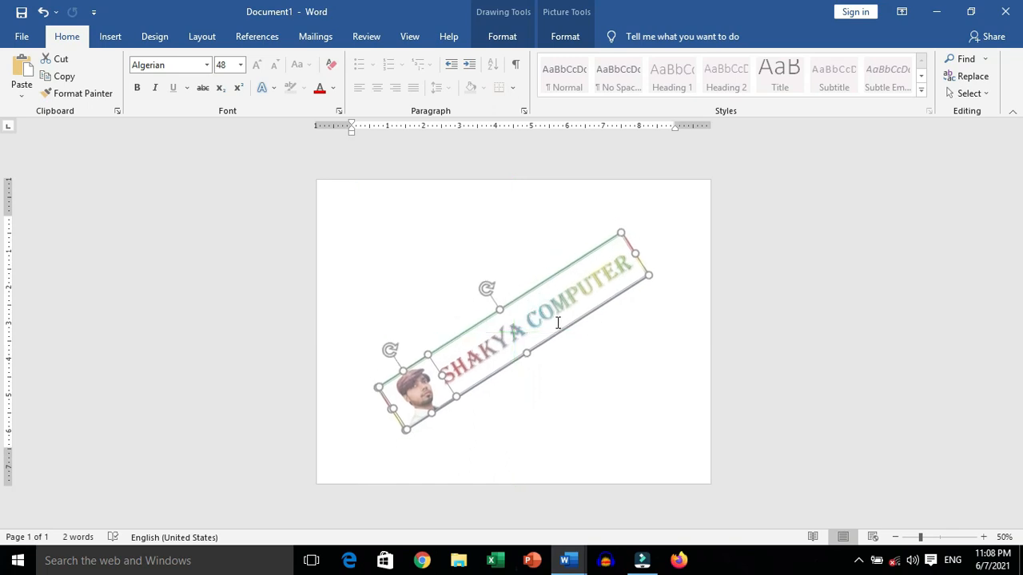
scroll(507, 348, up, 4)
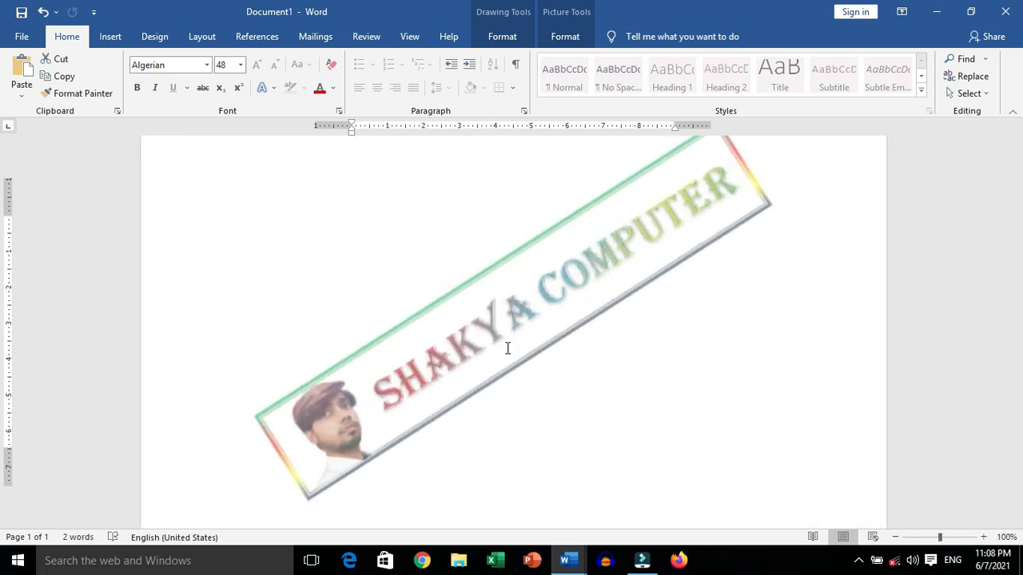
scroll(507, 335, down, 3)
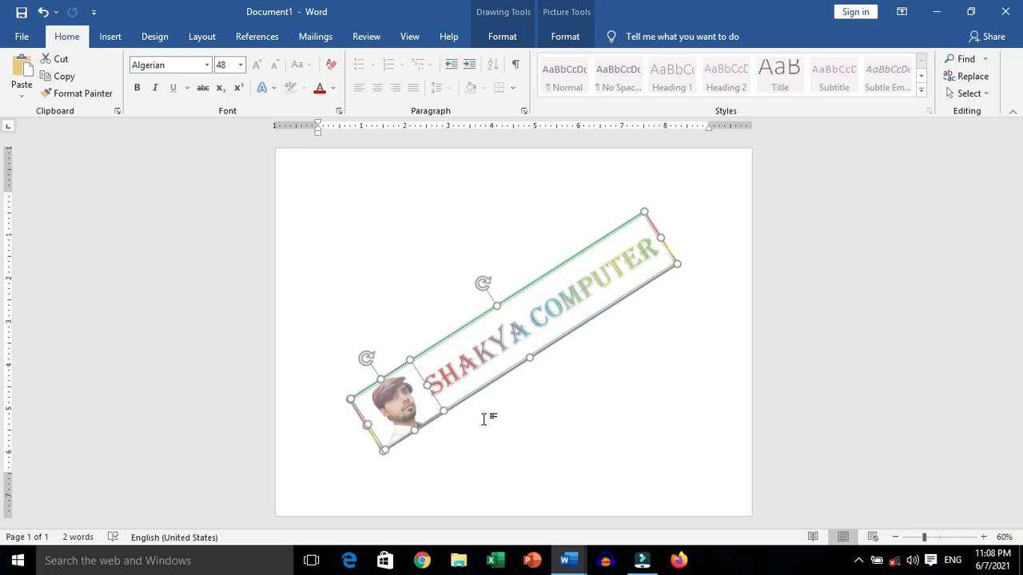
Save the selected portrait and rectangle to the watermark gallery as "Shakya Computer 2" in the General category
click(156, 36)
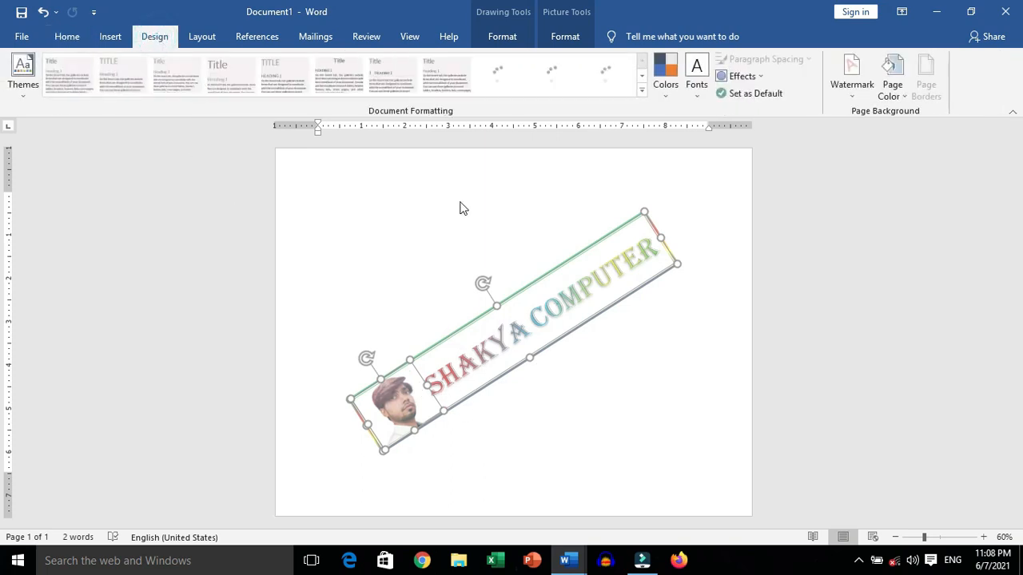
click(848, 92)
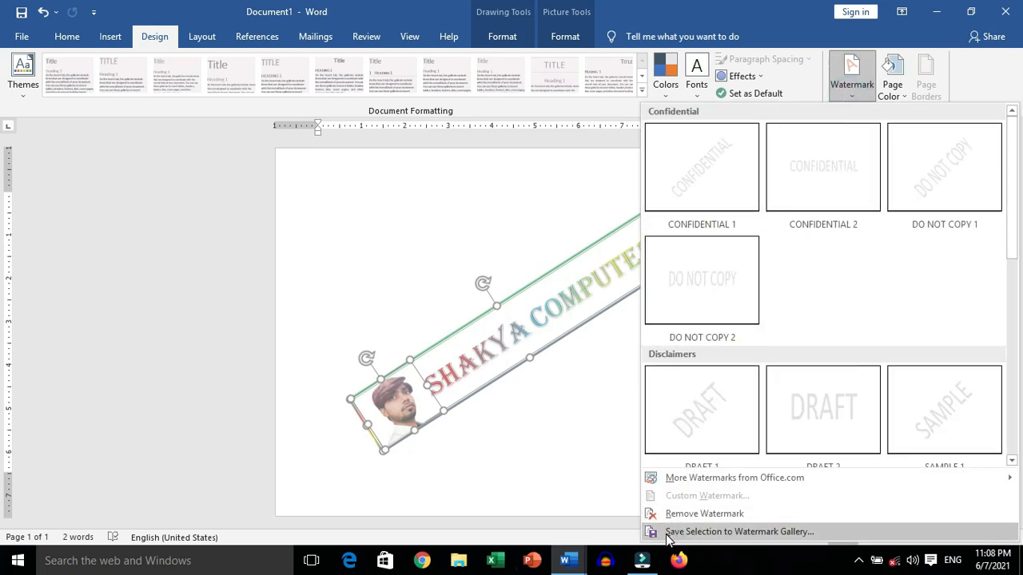
click(779, 533)
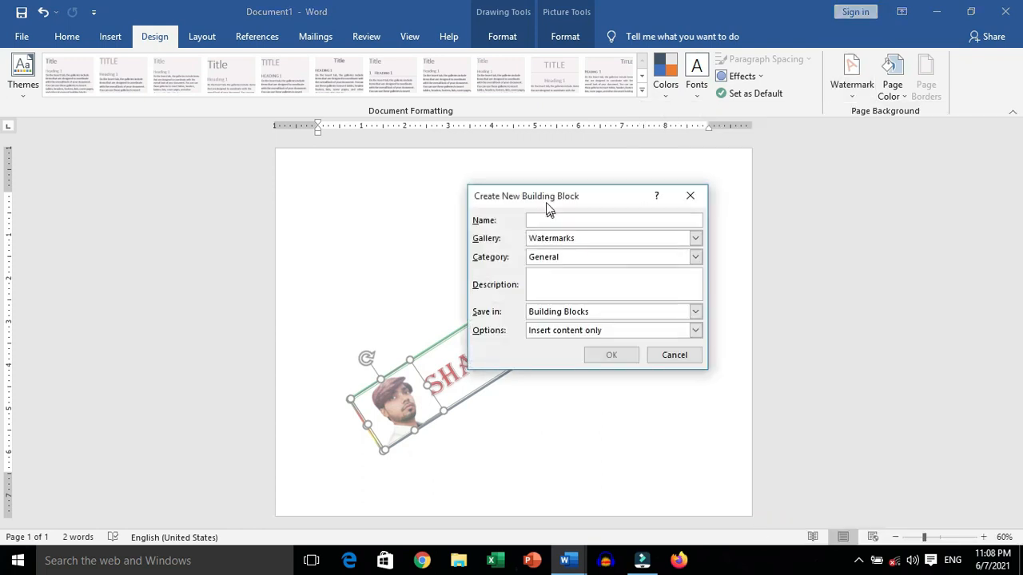
text(sHAKY)
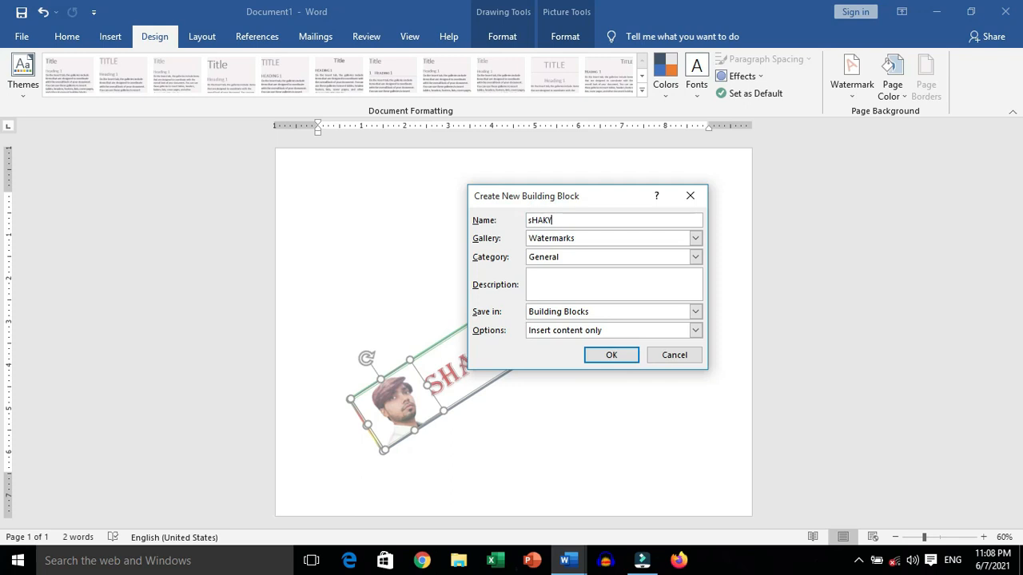
key(BackSpace)
key(BackSpace)
key(BackSpace)
key(BackSpace)
key(BackSpace)
key(BackSpace)
text(Shak)
drag(594, 207, 613, 192)
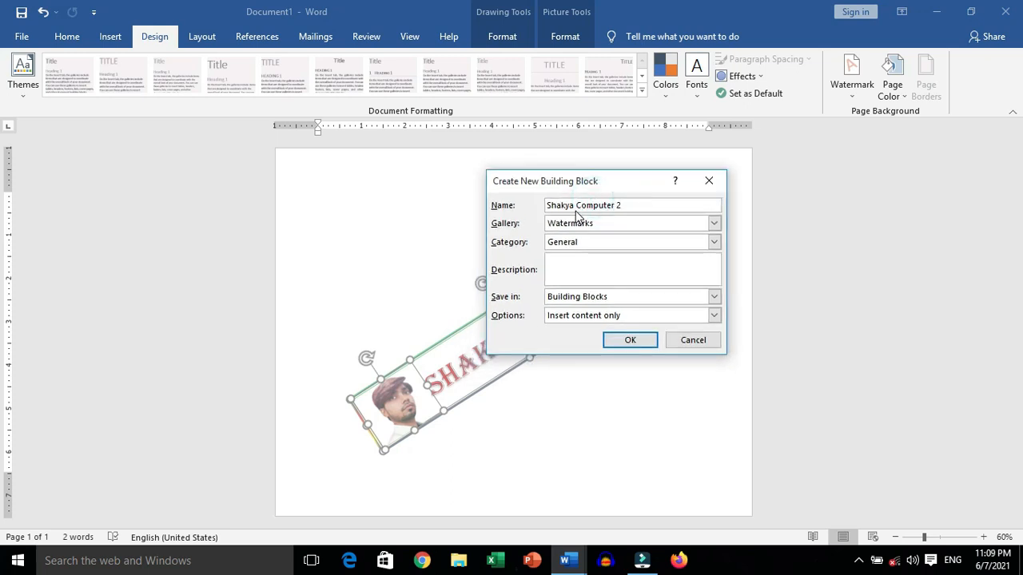
click(633, 341)
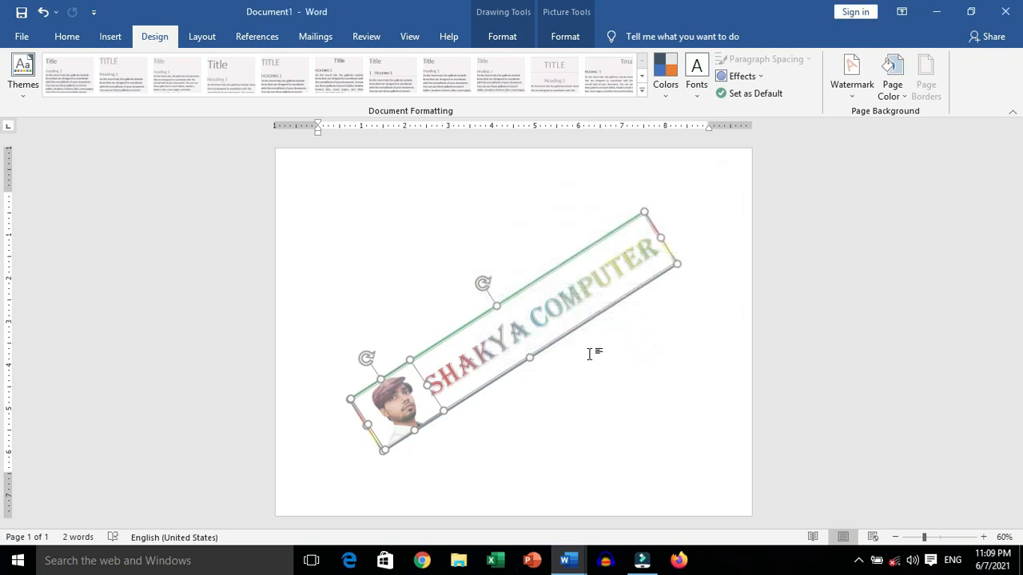
Delete the portrait and rectangle from the page and generate sample text with =rand(1,15)
key(Delete)
ctrl+scroll(359, 236, up, 4)
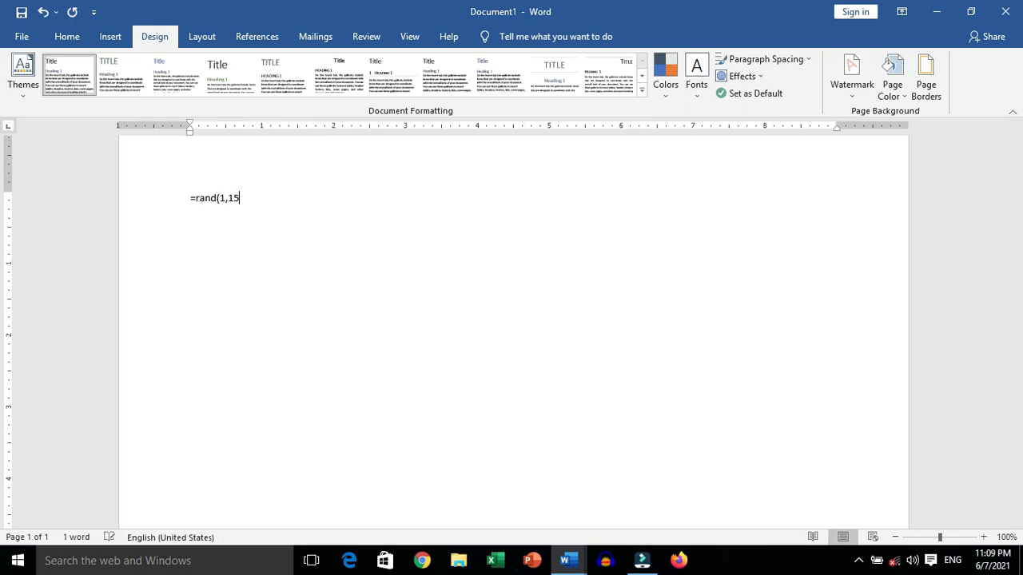
key(Return)
Enlarge all of the sample text to 18 pt and justify it
key(ctrl+a)
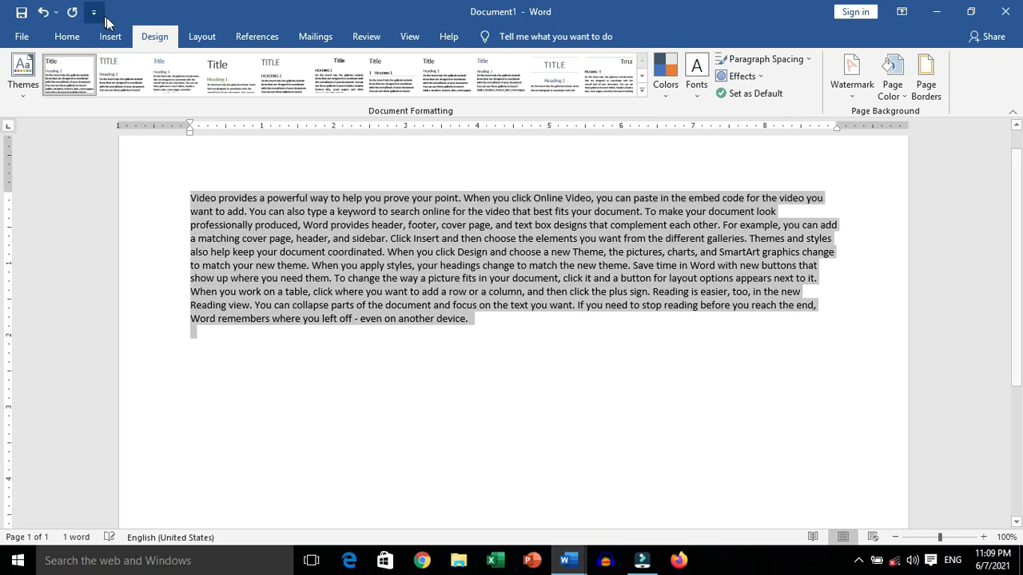
click(67, 36)
click(256, 64)
click(256, 65)
click(255, 65)
click(256, 64)
click(657, 400)
key(ctrl+j)
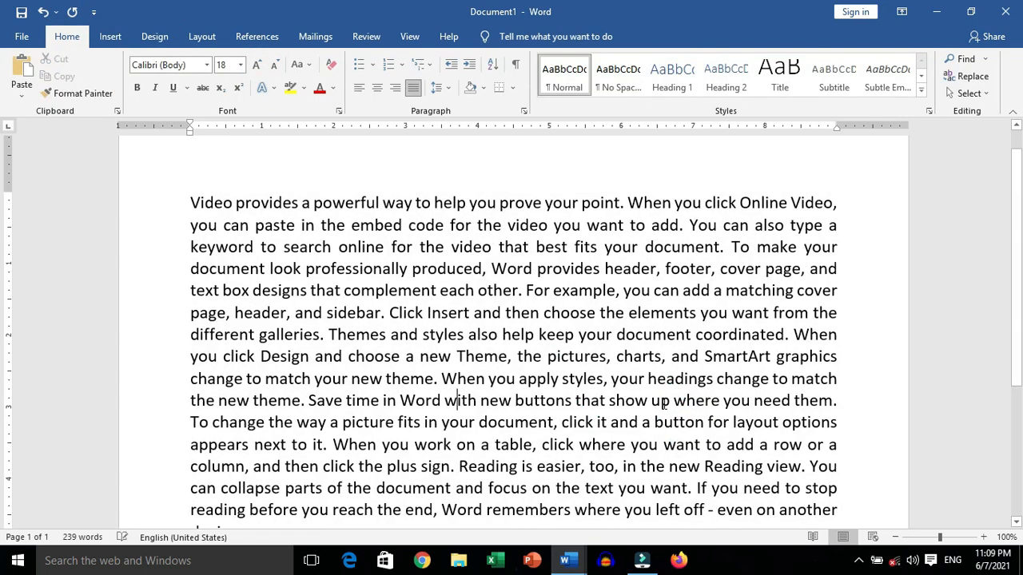
Delete the end of the sample text after the sentence ending "click the plus sign."
scroll(570, 383, down, 3)
drag(530, 406, 459, 322)
key(Delete)
click(315, 408)
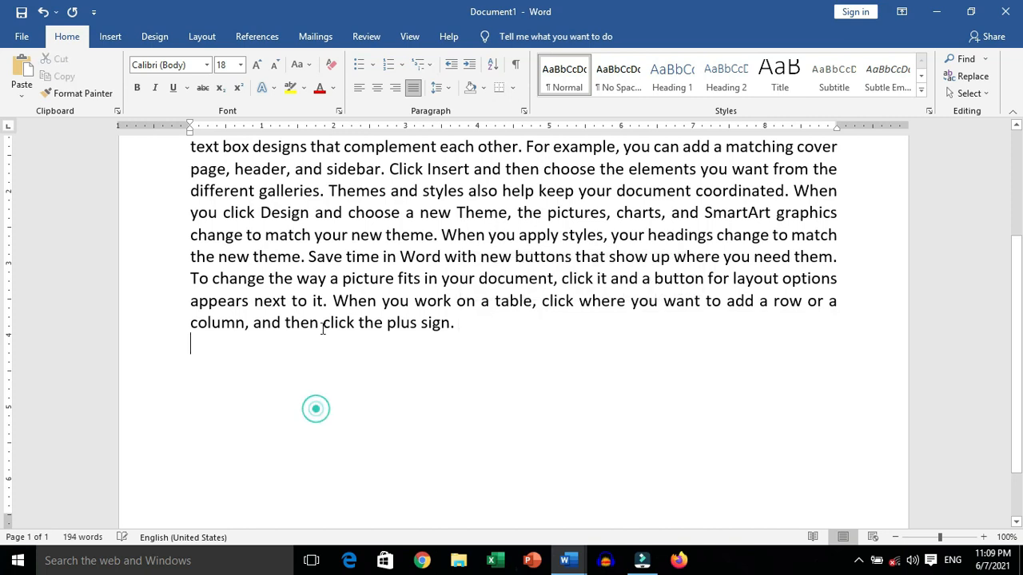
Apply the saved "Shakya Computer 2" watermark from the General category to the document
click(154, 36)
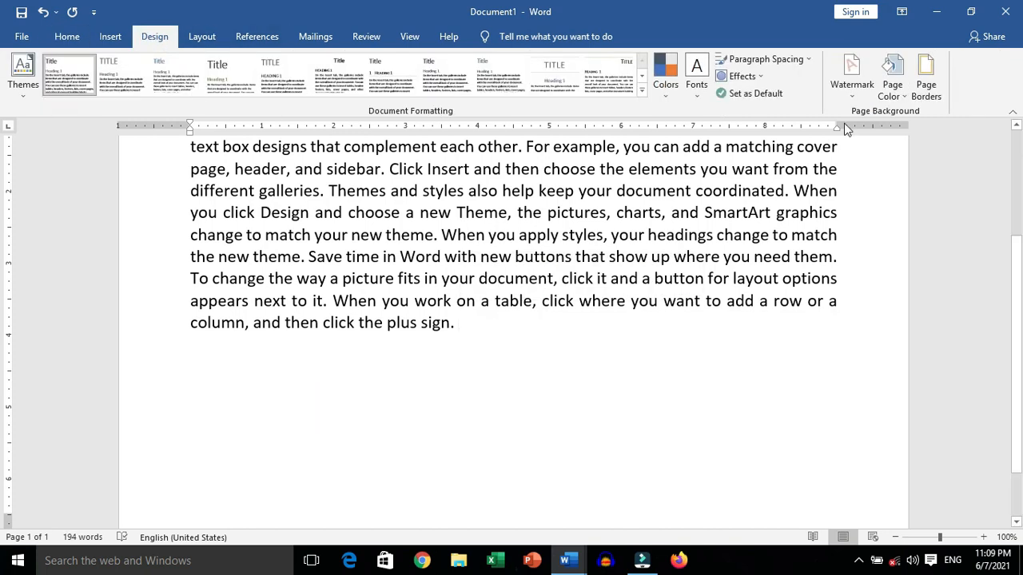
click(852, 84)
drag(1010, 206, 1014, 302)
mouse_move(1018, 361)
mouse_down()
mouse_move(1018, 378)
mouse_move(1015, 368)
mouse_up()
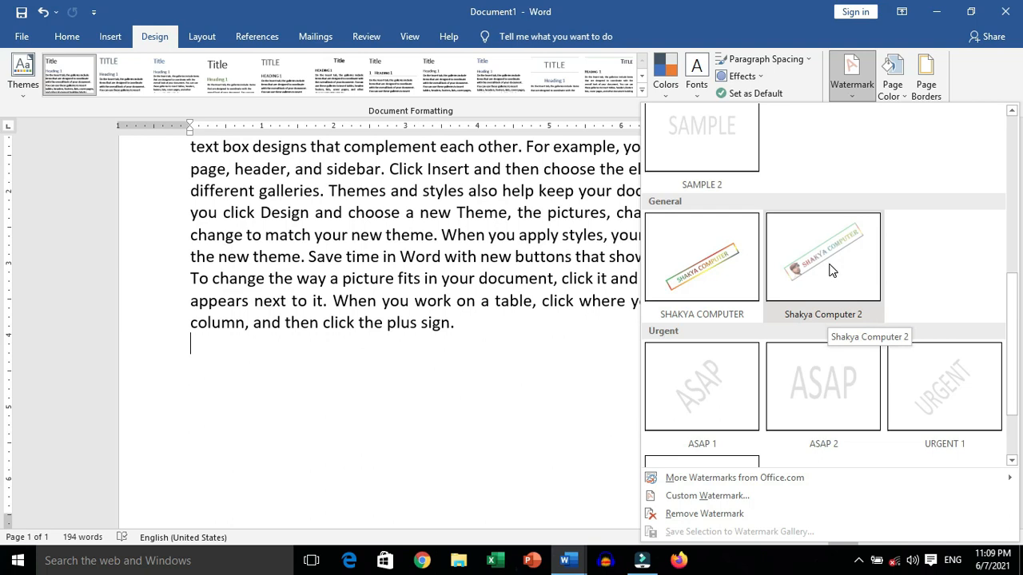
click(831, 270)
Delete the sample text following "choose a new" and add a second page below it to check the watermark there
drag(535, 346, 476, 206)
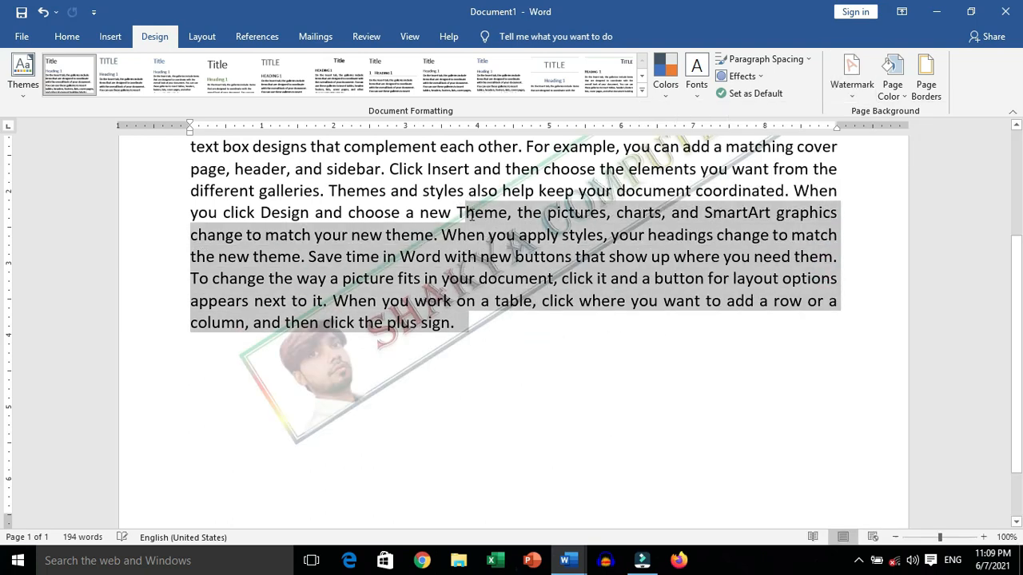
key(Delete)
click(484, 219)
key(Return)
scroll(525, 264, down, 3)
scroll(525, 268, down, 1)
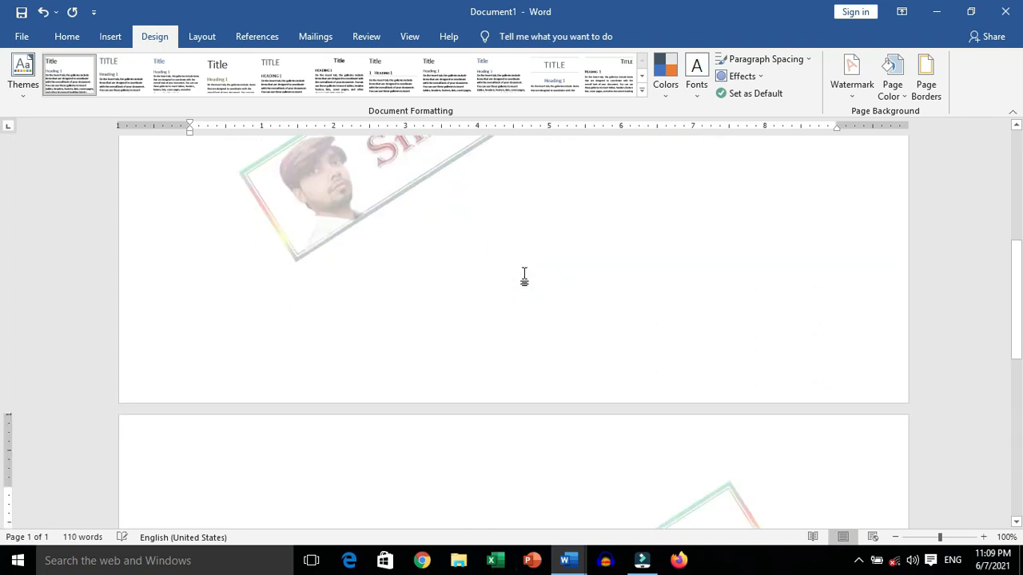
scroll(528, 281, down, 6)
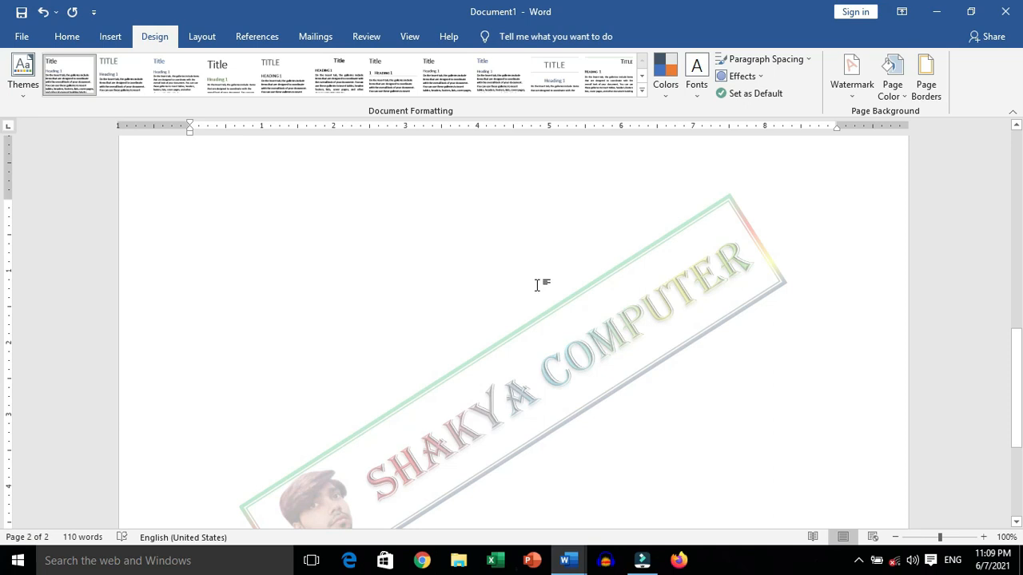
Check the watermark on both pages in the print preview, then return to the document
key(ctrl+p)
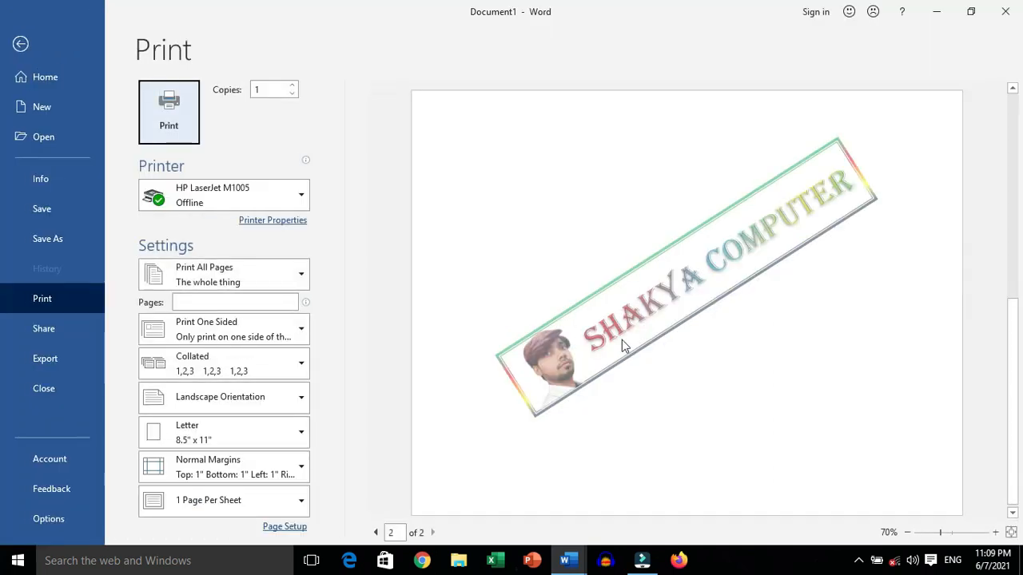
scroll(623, 342, down, 2)
scroll(632, 345, down, 2)
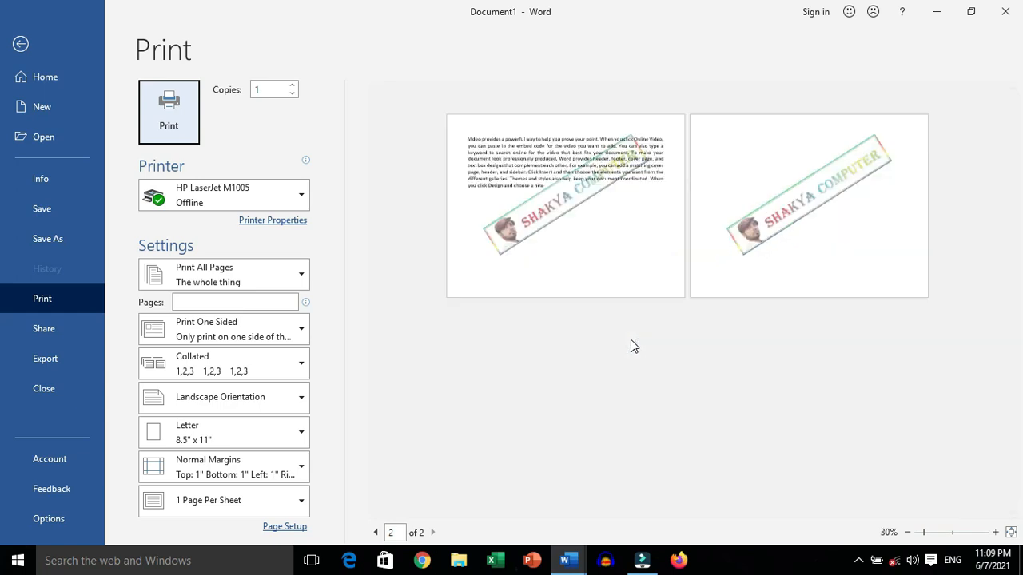
scroll(594, 274, up, 1)
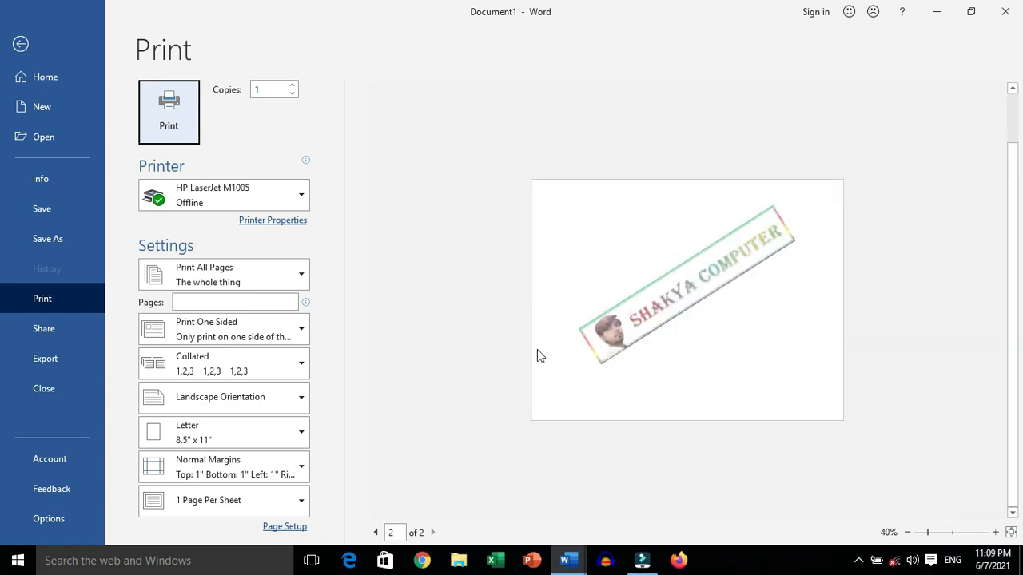
scroll(533, 378, down, 1)
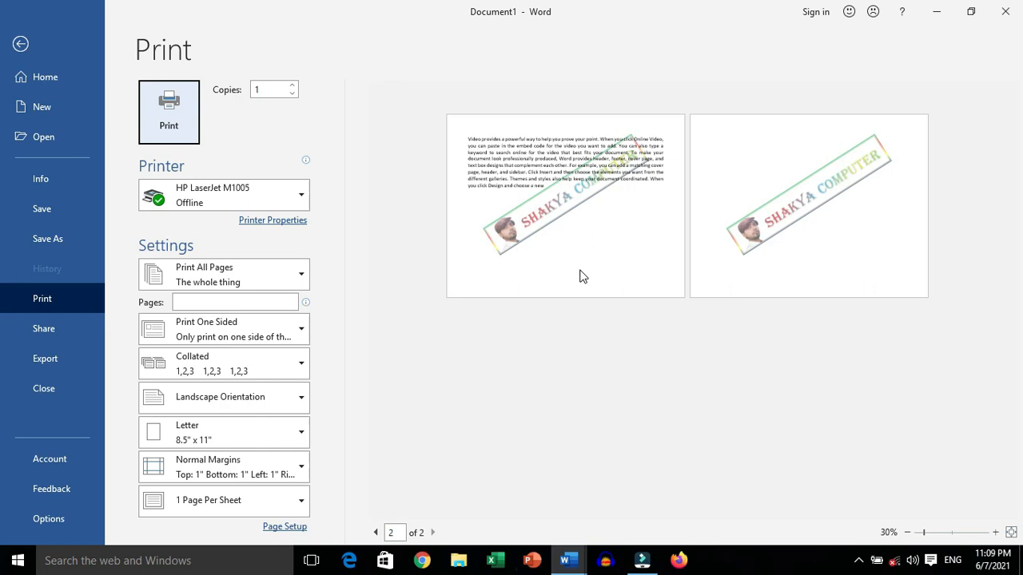
key(Escape)
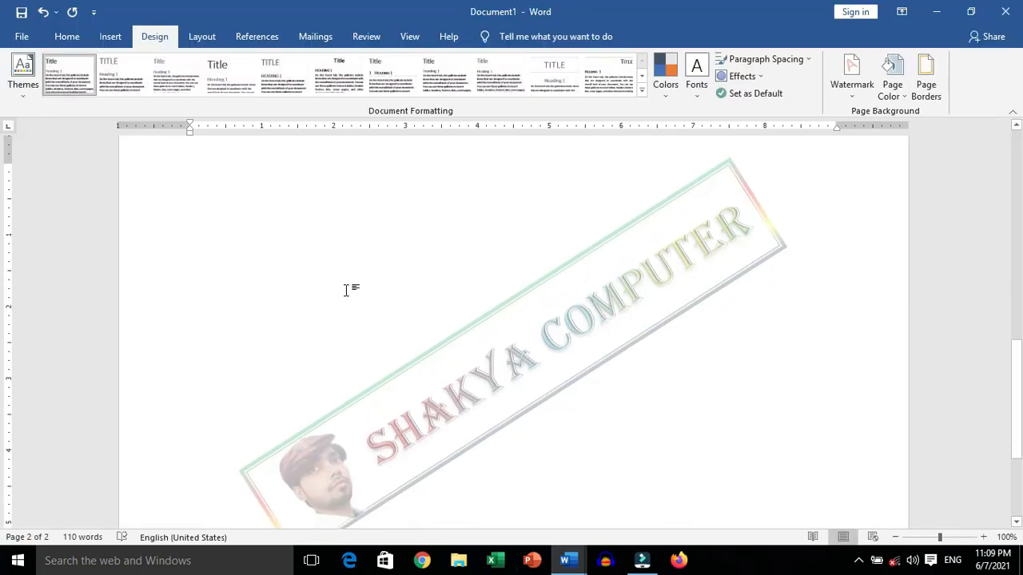
Save the watermarked document to the Desktop folder as "aaa"
scroll(346, 290, up, 5)
scroll(344, 253, up, 8)
click(247, 277)
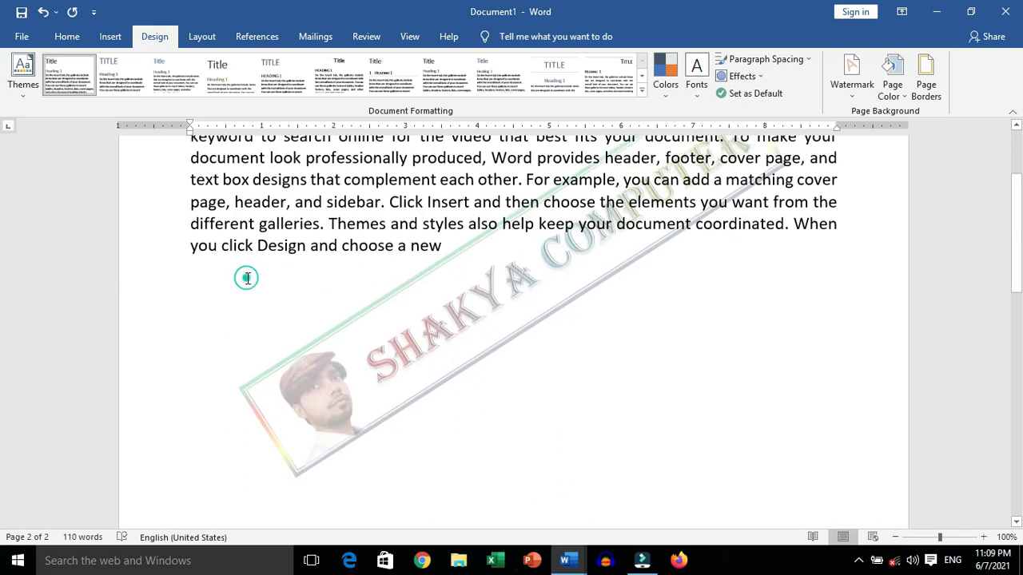
key(ctrl+s)
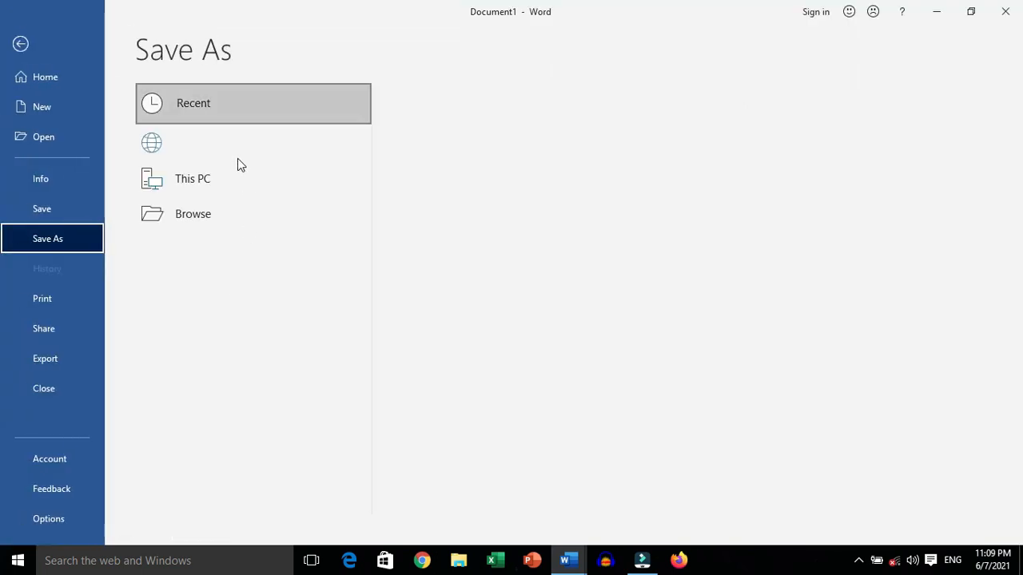
click(466, 213)
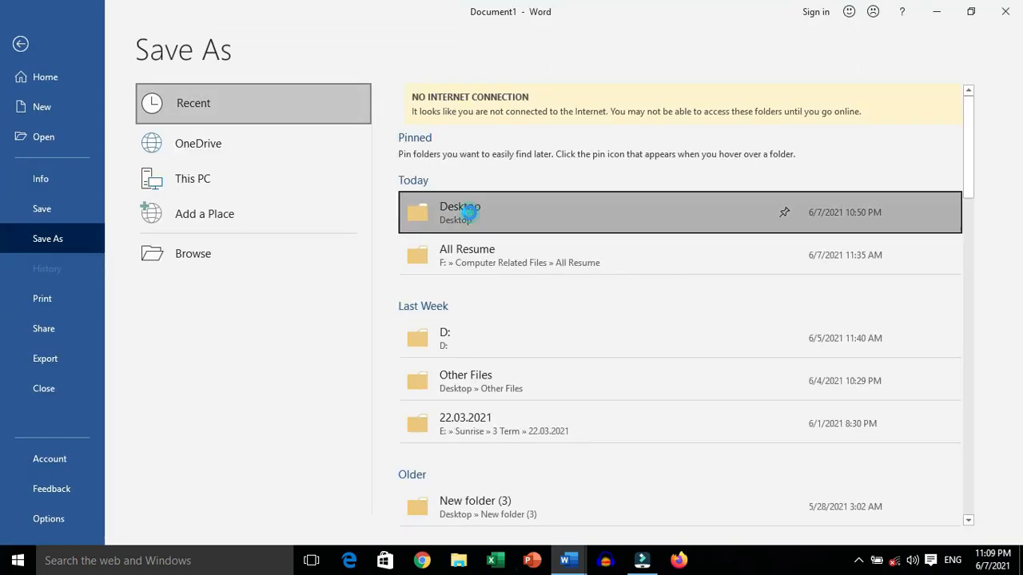
text(aaa)
click(414, 432)
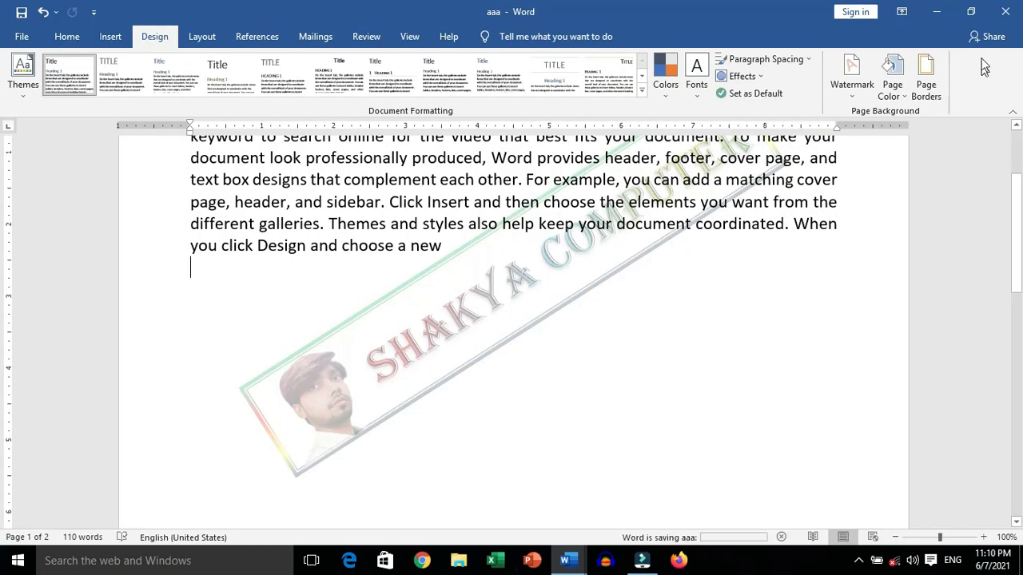
Close the aaa and custom watermark 2 documents, saving the changes to Building Blocks
click(1005, 11)
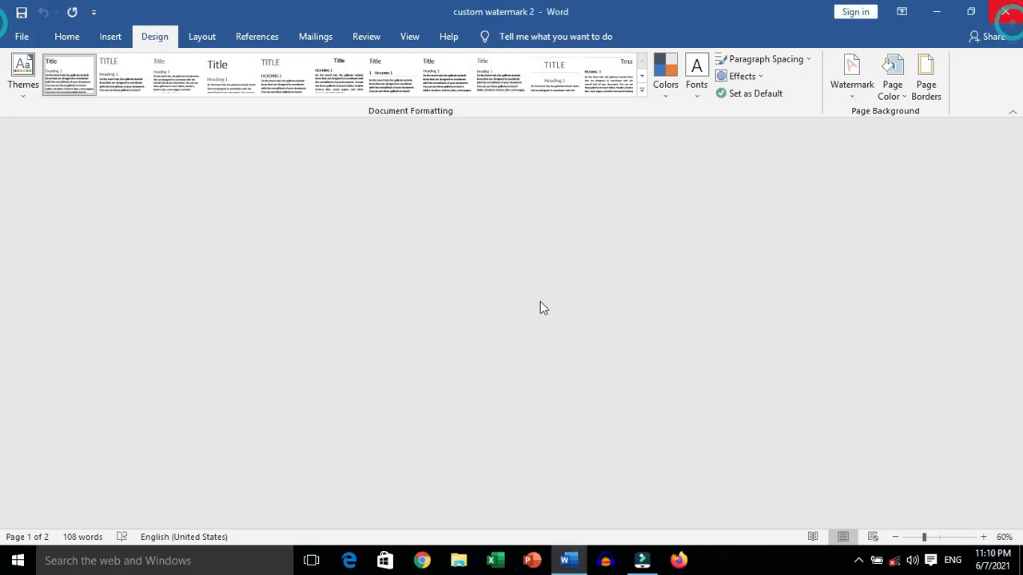
click(1006, 11)
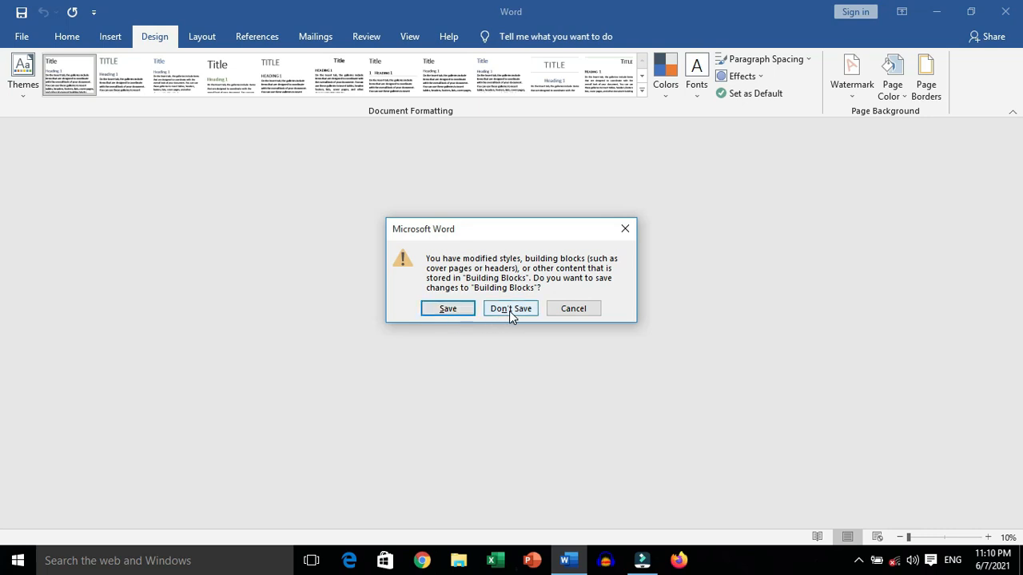
click(447, 313)
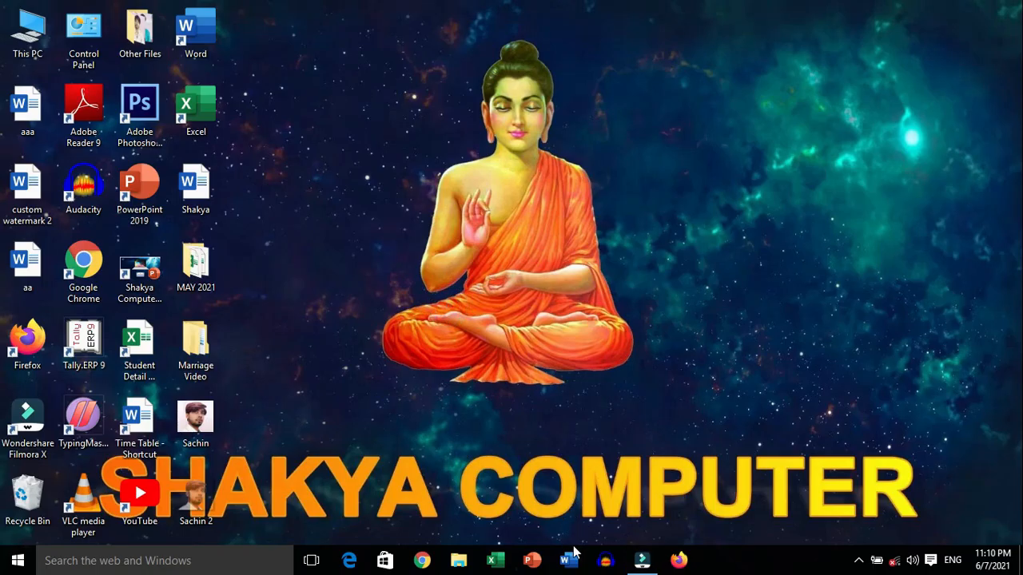
Start Word again and create a new blank document
click(572, 553)
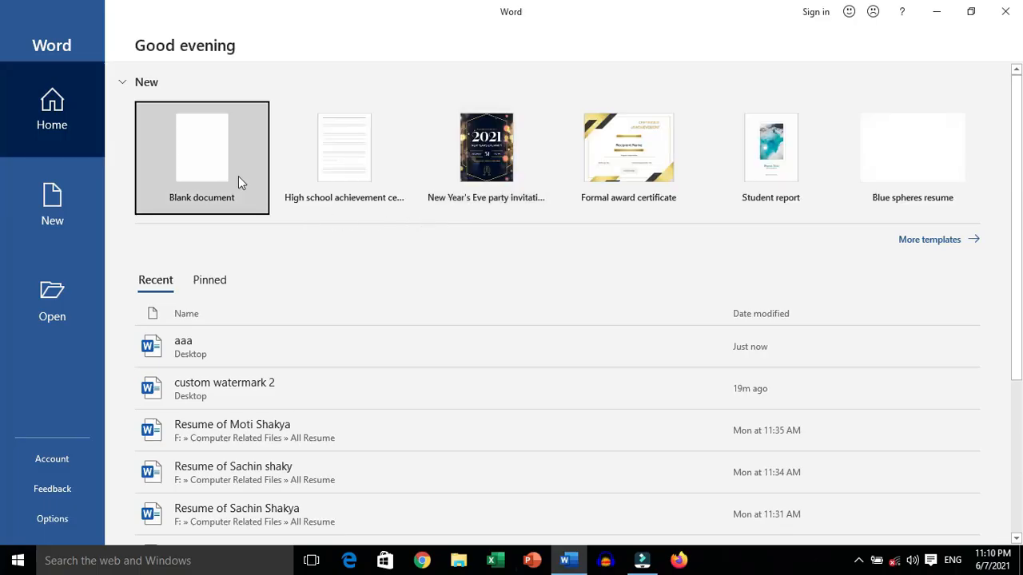
click(218, 166)
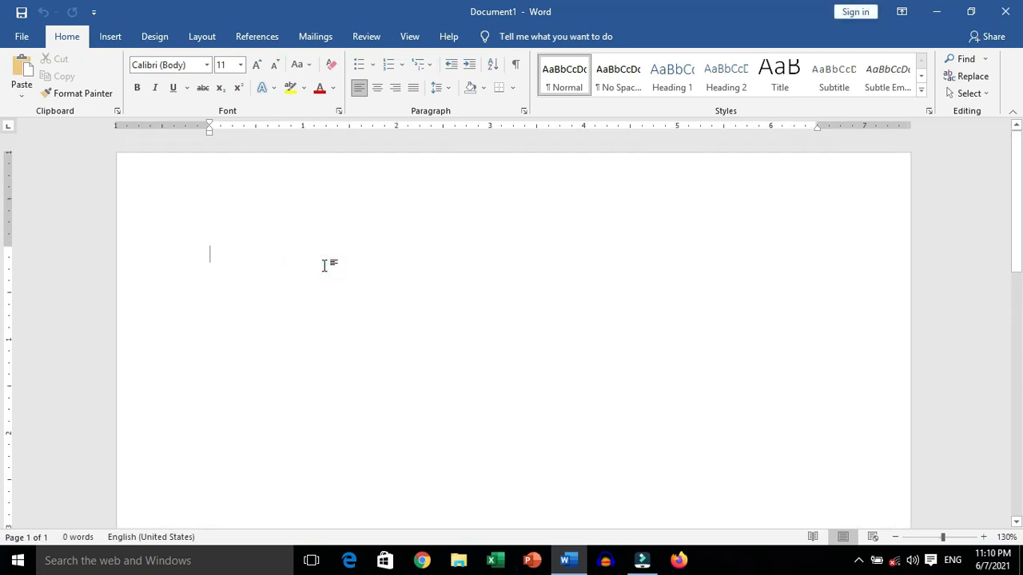
Insert the Shakya Computer 2 watermark from the General gallery category and check it in the print preview
click(158, 37)
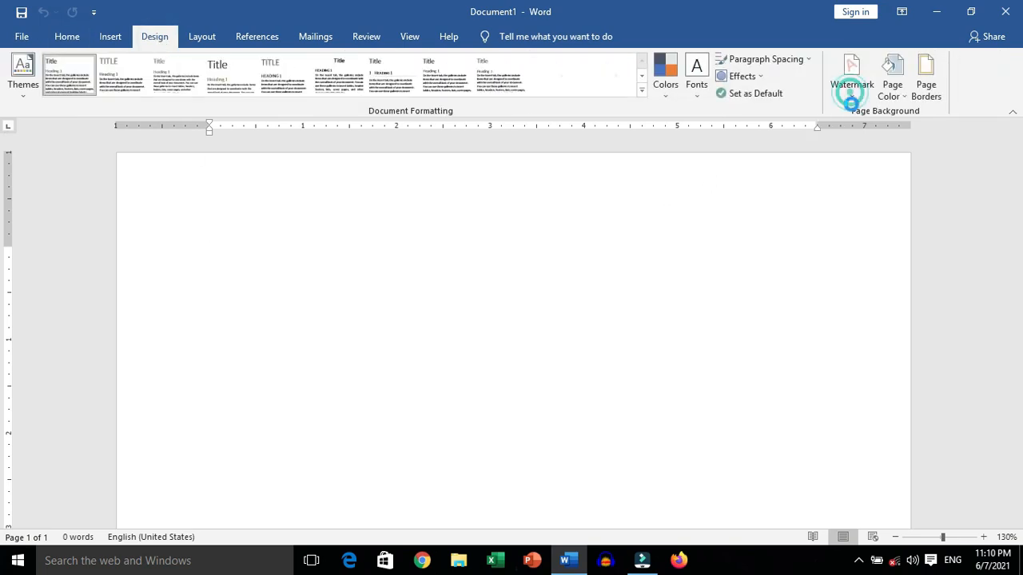
click(850, 94)
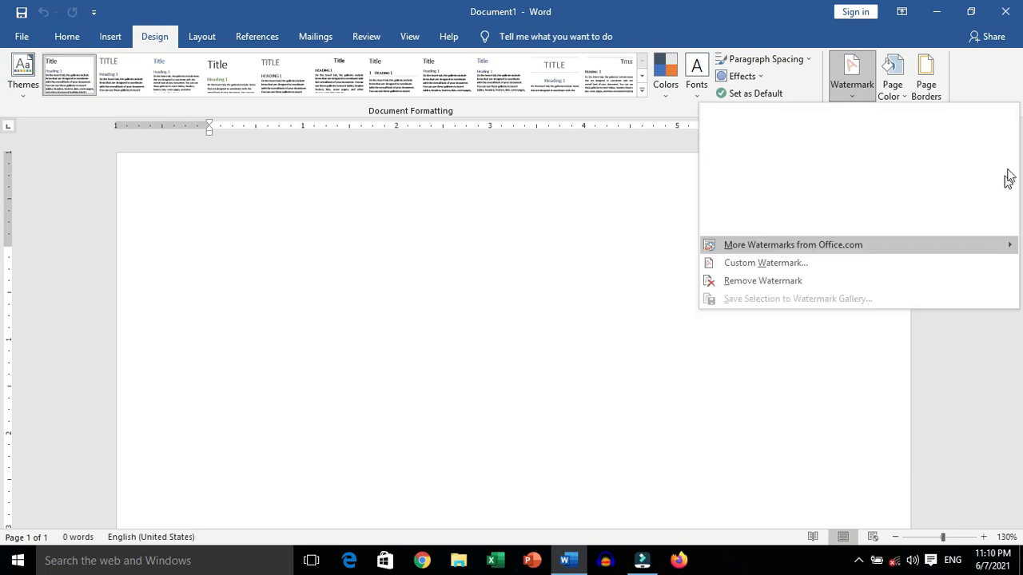
click(841, 96)
click(852, 94)
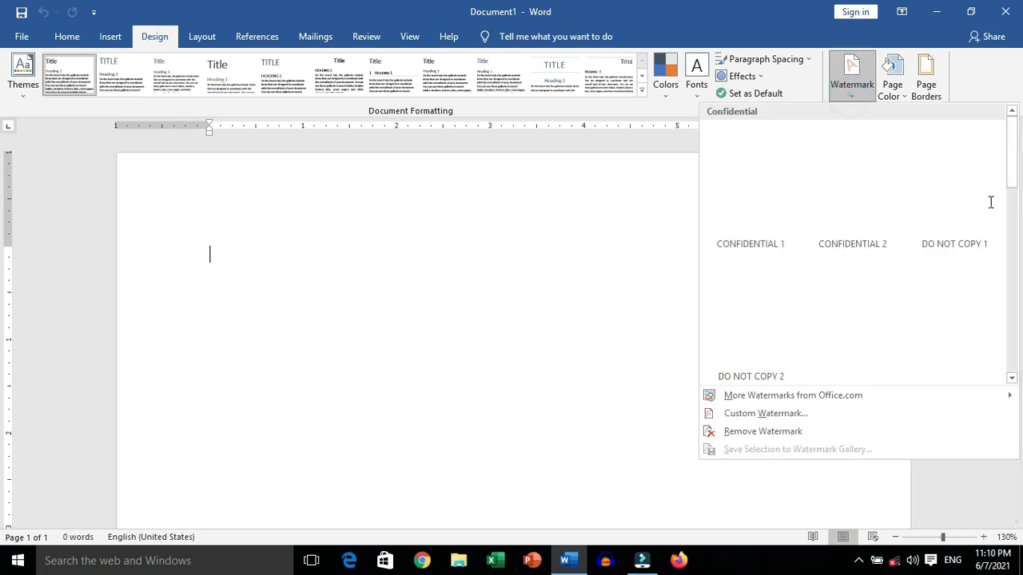
drag(1012, 171, 1015, 297)
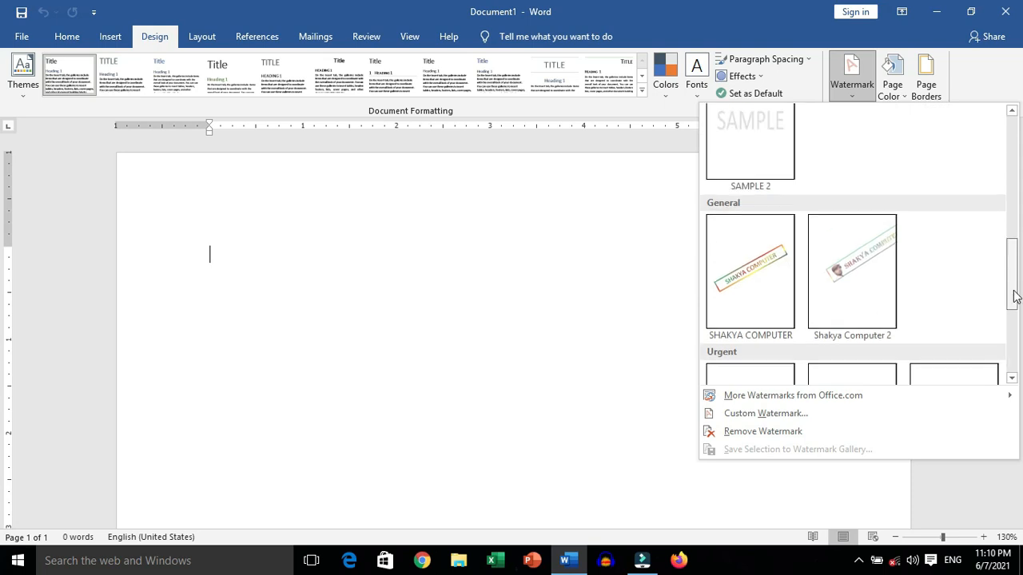
click(859, 292)
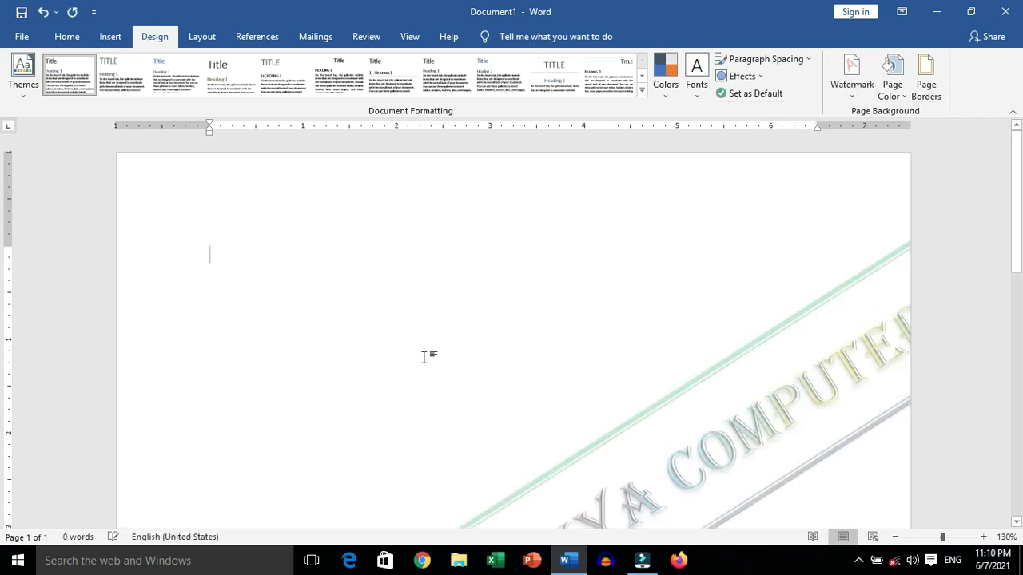
key(ctrl+p)
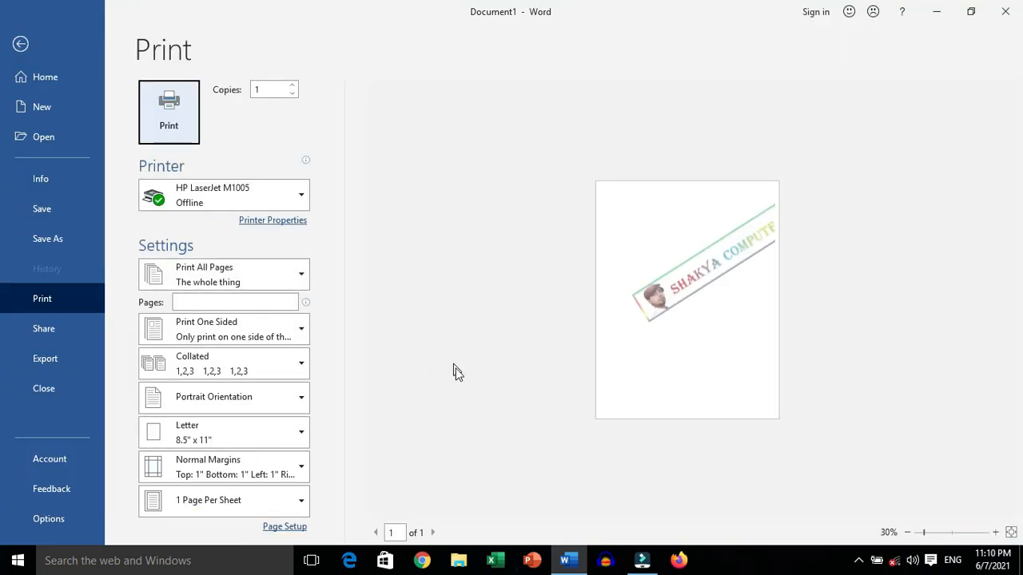
key(Escape)
Change the page orientation to Landscape and view the whole page with its watermark at 50% zoom
click(202, 36)
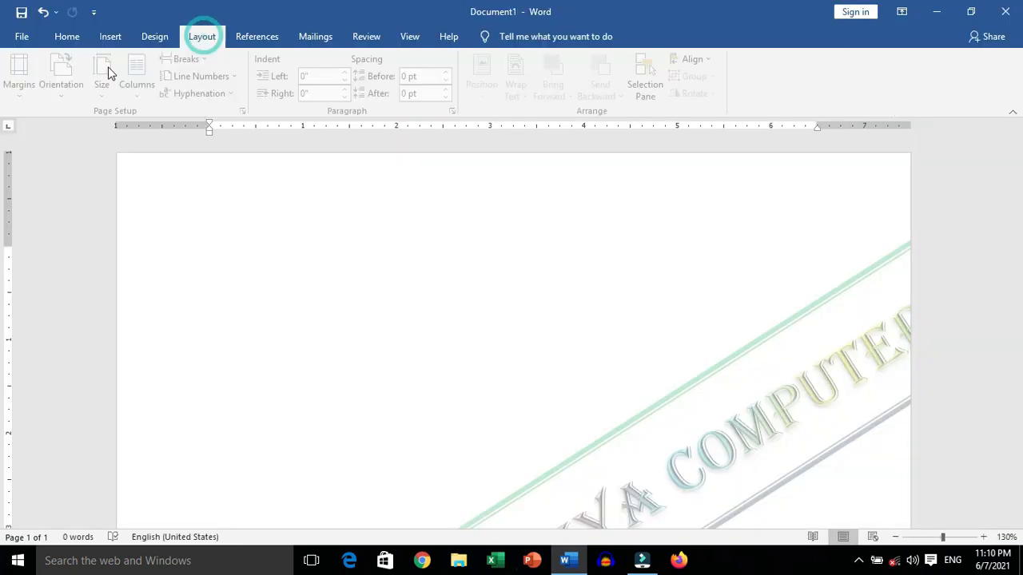
click(62, 87)
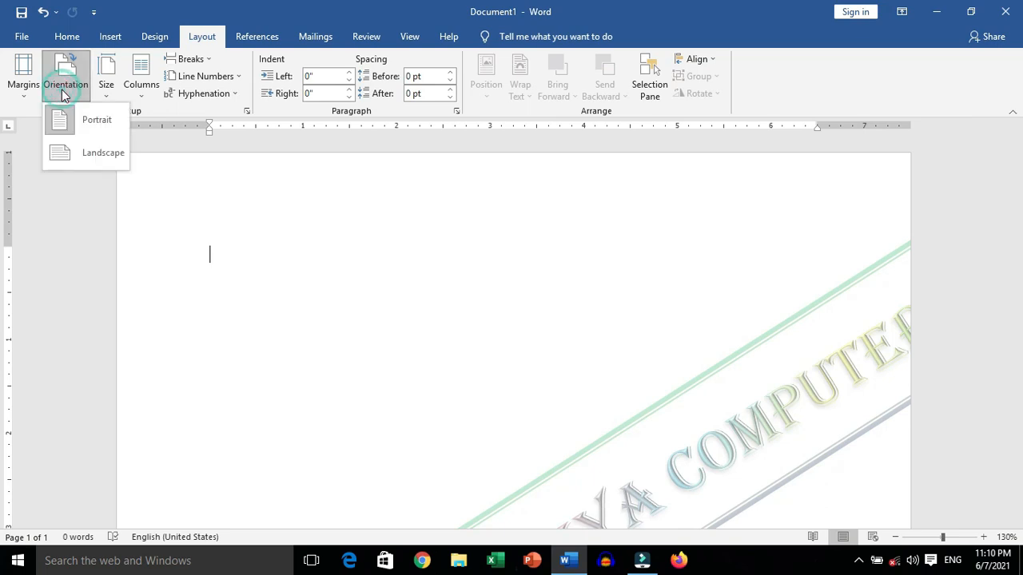
click(80, 155)
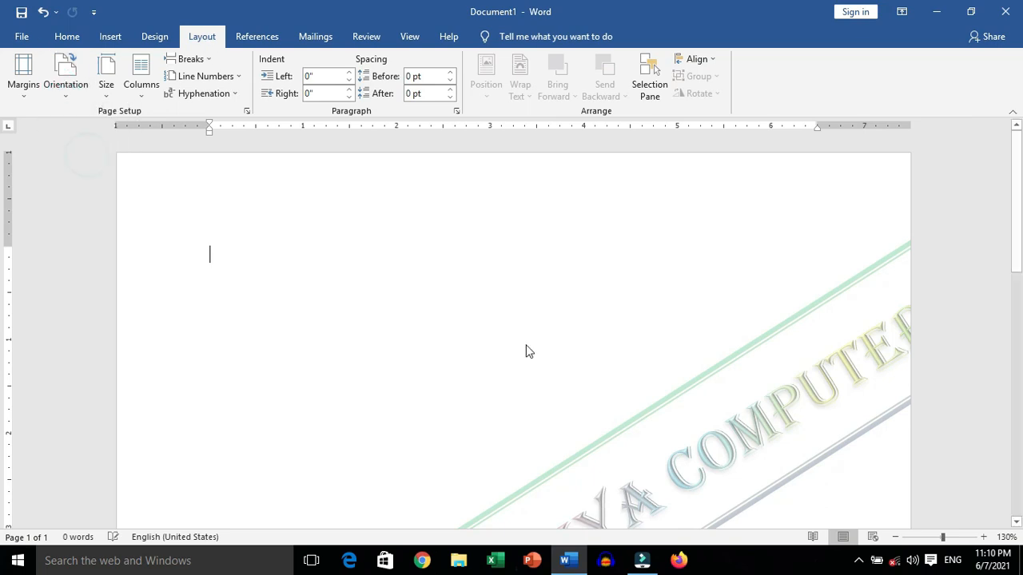
scroll(394, 330, down, 5)
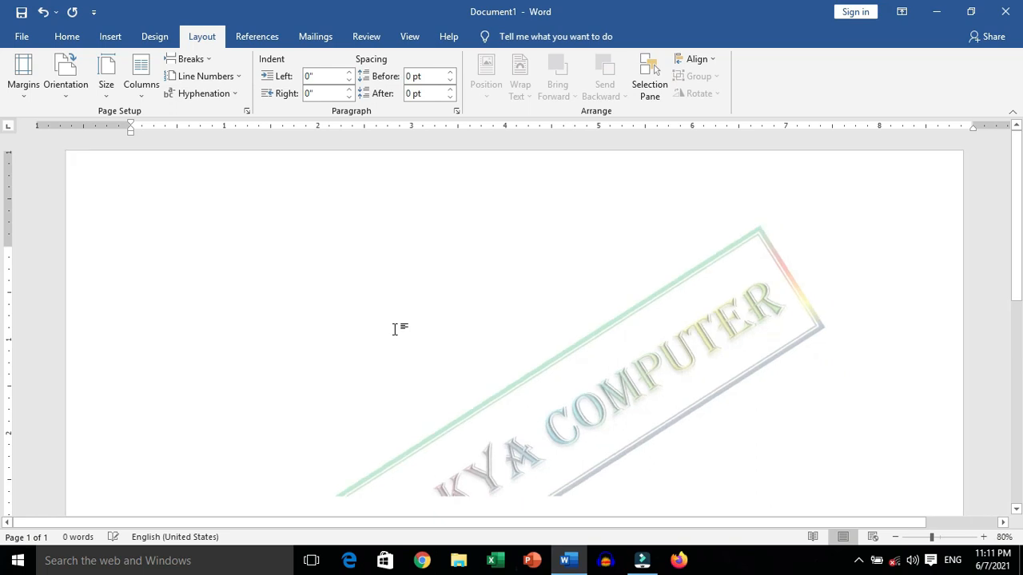
scroll(394, 329, down, 3)
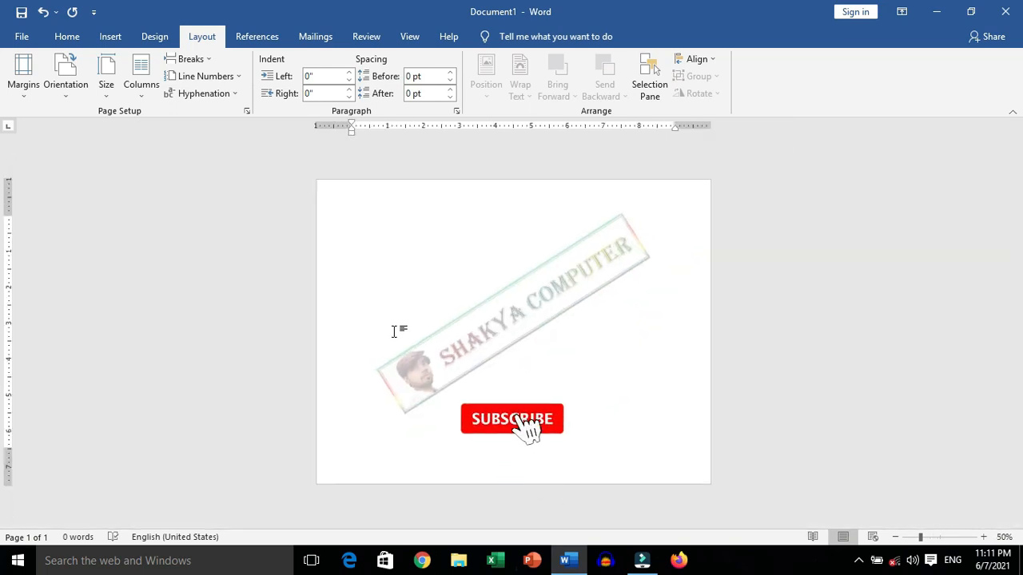
Close the watermarked document without saving it and return to the desktop
click(1006, 11)
click(515, 312)
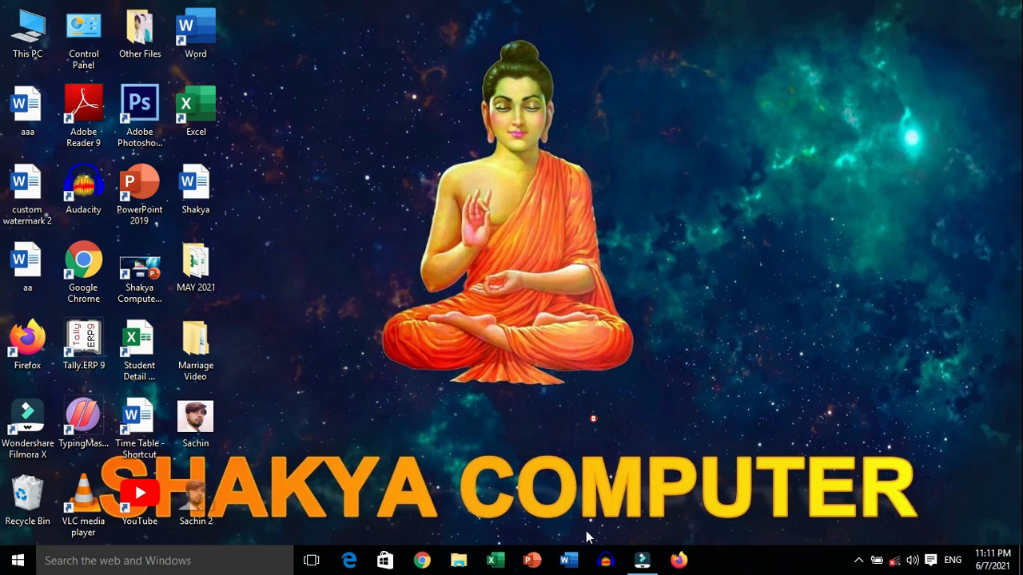
click(331, 249)
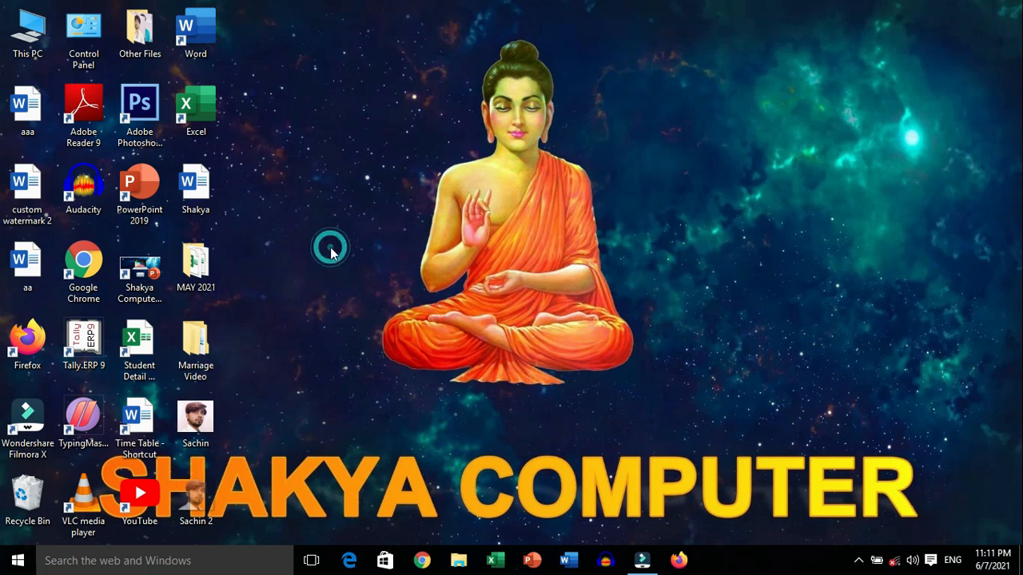